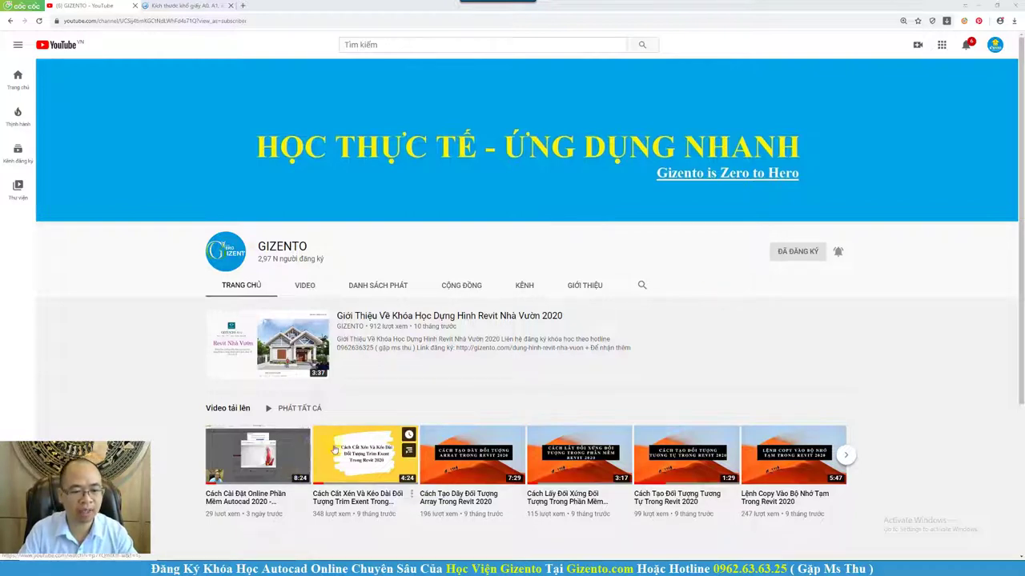
Switch to the PowerPoint slideshow showing the Video 3 title slide.
{"action": "left_click", "coordinate": [255, 546]}
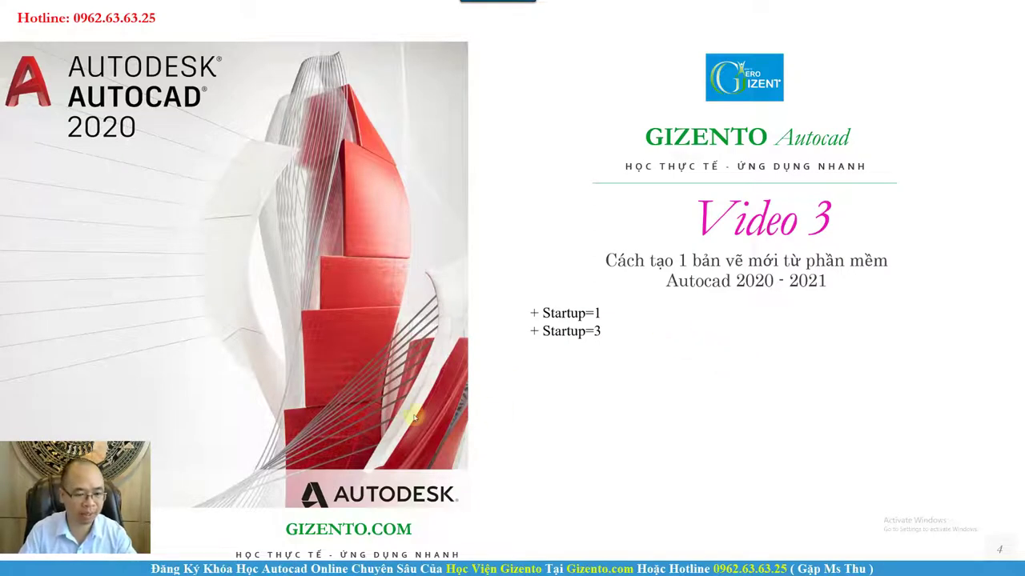
Switch to AutoCAD 2021's Start tab with Recent Documents and Get Started.
{"action": "left_click", "coordinate": [190, 392]}
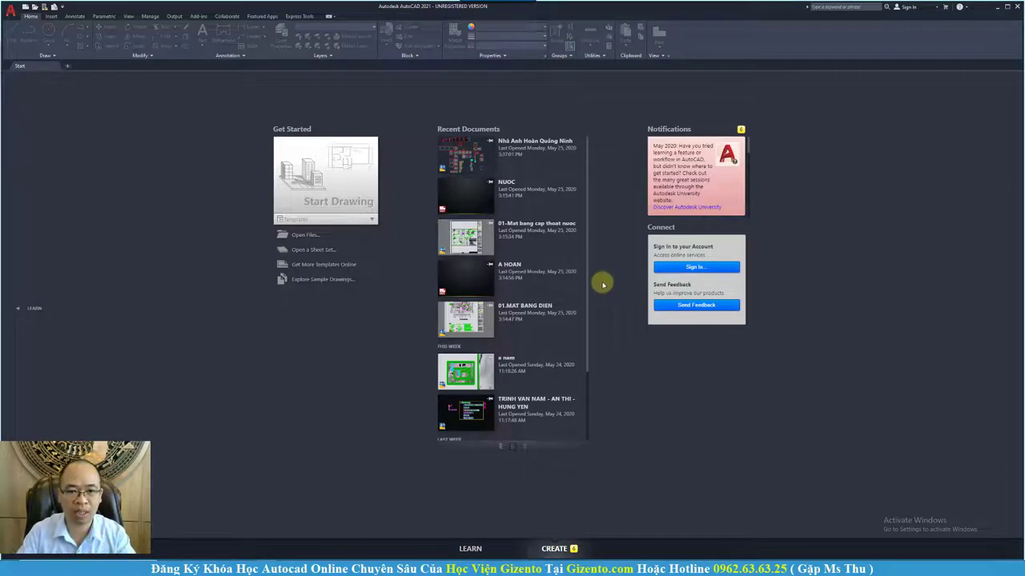
Create Drawing2 from the acad.dwt template and call up Drawing Units with UN.
{"action": "left_click", "coordinate": [9, 14]}
{"action": "left_click", "coordinate": [35, 54]}
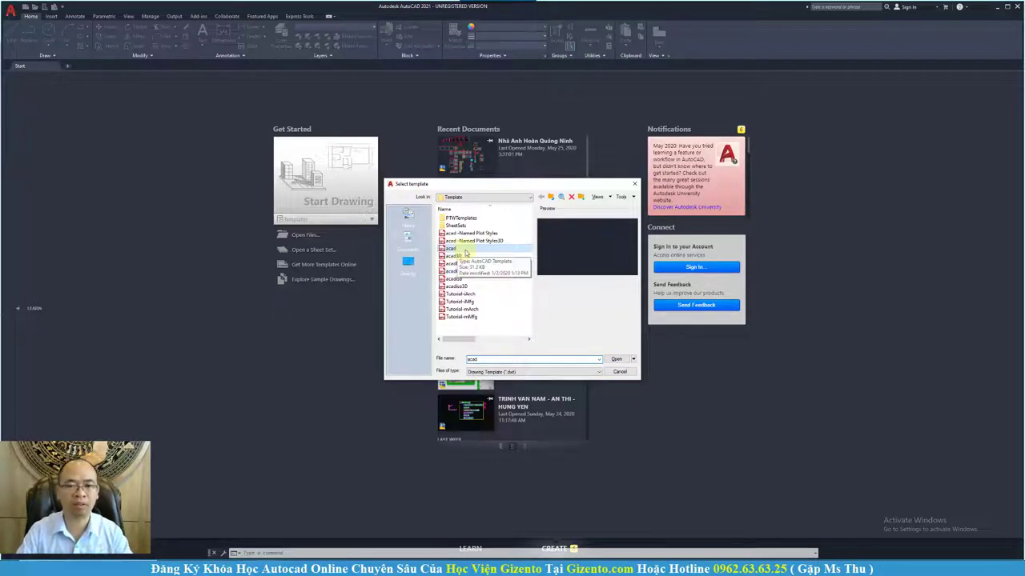
{"action": "left_click", "coordinate": [618, 359]}
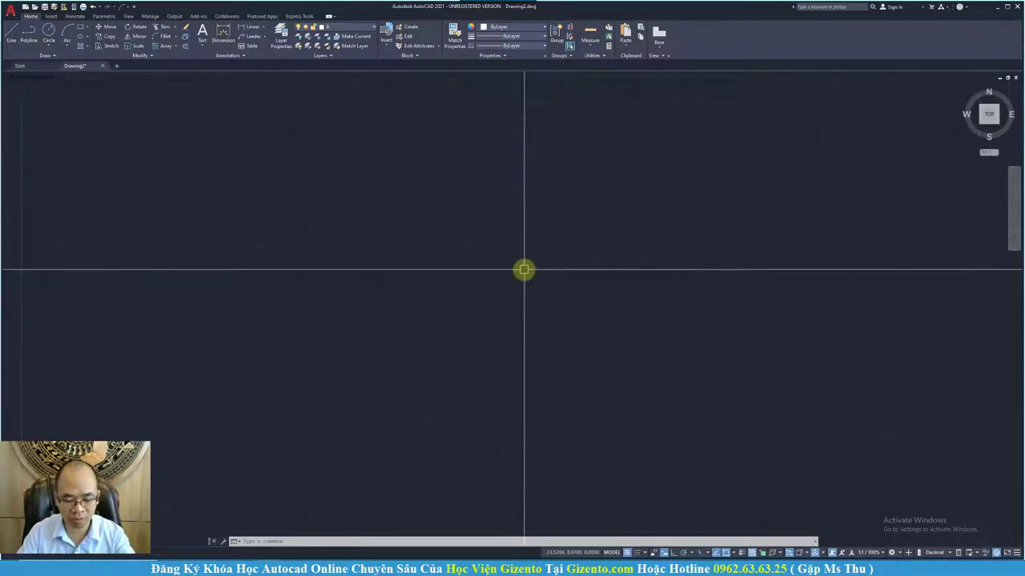
{"action": "type", "text": "un"}
{"action": "key", "text": "Return"}
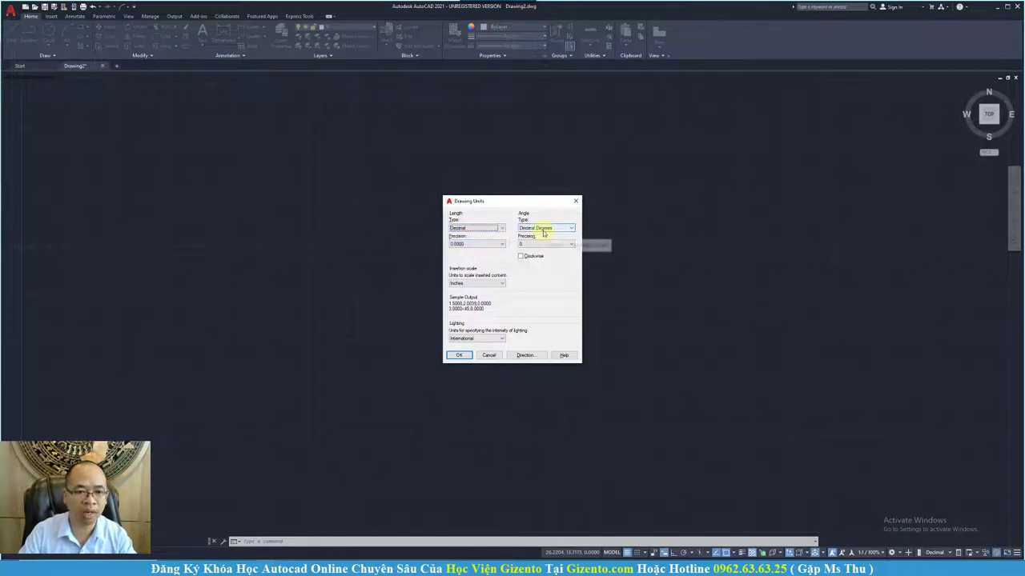
{"action": "left_click", "coordinate": [475, 285]}
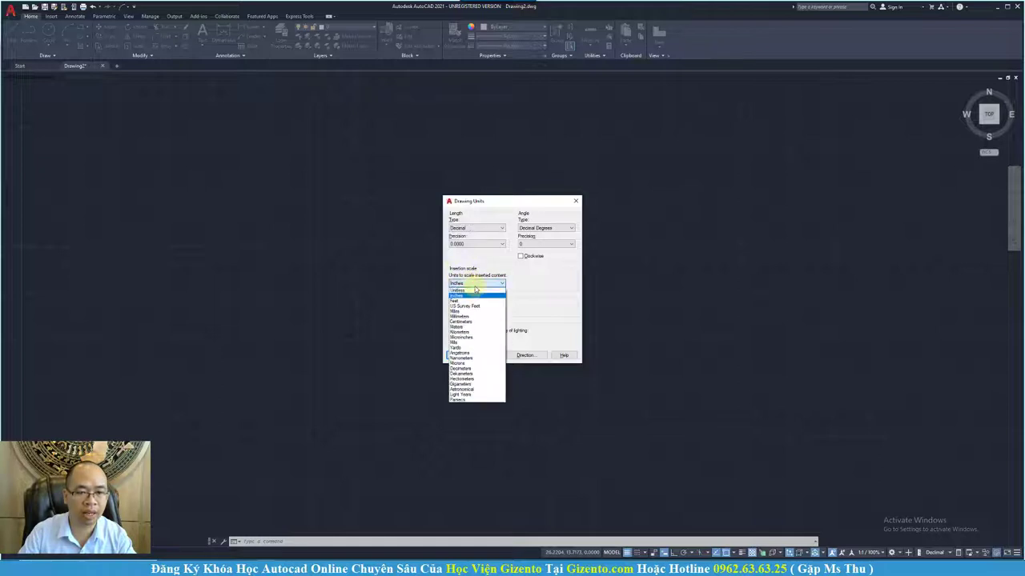
{"action": "left_click", "coordinate": [549, 288]}
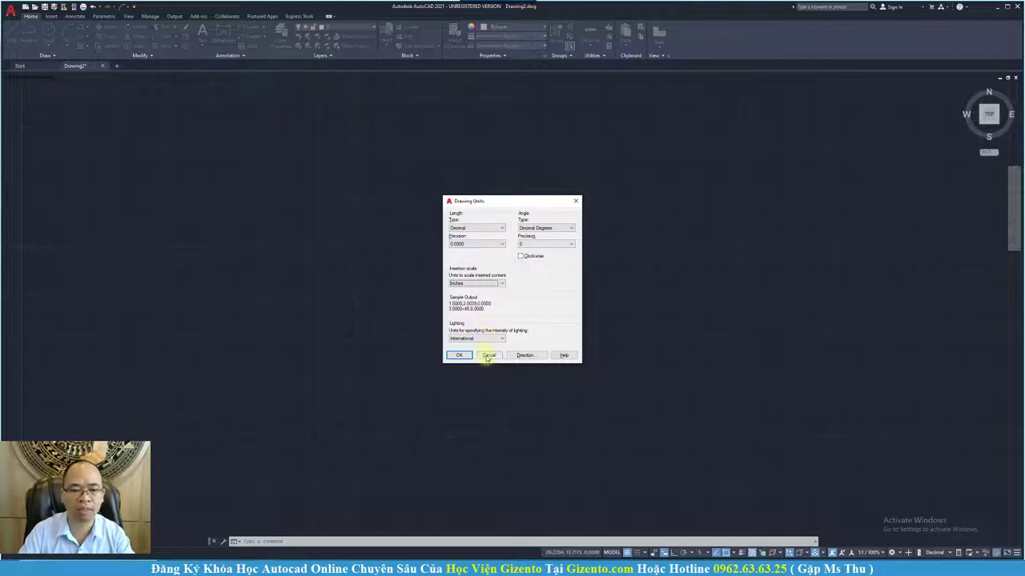
{"action": "left_click", "coordinate": [487, 356]}
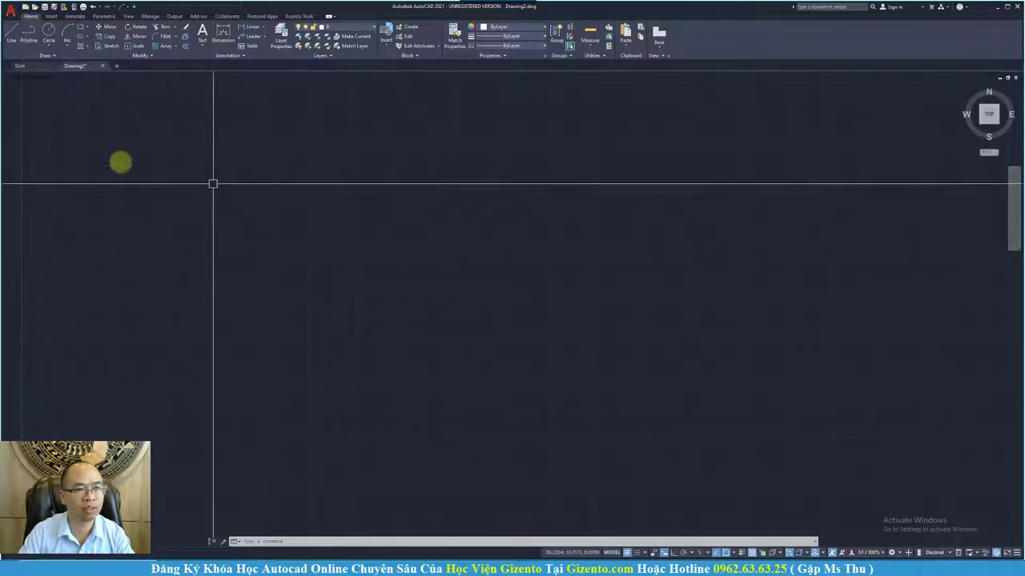
Create Drawing3 and Drawing4, each from the acad.dwt template.
{"action": "left_click", "coordinate": [11, 11]}
{"action": "left_click", "coordinate": [292, 126]}
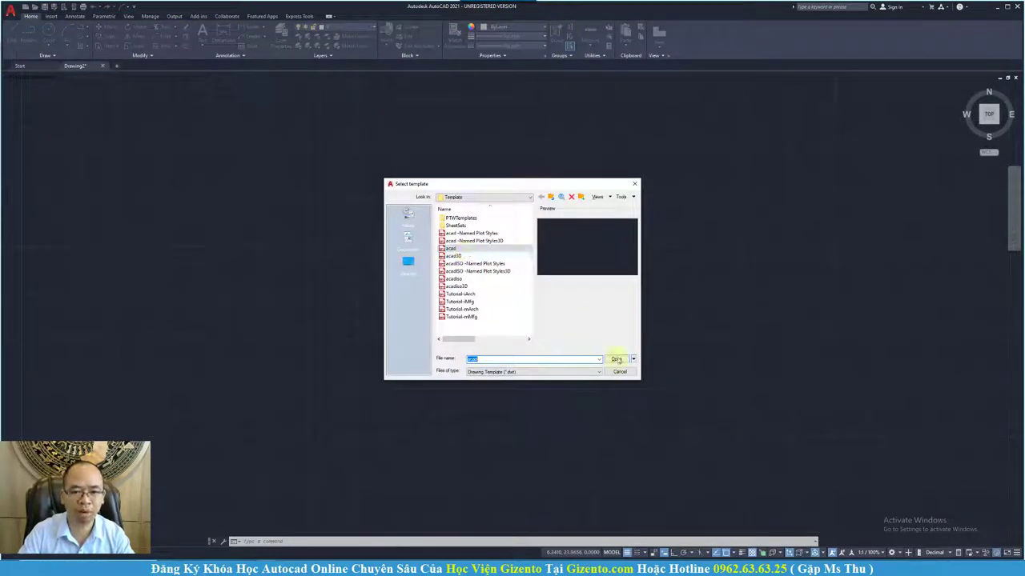
{"action": "left_click", "coordinate": [616, 359]}
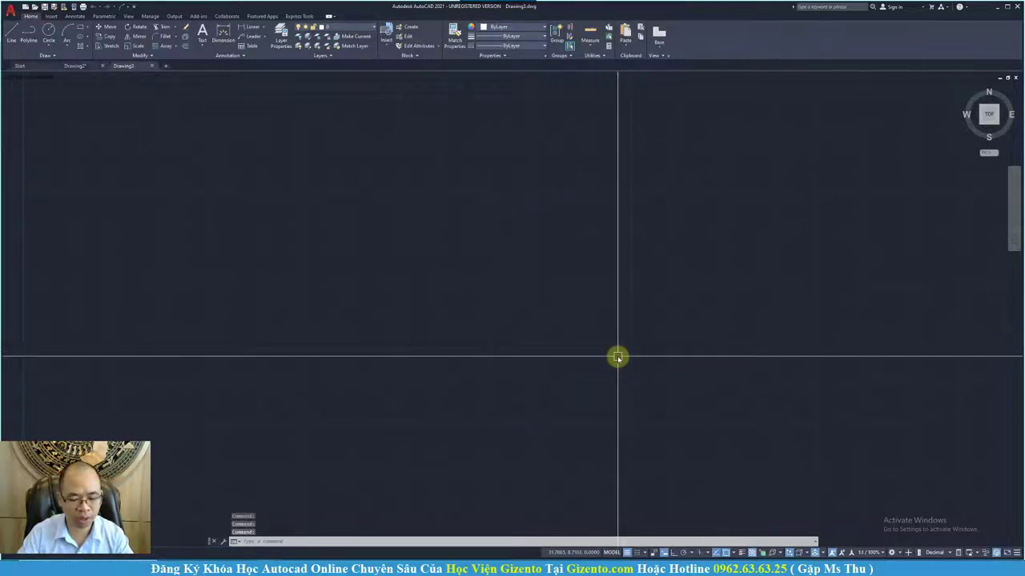
{"action": "key", "text": "ctrl+n"}
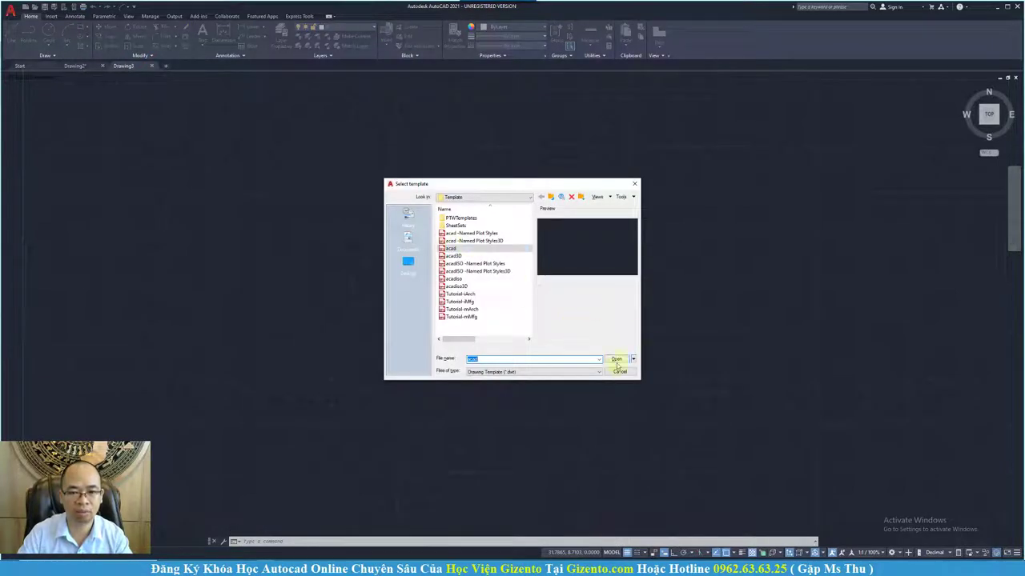
{"action": "left_click", "coordinate": [617, 359]}
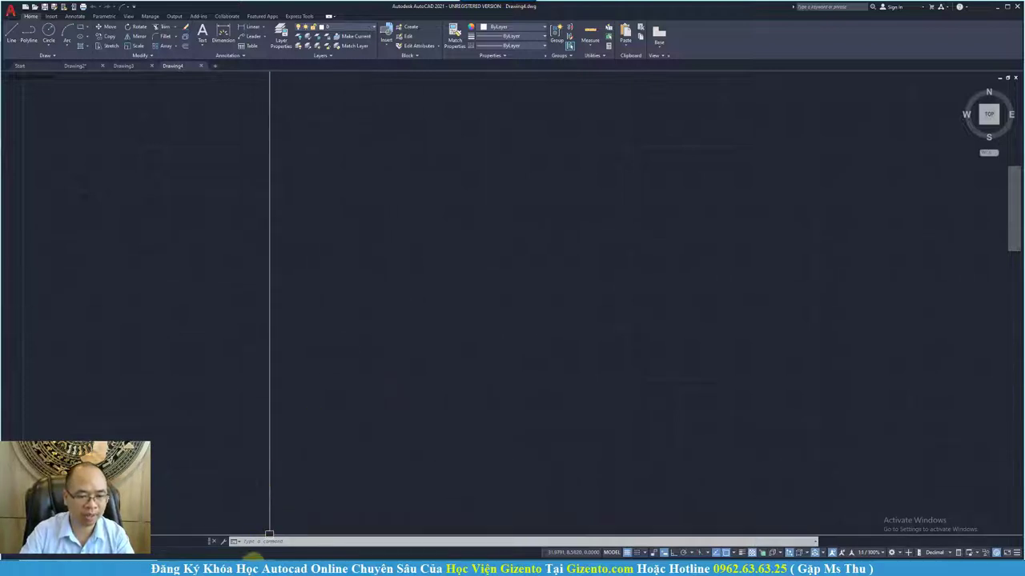
{"action": "left_click", "coordinate": [207, 561]}
{"action": "left_click", "coordinate": [185, 528]}
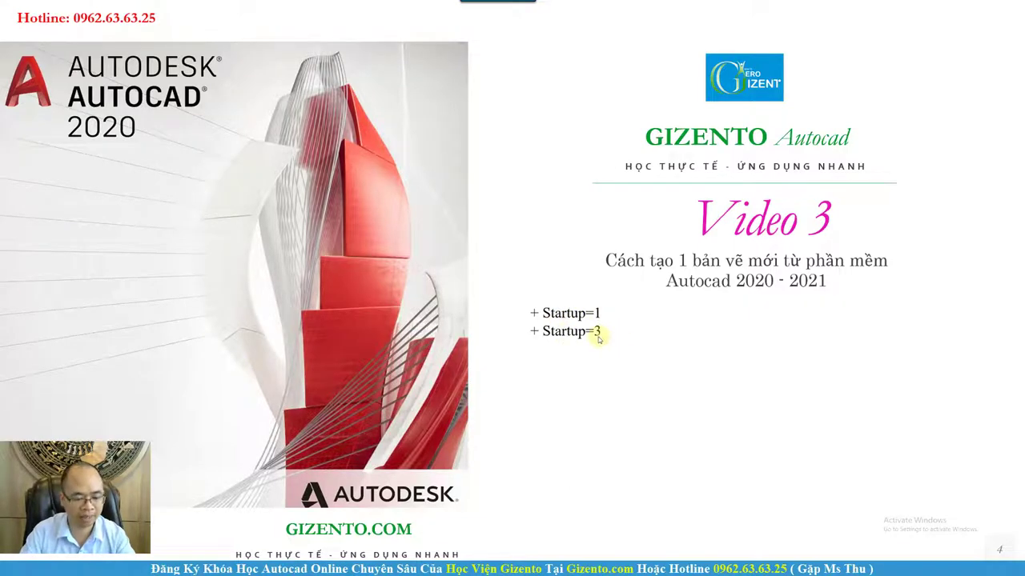
{"action": "key", "text": "super"}
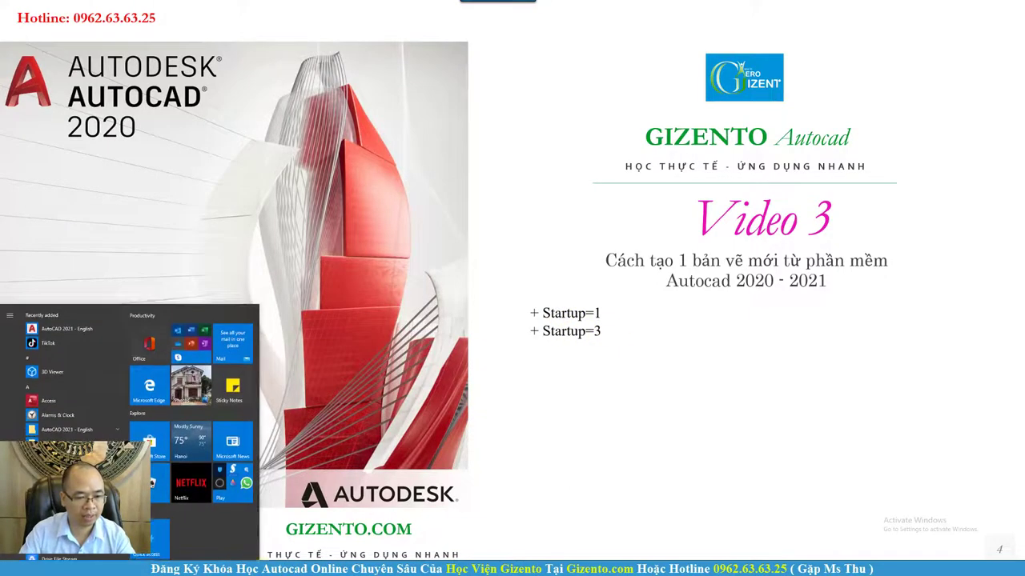
{"action": "left_click", "coordinate": [341, 533]}
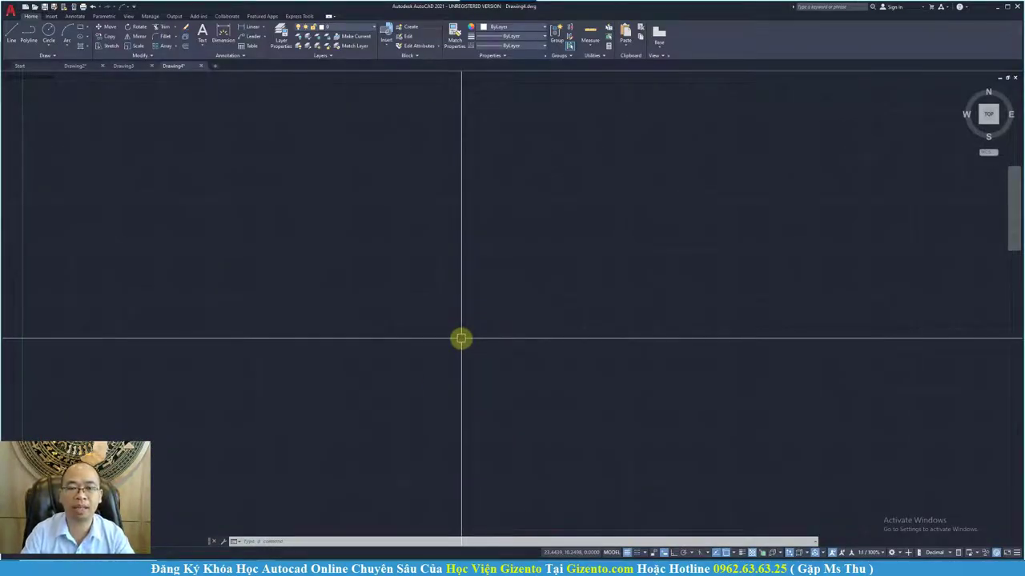
Set the STARTUP system variable to 1 at the command line.
{"action": "type", "text": "l"}
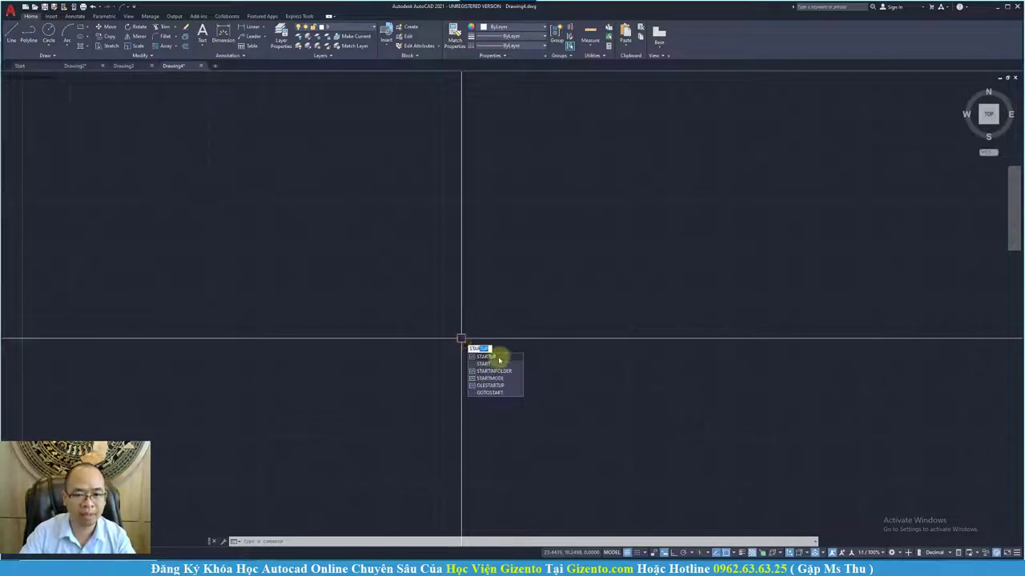
{"action": "left_click", "coordinate": [498, 359]}
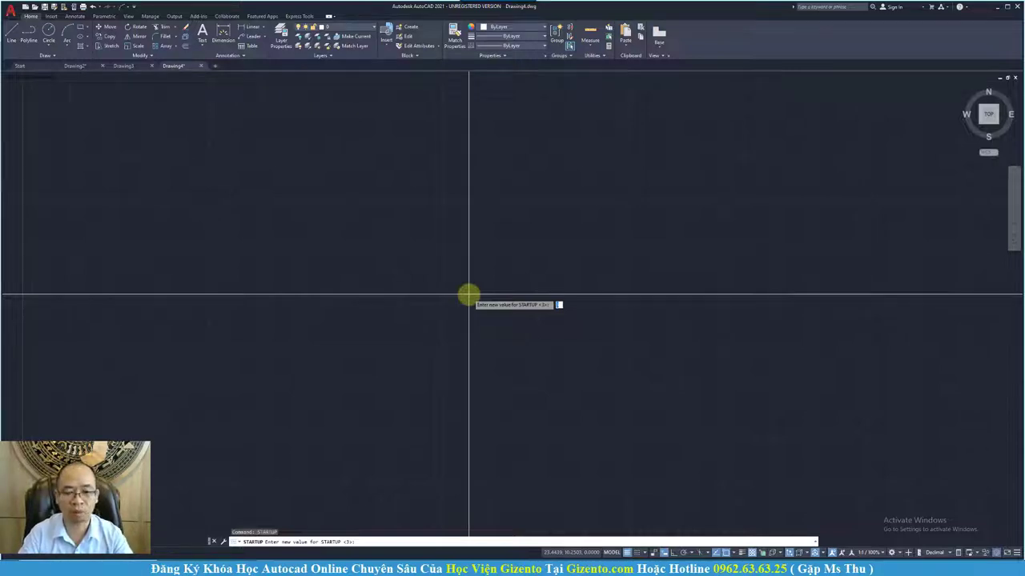
{"action": "key", "text": "Escape"}
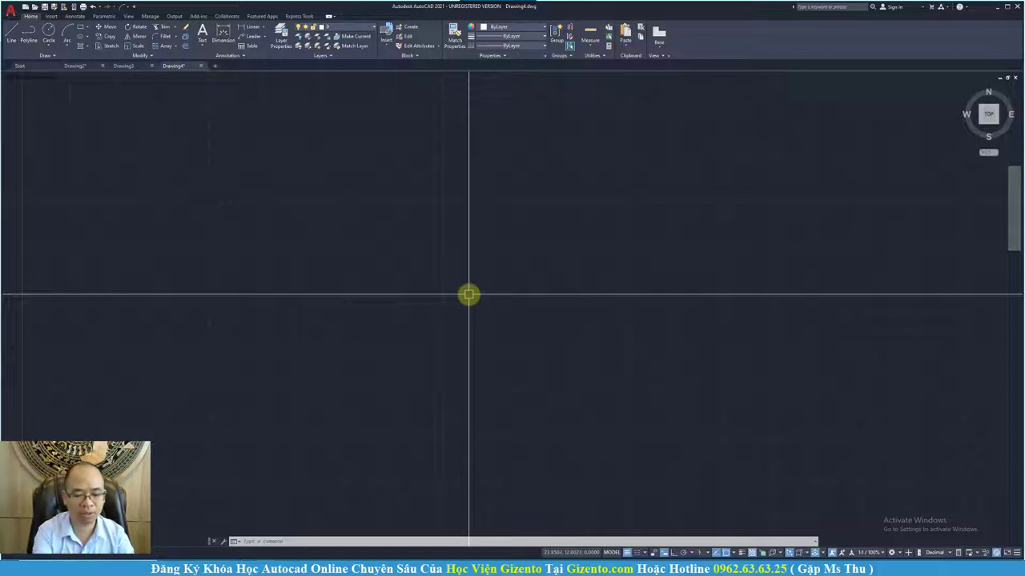
{"action": "type", "text": "STARTUP"}
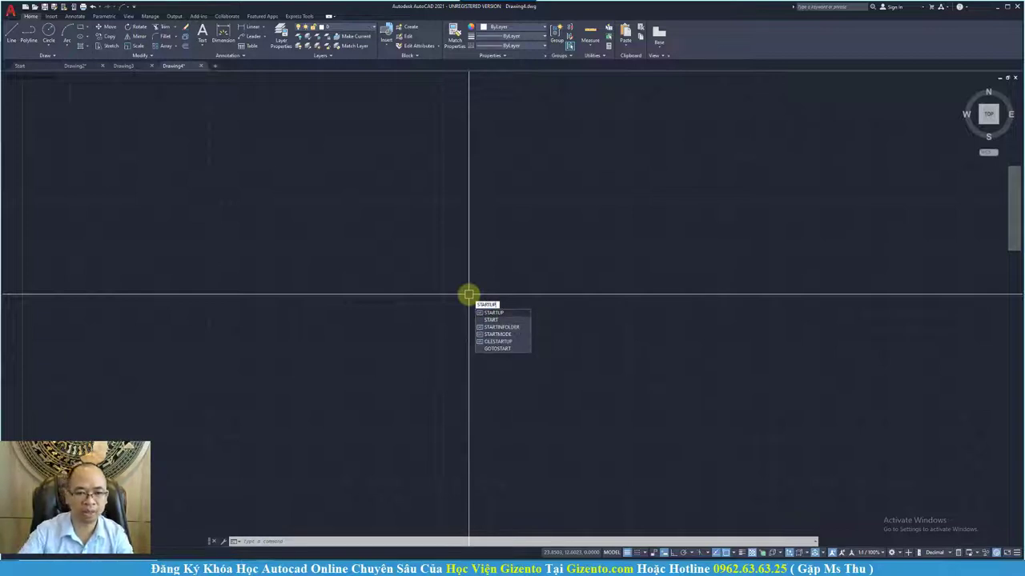
{"action": "key", "text": "Return"}
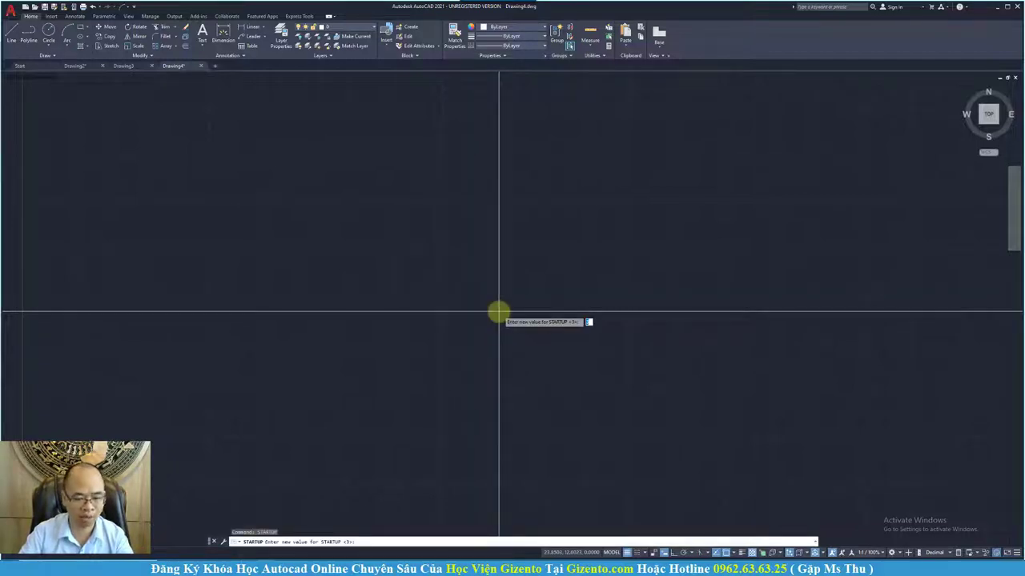
{"action": "type", "text": "1"}
{"action": "key", "text": "Return"}
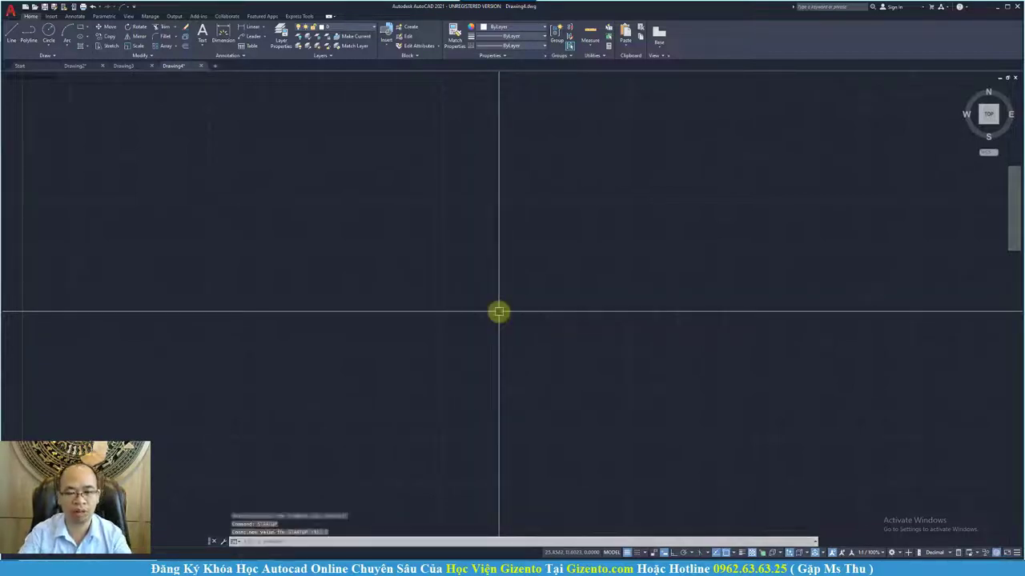
Compare the Start from Scratch, Template and Wizard options in Create New Drawing.
{"action": "left_click", "coordinate": [10, 9]}
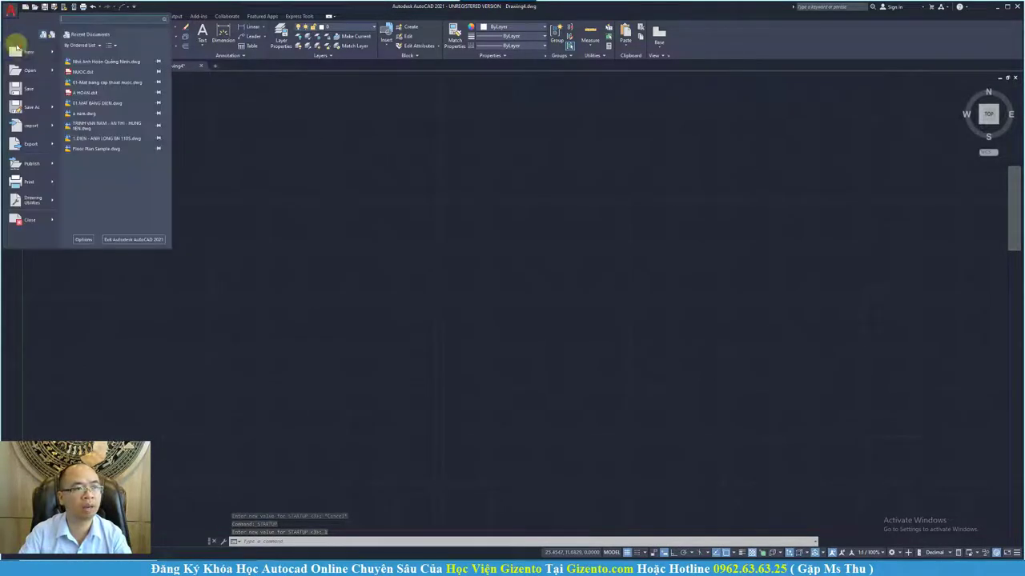
{"action": "left_click", "coordinate": [344, 185]}
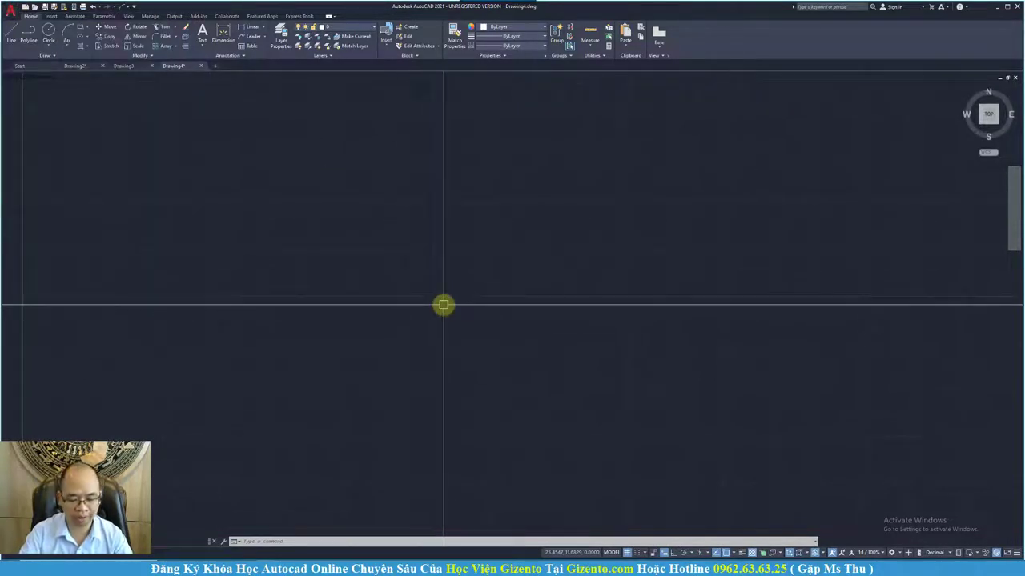
{"action": "key", "text": "ctrl+n"}
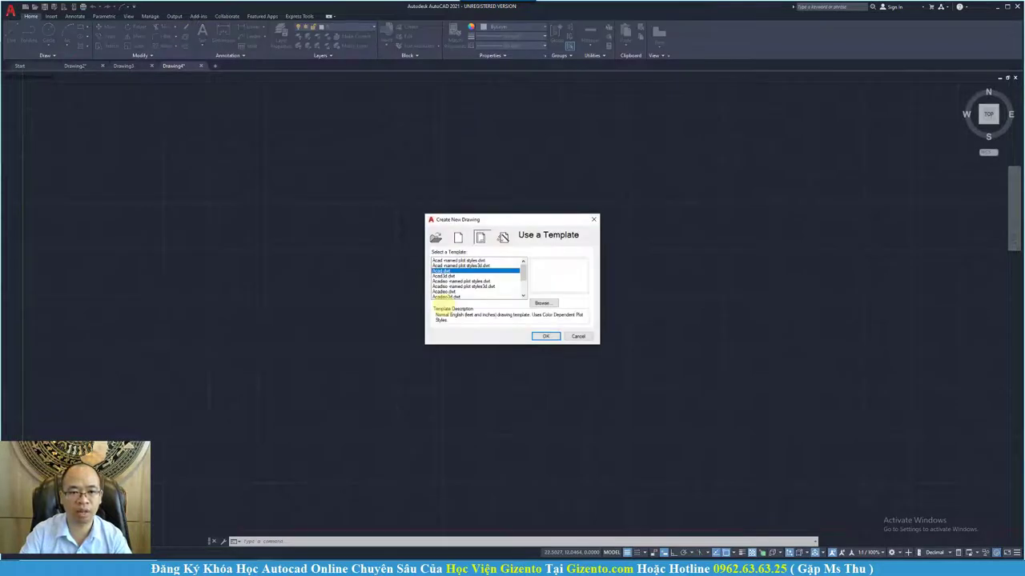
{"action": "left_click_drag", "start_coordinate": [452, 224], "coordinate": [458, 240]}
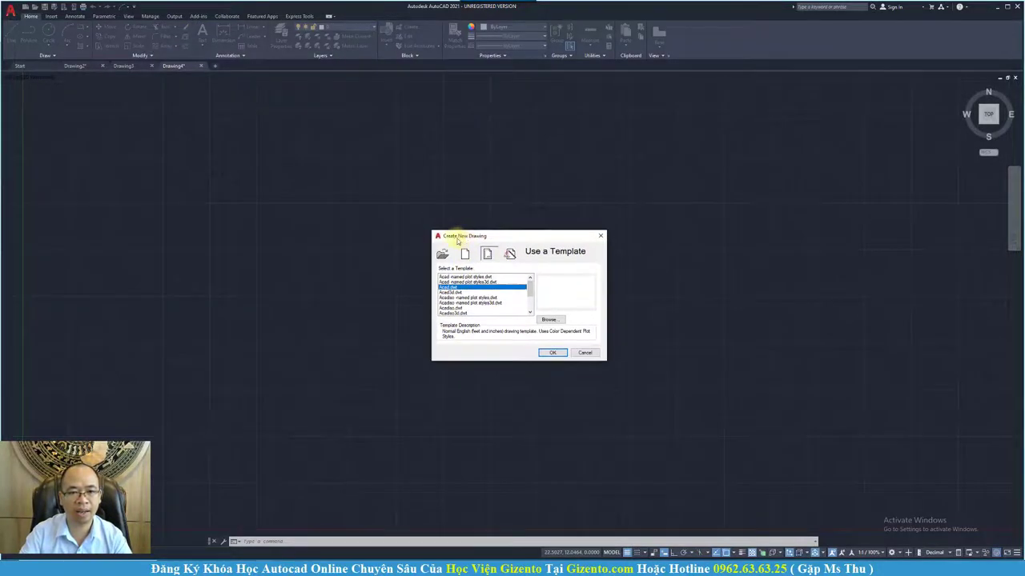
{"action": "left_click", "coordinate": [465, 255]}
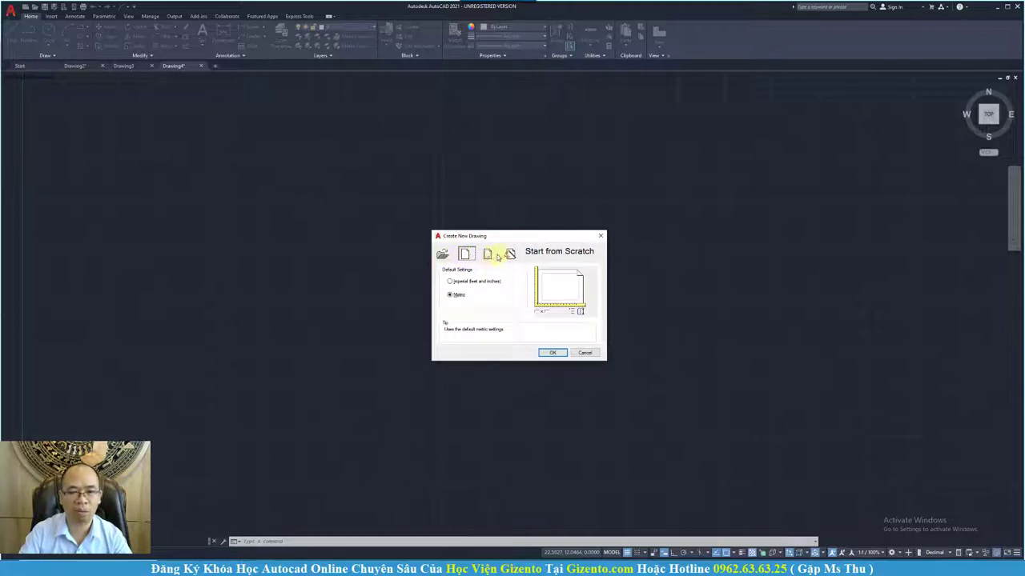
{"action": "left_click", "coordinate": [488, 255]}
{"action": "left_click", "coordinate": [466, 254]}
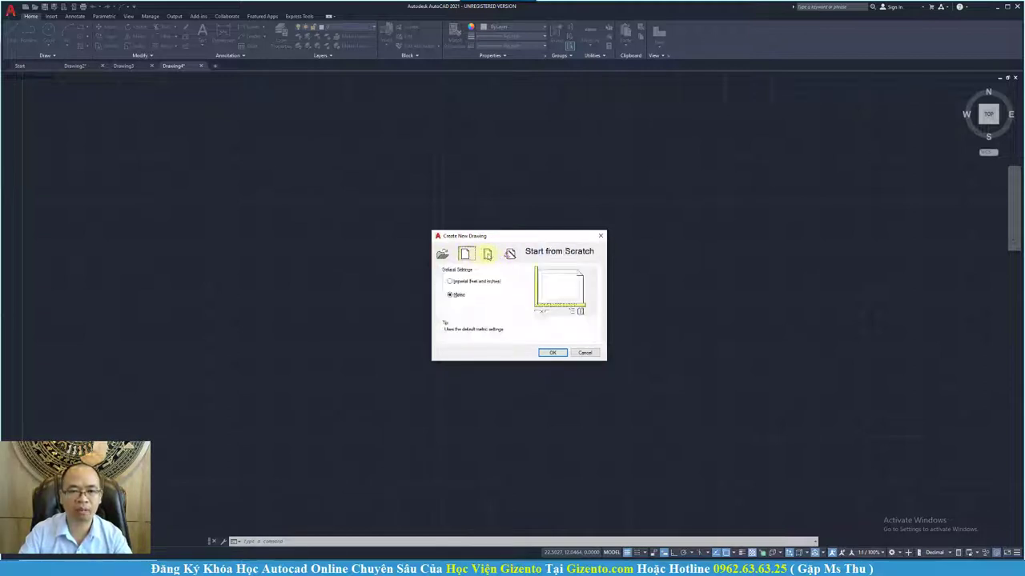
{"action": "left_click", "coordinate": [488, 255]}
{"action": "left_click", "coordinate": [510, 255]}
{"action": "left_click", "coordinate": [465, 254]}
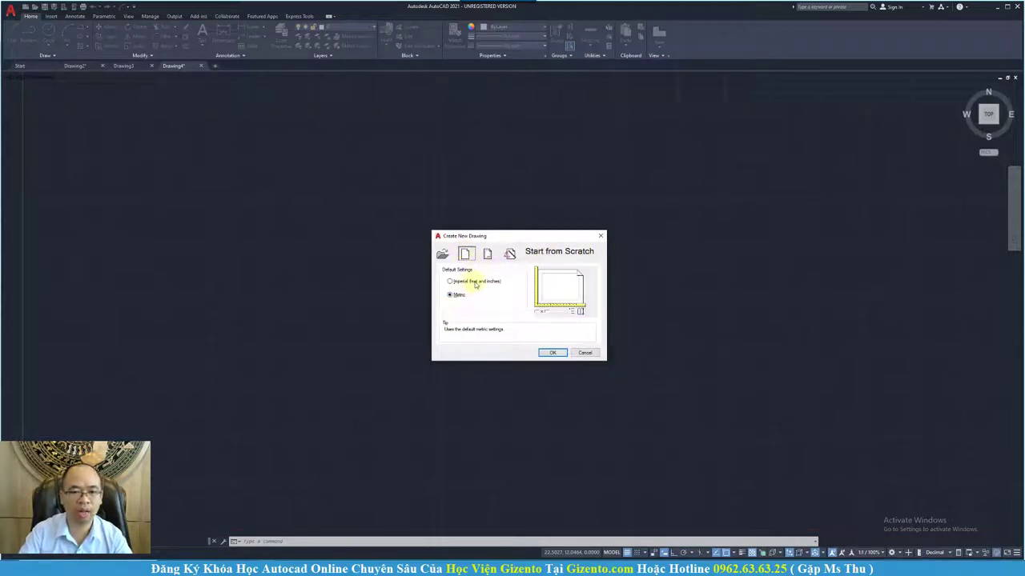
Start Drawing5 from scratch using Metric default settings.
{"action": "left_click", "coordinate": [472, 283]}
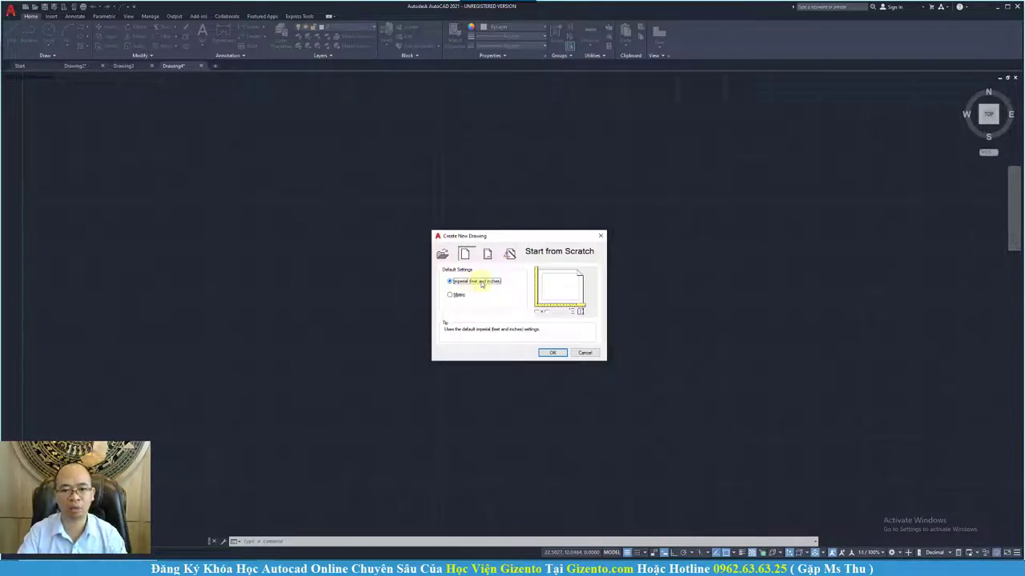
{"action": "left_click", "coordinate": [458, 295]}
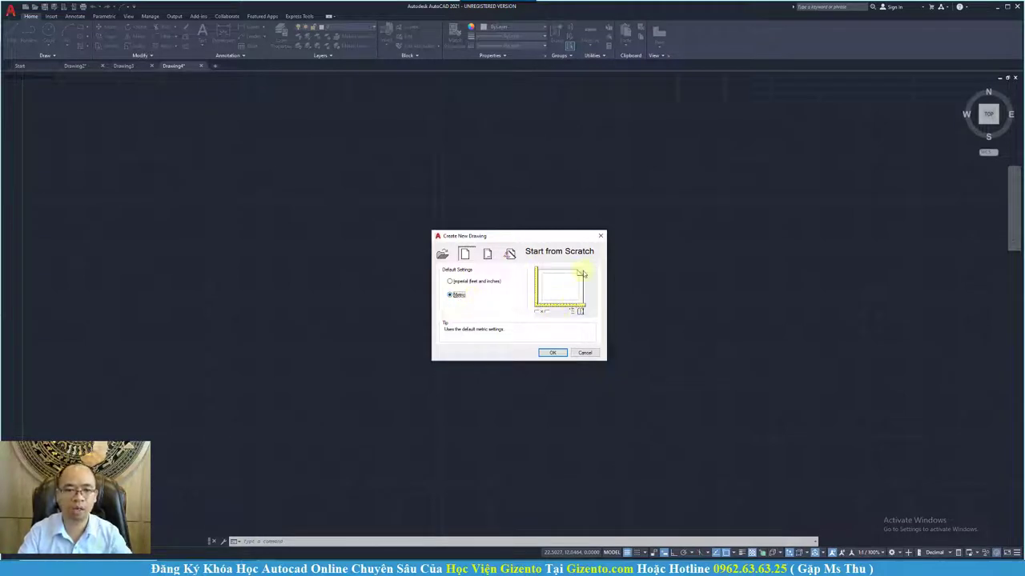
{"action": "left_click", "coordinate": [552, 353]}
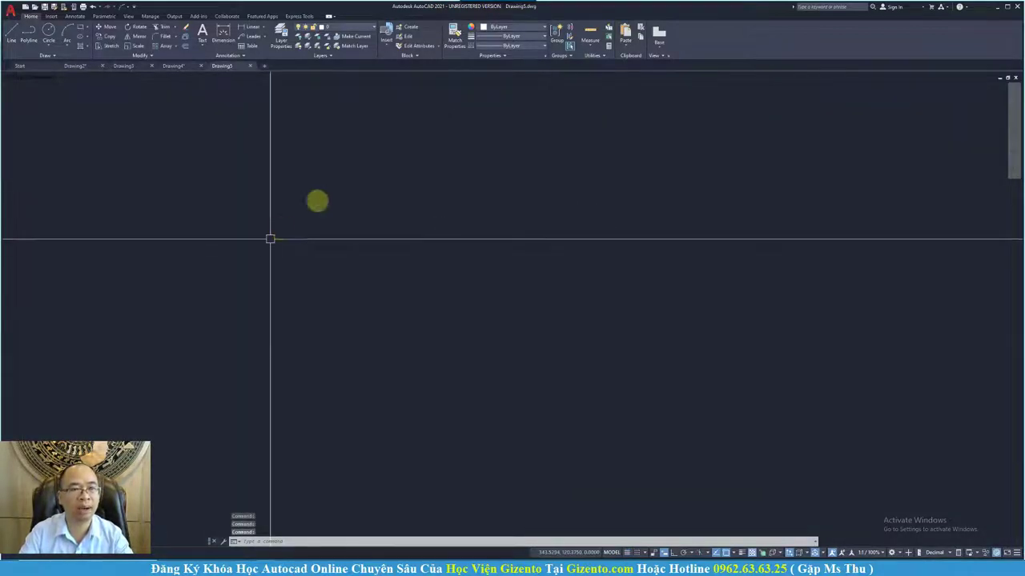
Look over Drawing4, then return to Drawing5.
{"action": "scroll", "coordinate": [490, 302], "scroll_direction": "down", "scroll_amount": 3}
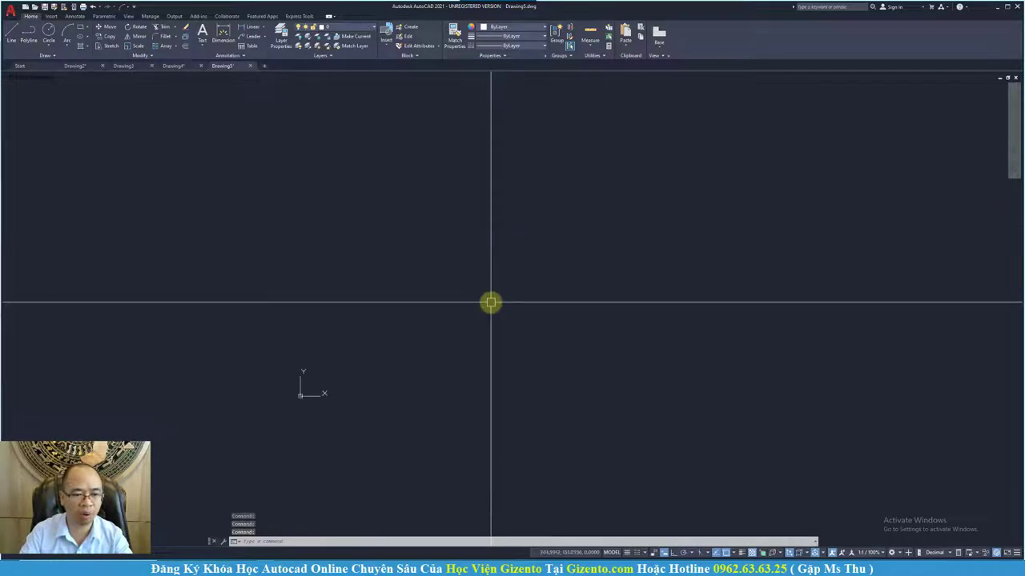
{"action": "scroll", "coordinate": [490, 302], "scroll_direction": "up", "scroll_amount": 2}
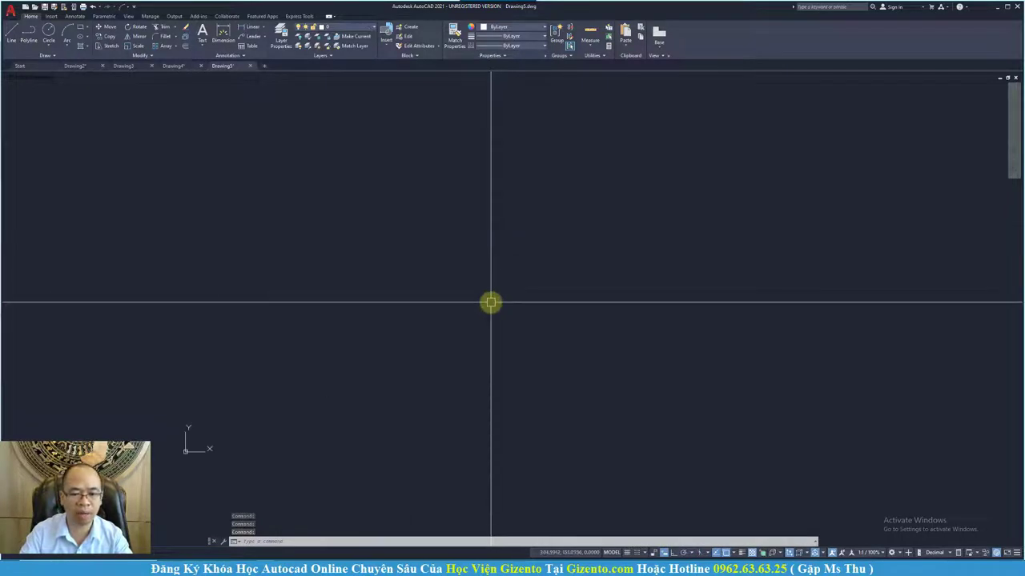
{"action": "left_click", "coordinate": [176, 66]}
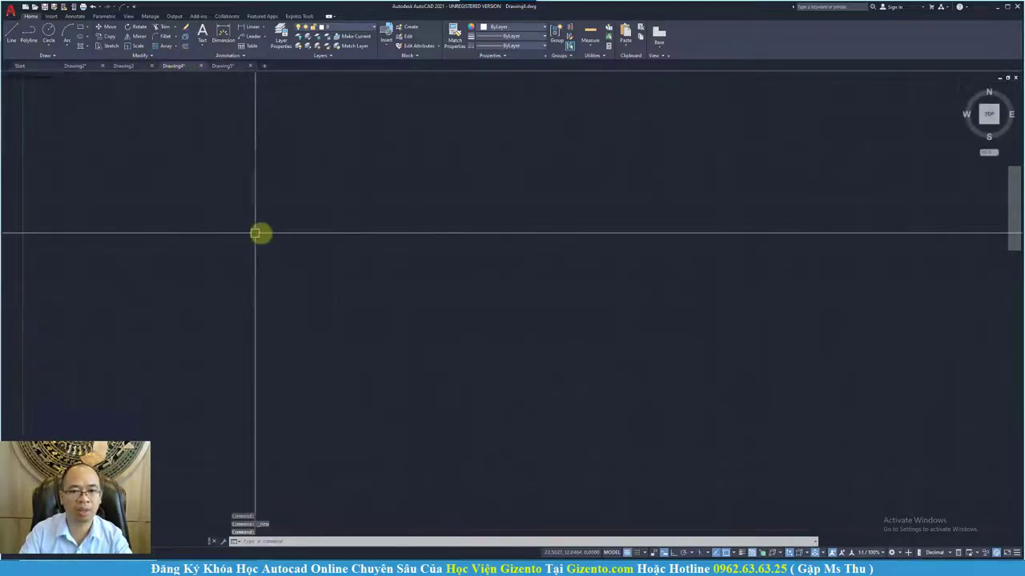
{"action": "left_click", "coordinate": [224, 66]}
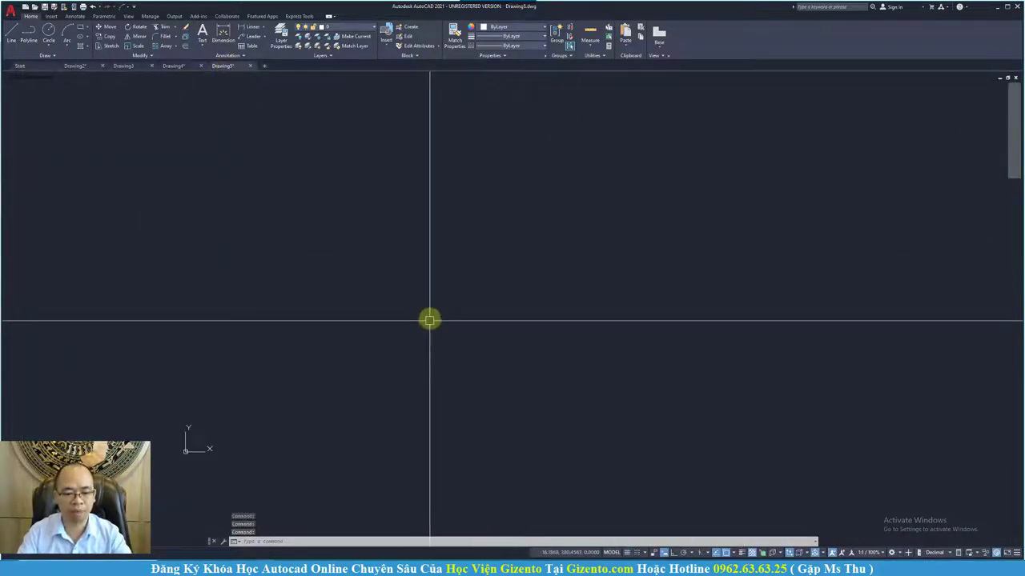
Open and dismiss Create New Drawing, then switch to the browser's GIZENTO channel page.
{"action": "key", "text": "ctrl+n"}
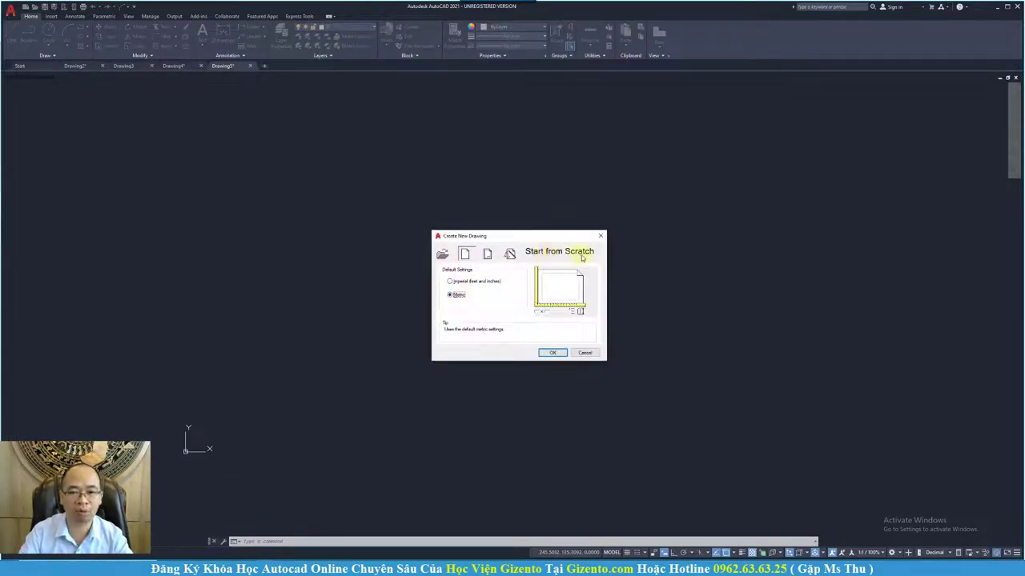
{"action": "left_click", "coordinate": [582, 353]}
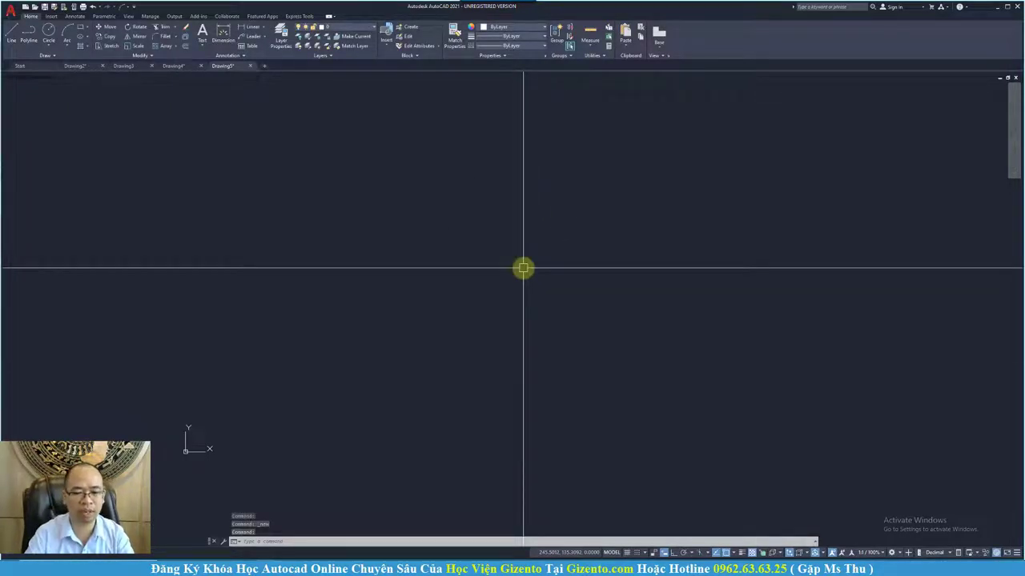
{"action": "scroll", "coordinate": [523, 269], "scroll_direction": "down", "scroll_amount": 2}
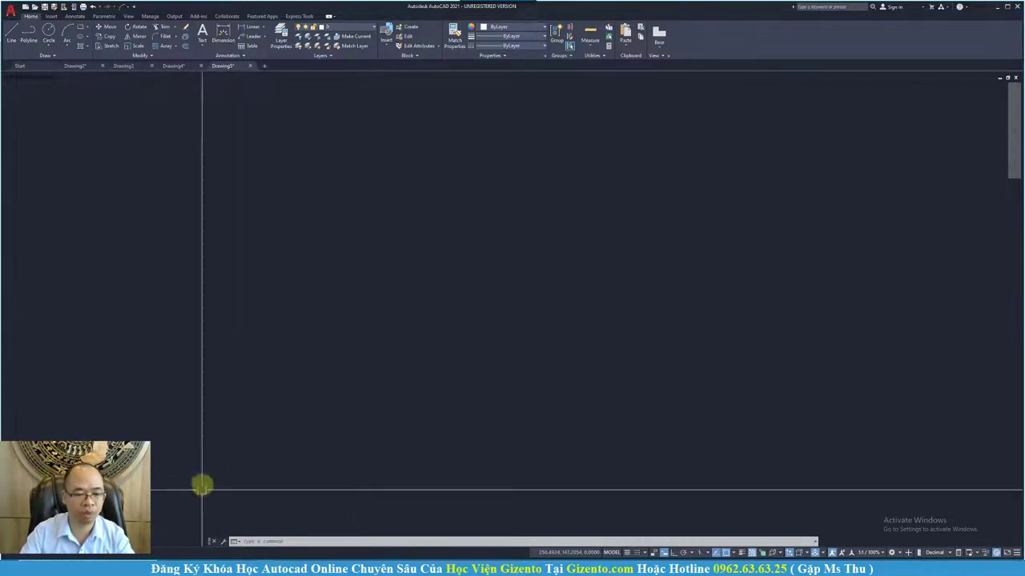
{"action": "left_click", "coordinate": [192, 567]}
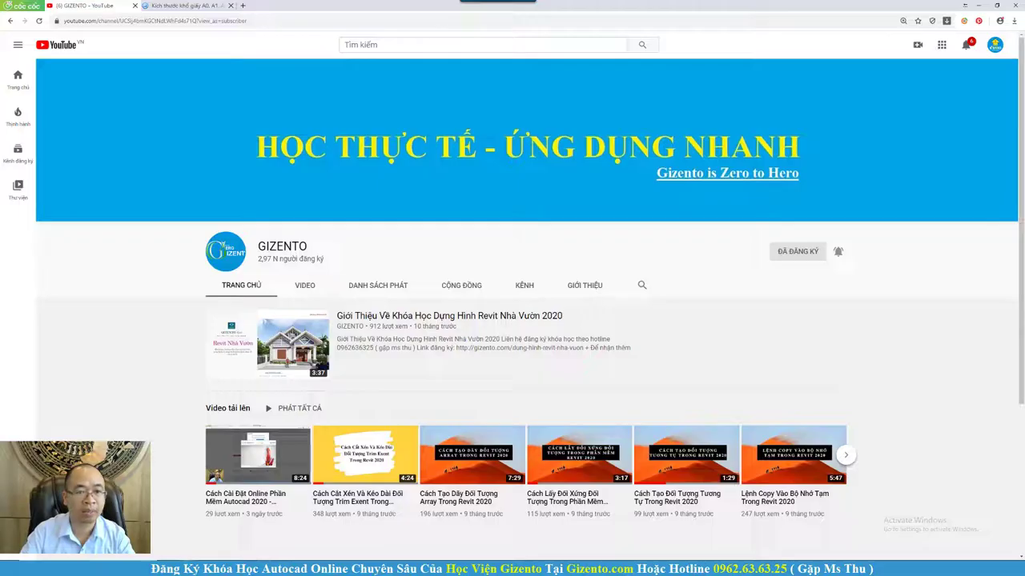
Open the vietadv.vn article on A0–A7 paper sizes and view its millimetre size table.
{"action": "left_click", "coordinate": [178, 5]}
{"action": "scroll", "coordinate": [475, 290], "scroll_direction": "up", "scroll_amount": 1}
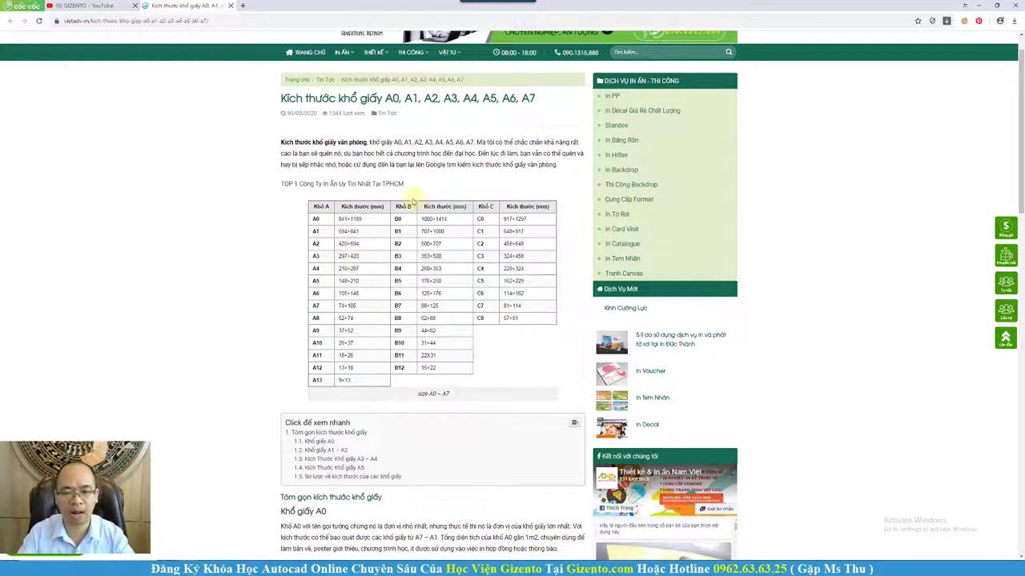
{"action": "mouse_move", "coordinate": [344, 261]}
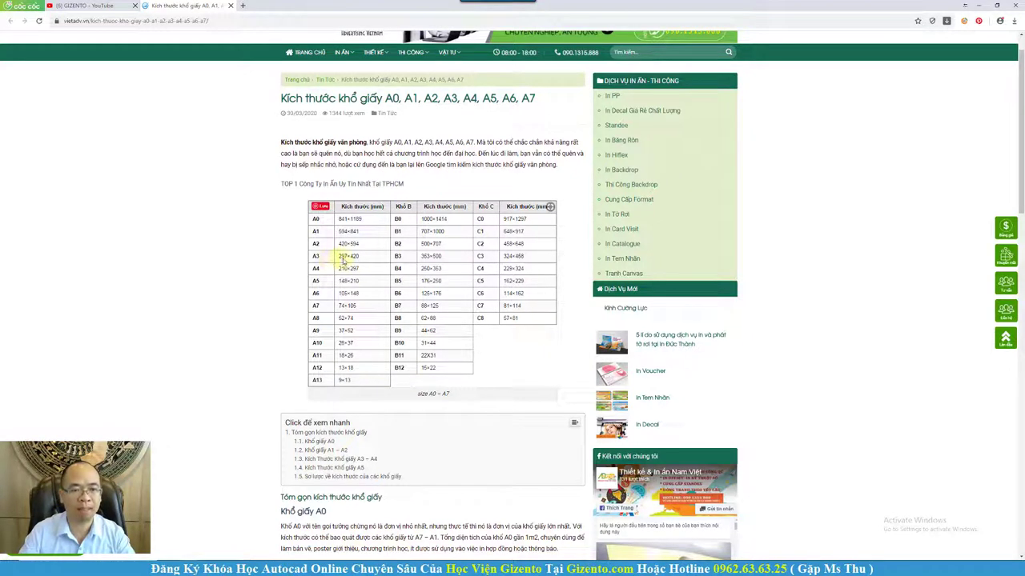
Return to AutoCAD's Drawing5 and bring up Create New Drawing with Ctrl+N.
{"action": "left_click", "coordinate": [282, 570]}
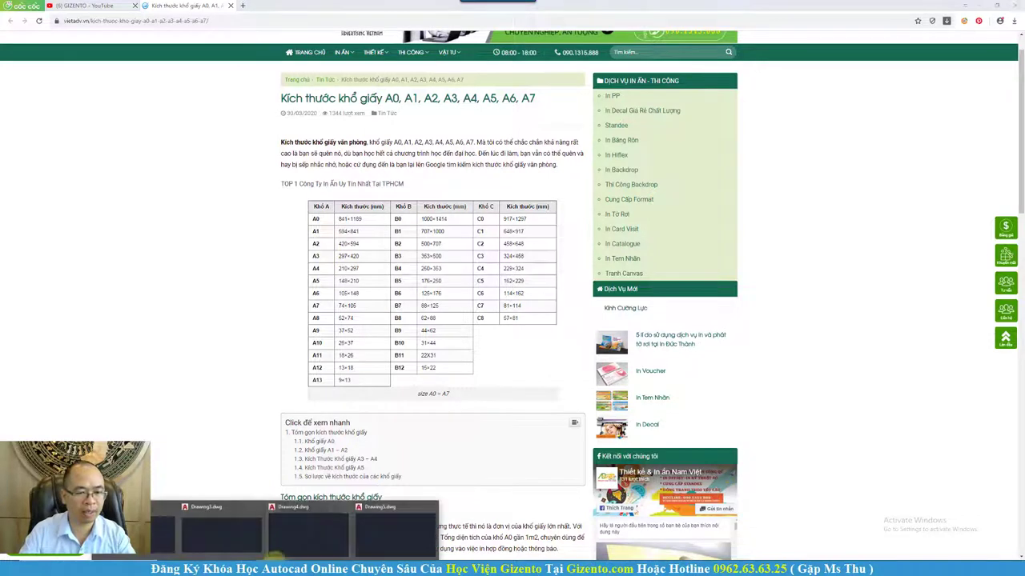
{"action": "left_click", "coordinate": [396, 533]}
{"action": "key", "text": "ctrl+n"}
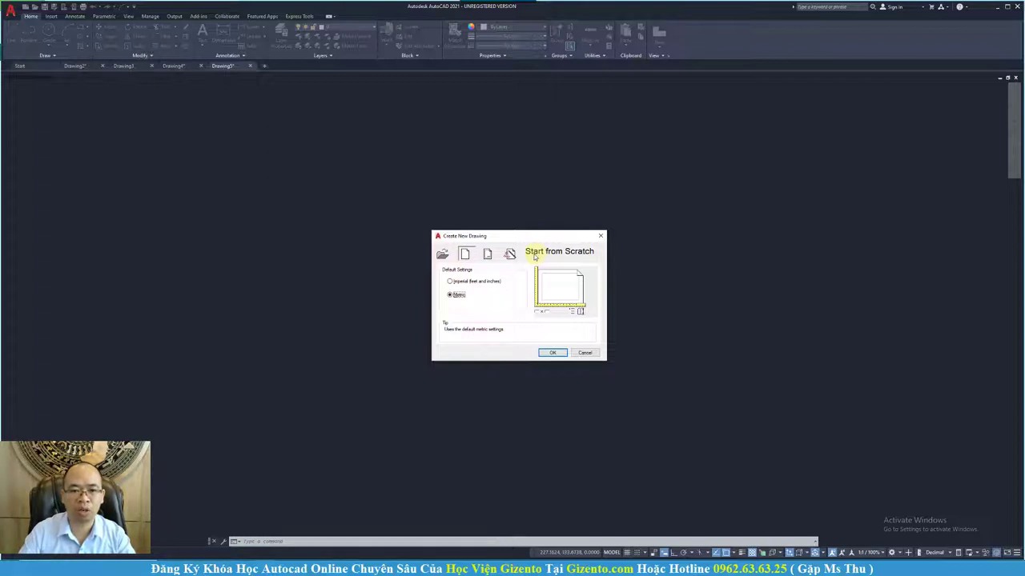
Cancel the new-drawing dialog and draw a 420×297 rectangle from 0,0.
{"action": "left_click", "coordinate": [585, 352]}
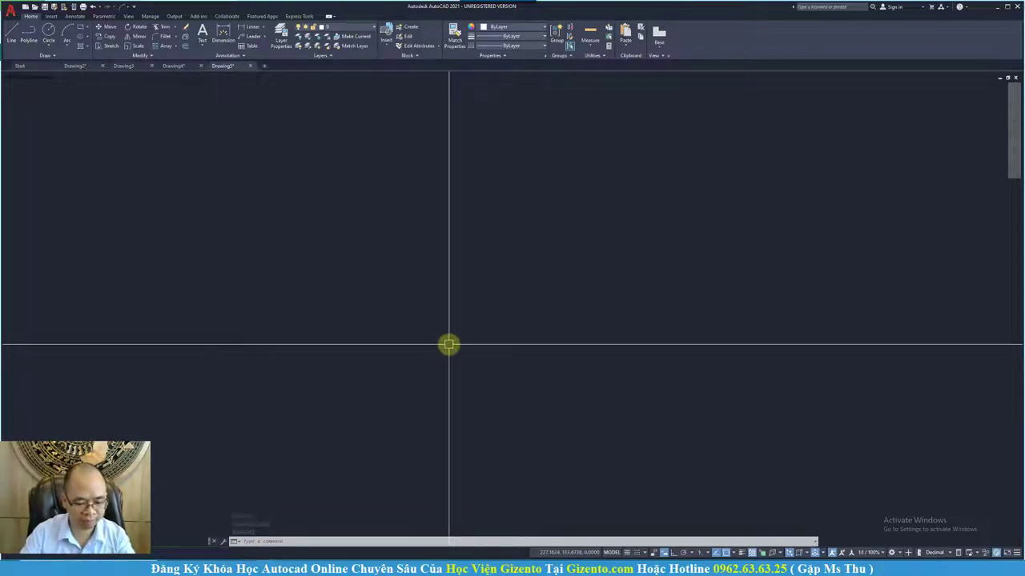
{"action": "type", "text": "REC"}
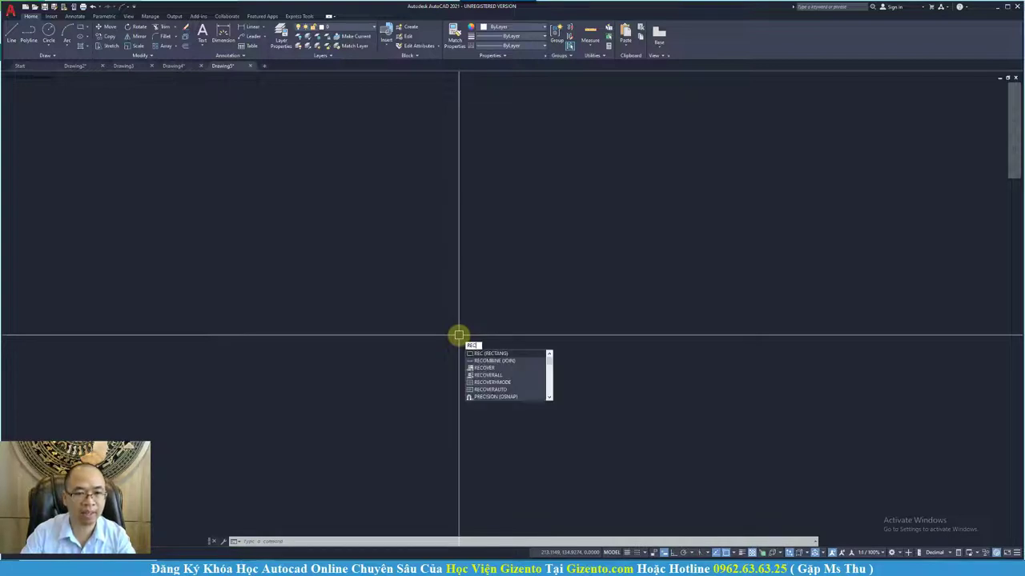
{"action": "key", "text": "Return"}
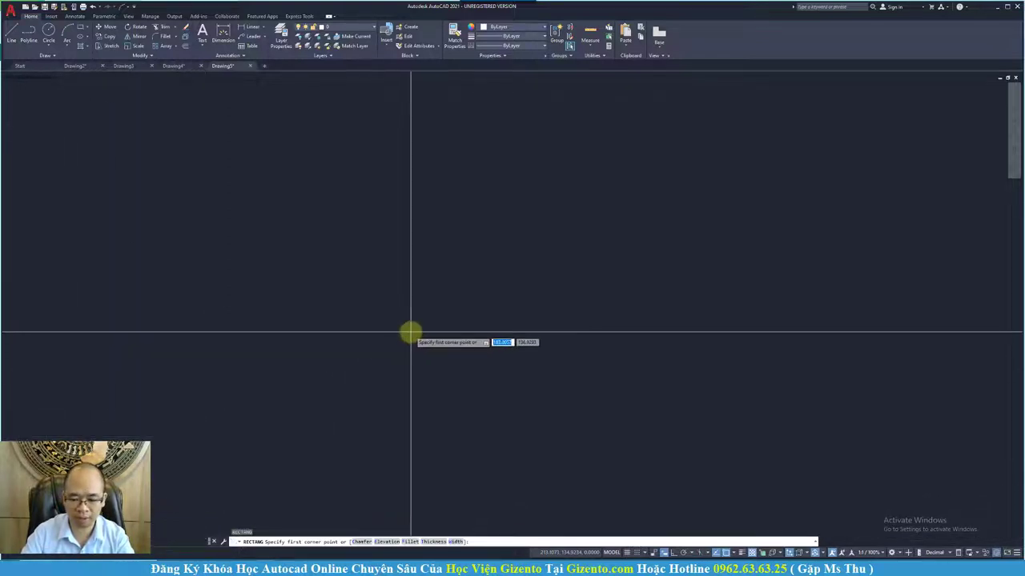
{"action": "key", "text": "Escape"}
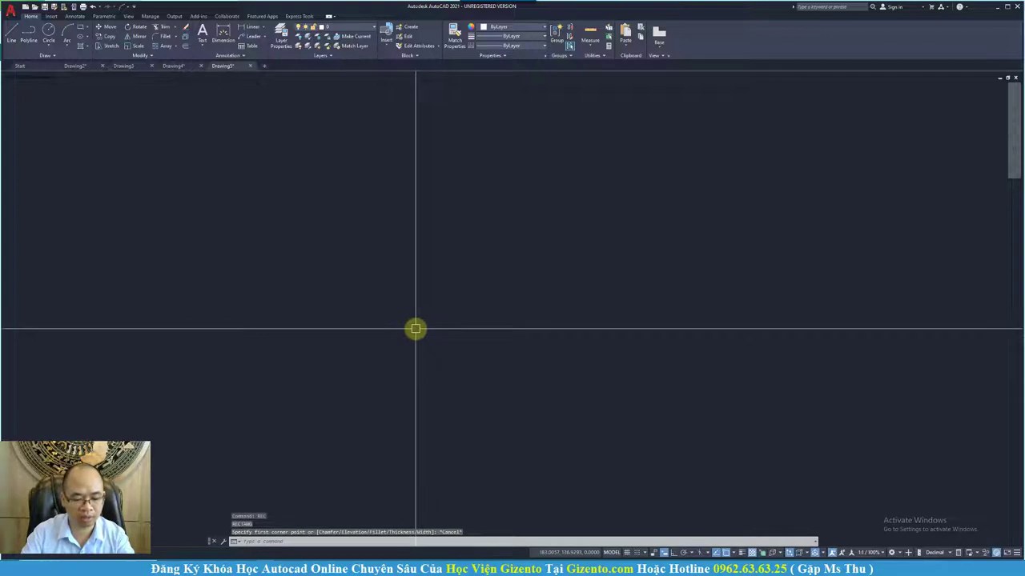
{"action": "type", "text": "REC"}
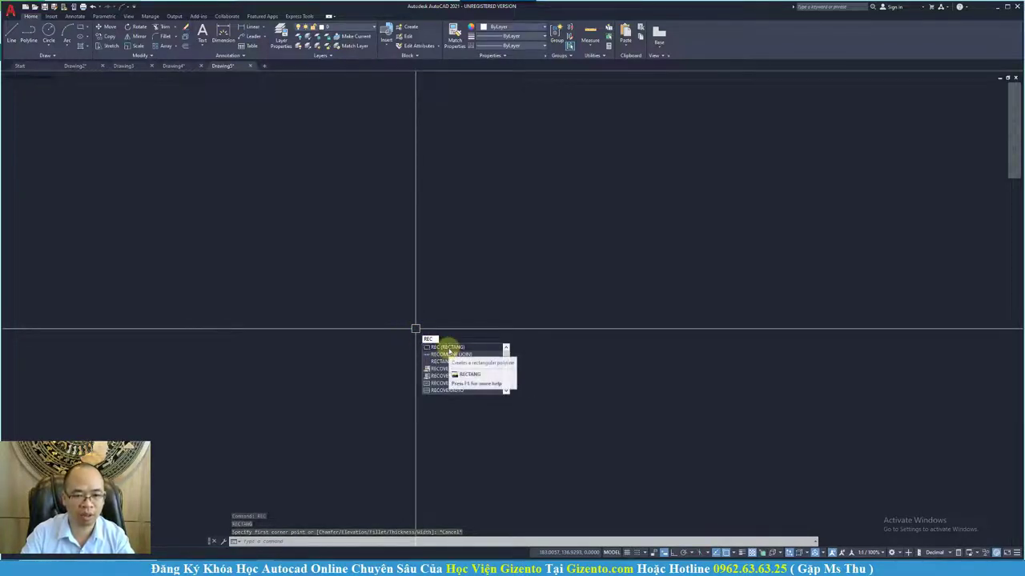
{"action": "left_click", "coordinate": [447, 348]}
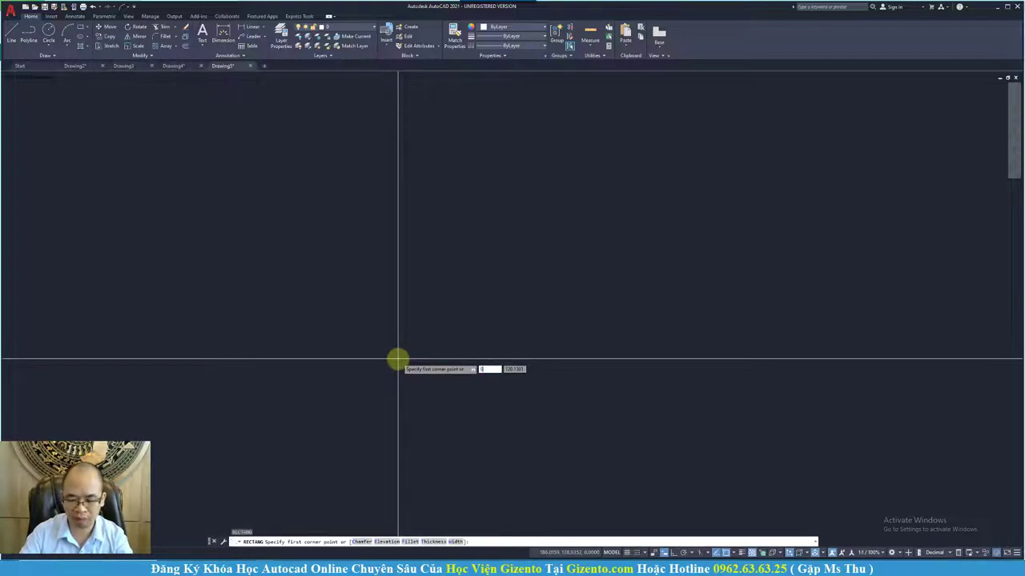
{"action": "type", "text": "0,"}
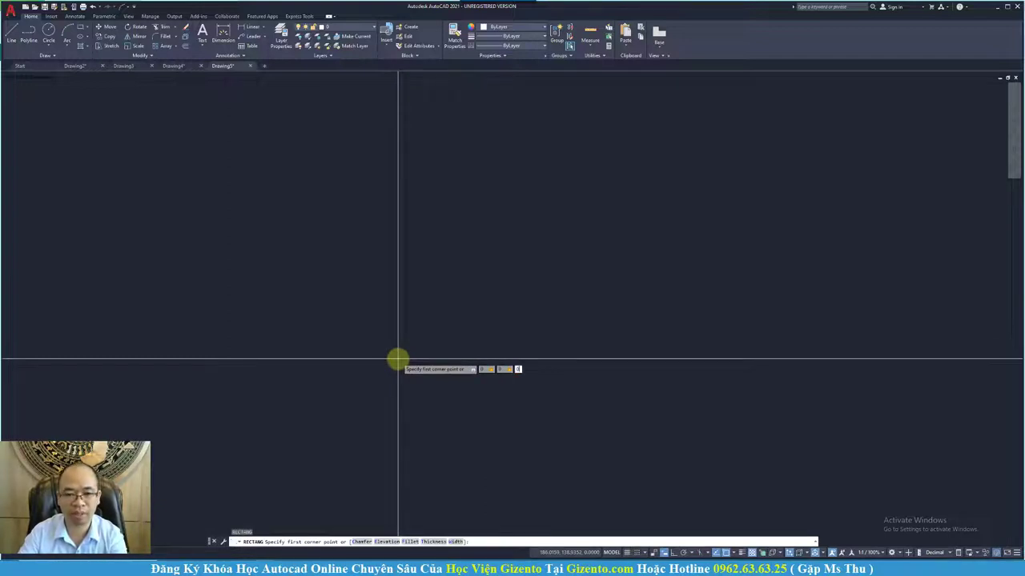
{"action": "key", "text": "Return"}
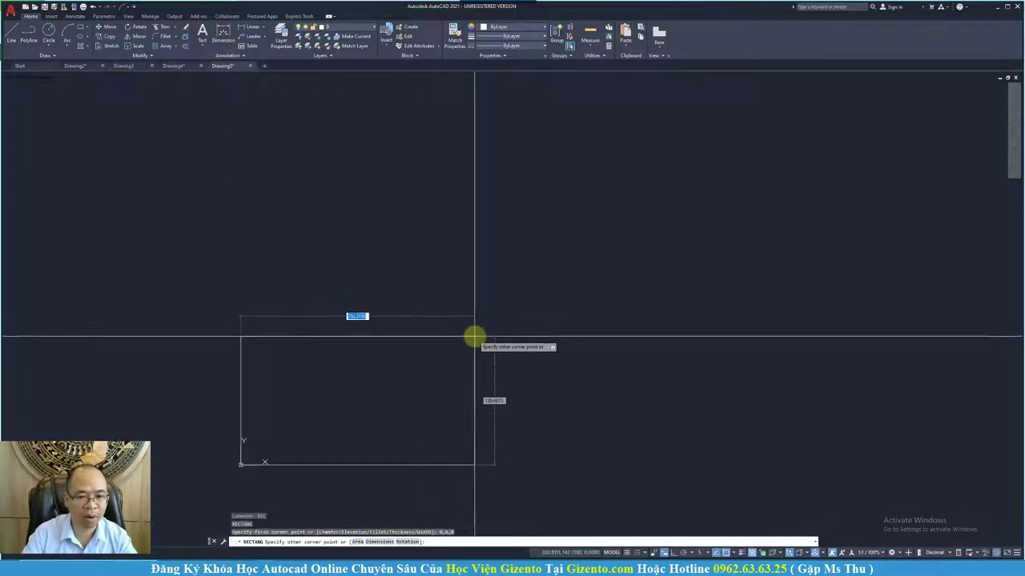
{"action": "type", "text": "420"}
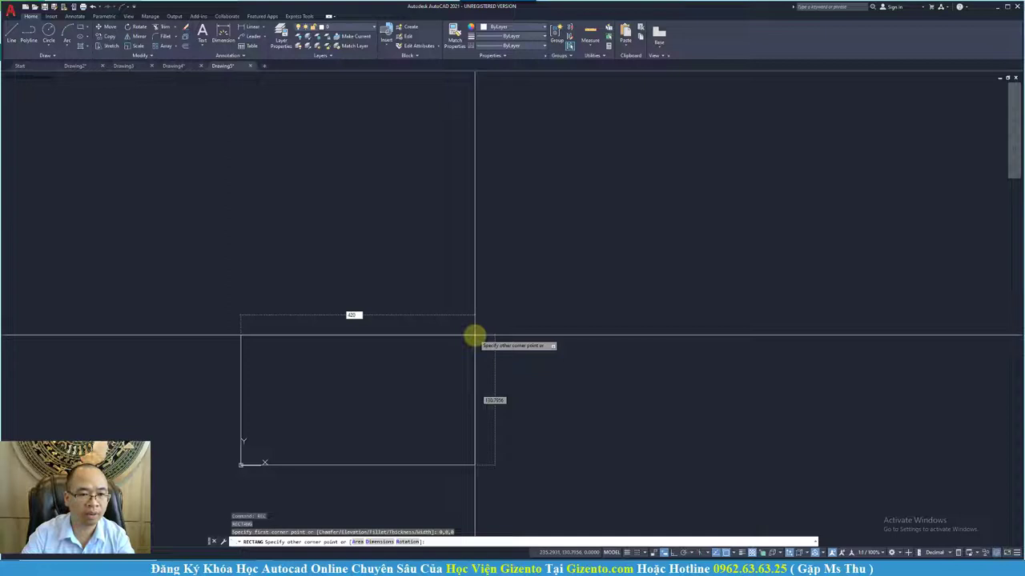
{"action": "key", "text": "Tab"}
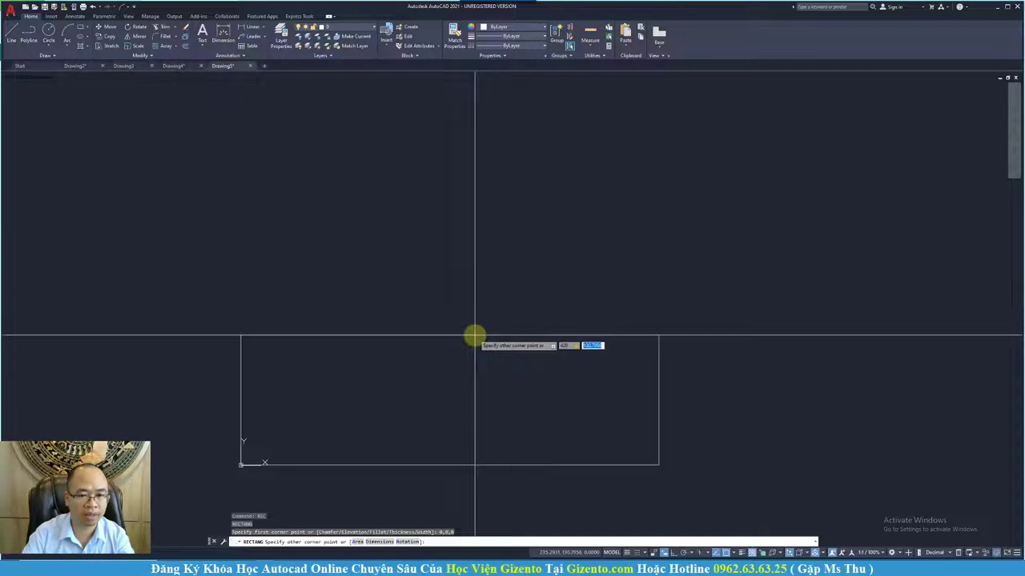
{"action": "type", "text": "297"}
{"action": "key", "text": "Return"}
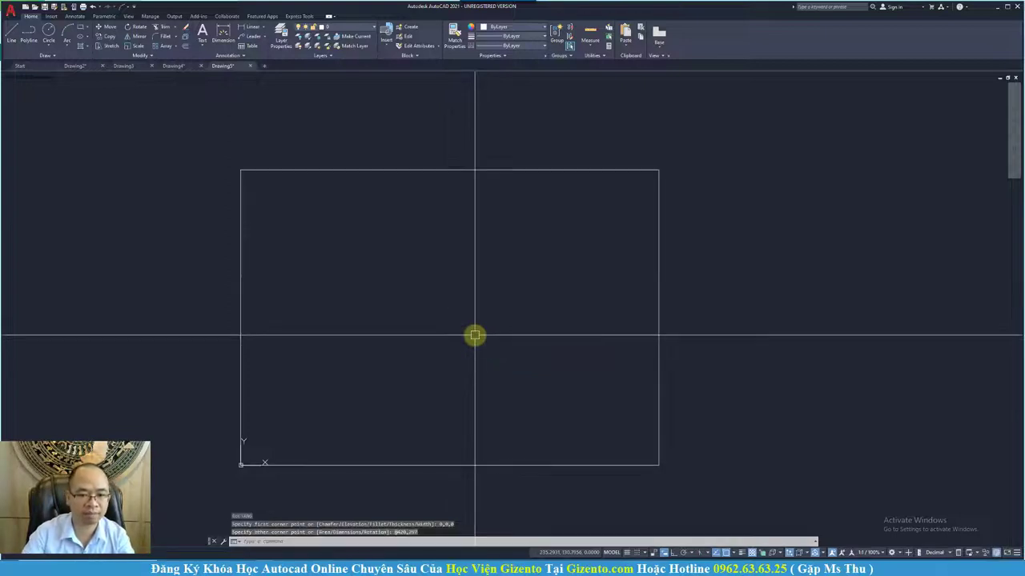
Pan to recentre the A3 rectangle and start a zoom with Z.
{"action": "middle_click_drag", "start_coordinate": [469, 355], "coordinate": [482, 309]}
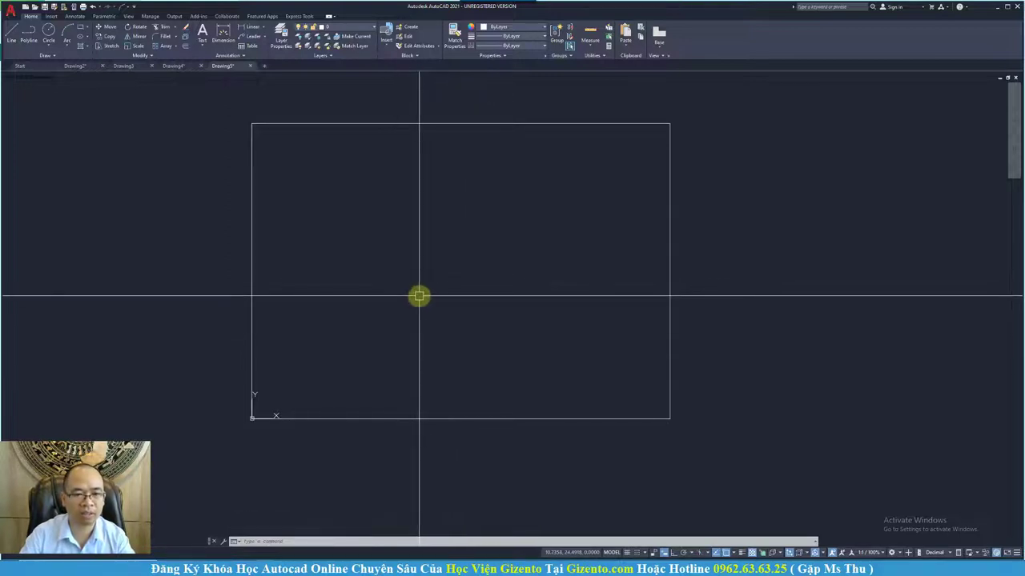
{"action": "middle_click_drag", "start_coordinate": [395, 279], "coordinate": [417, 309]}
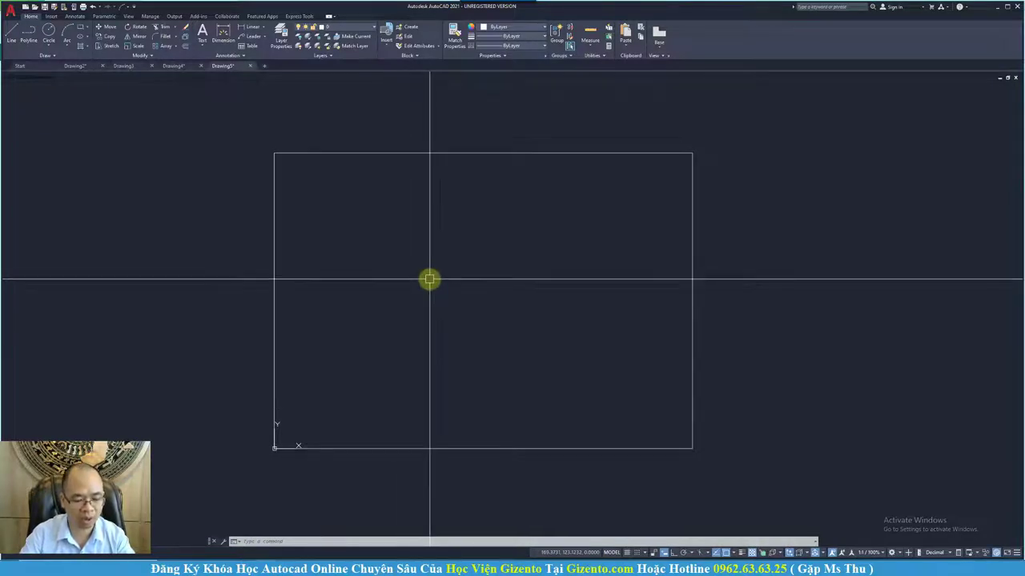
{"action": "type", "text": "z"}
{"action": "key", "text": "Return"}
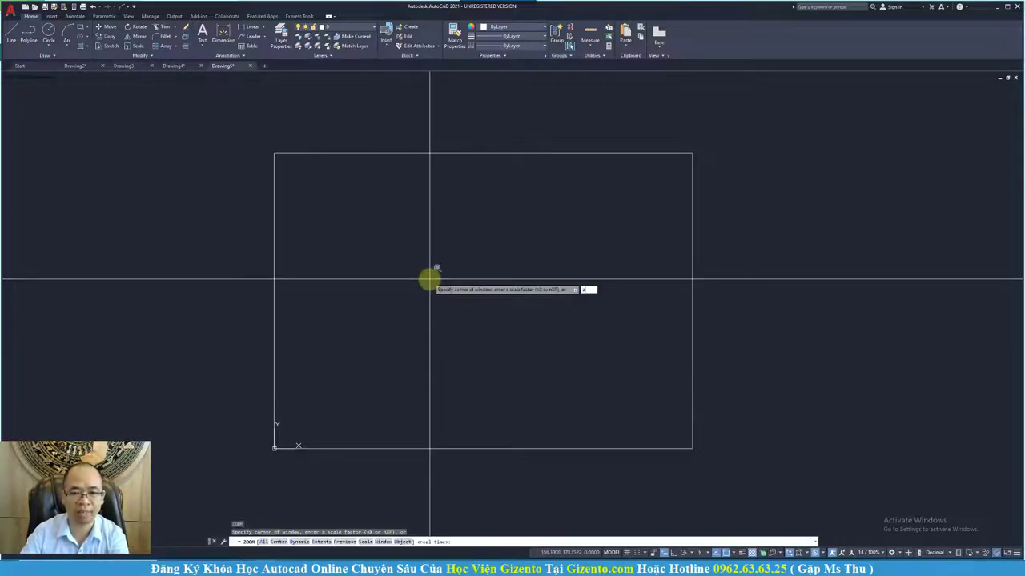
Zoom to fit the rectangle, then view the drawing units settings and close without changes.
{"action": "key", "text": "Return"}
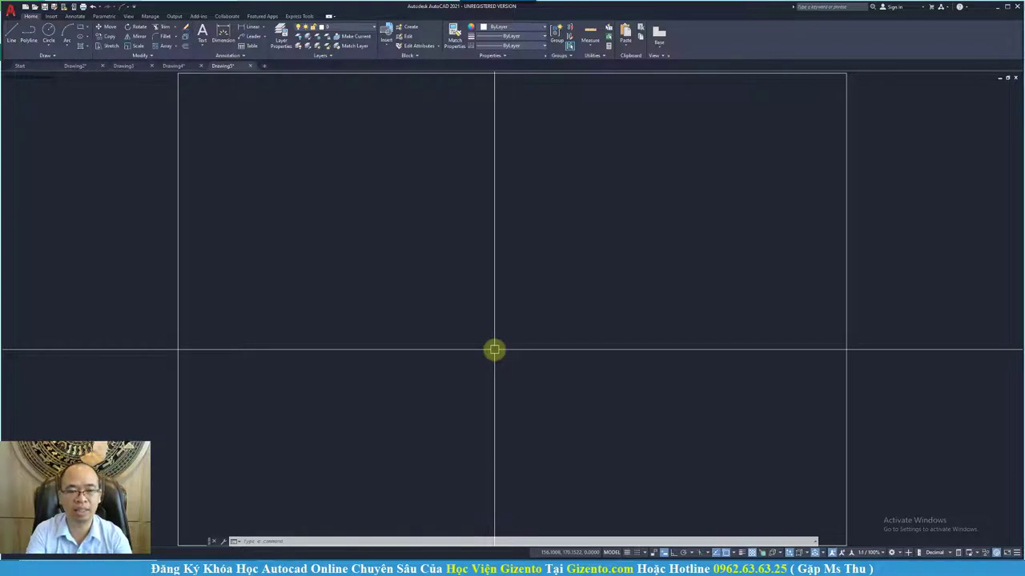
{"action": "scroll", "coordinate": [421, 335], "scroll_direction": "down", "scroll_amount": 2}
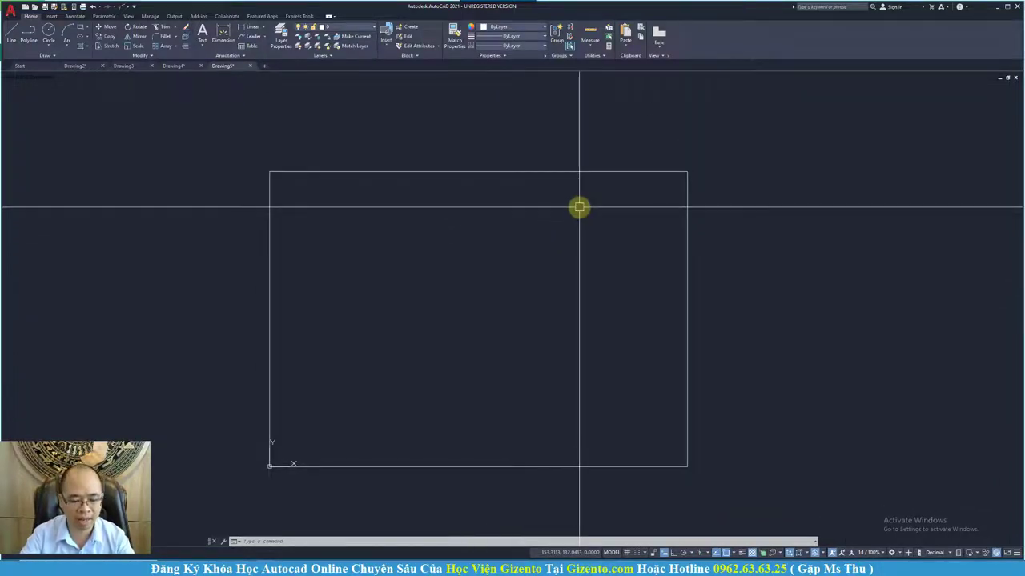
{"action": "type", "text": "un"}
{"action": "key", "text": "Return"}
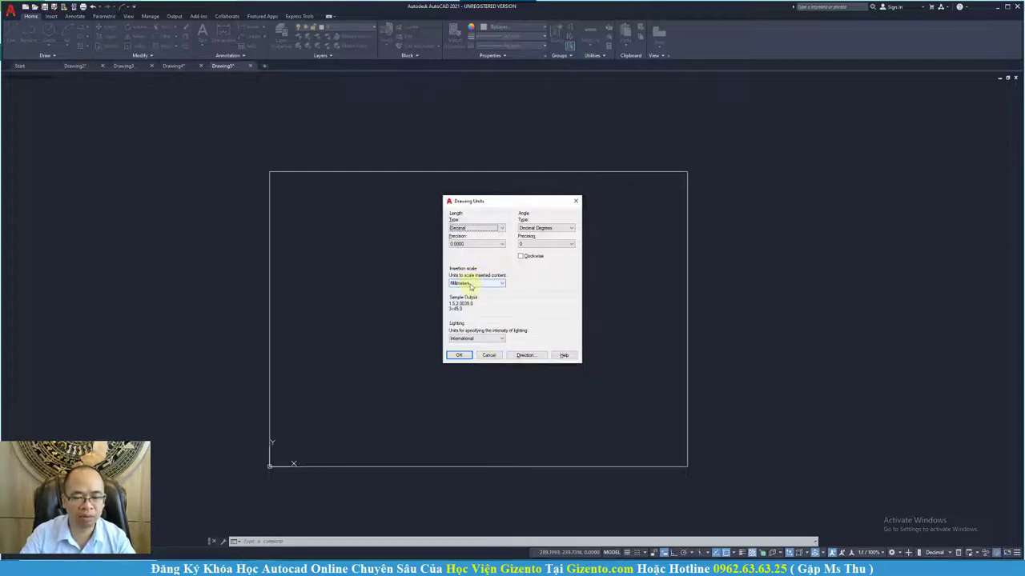
{"action": "left_click", "coordinate": [489, 355]}
Select the rectangle with a crossing window, delete it, then undo the deletion.
{"action": "middle_click_drag", "start_coordinate": [505, 441], "coordinate": [493, 413]}
{"action": "left_click", "coordinate": [456, 471]}
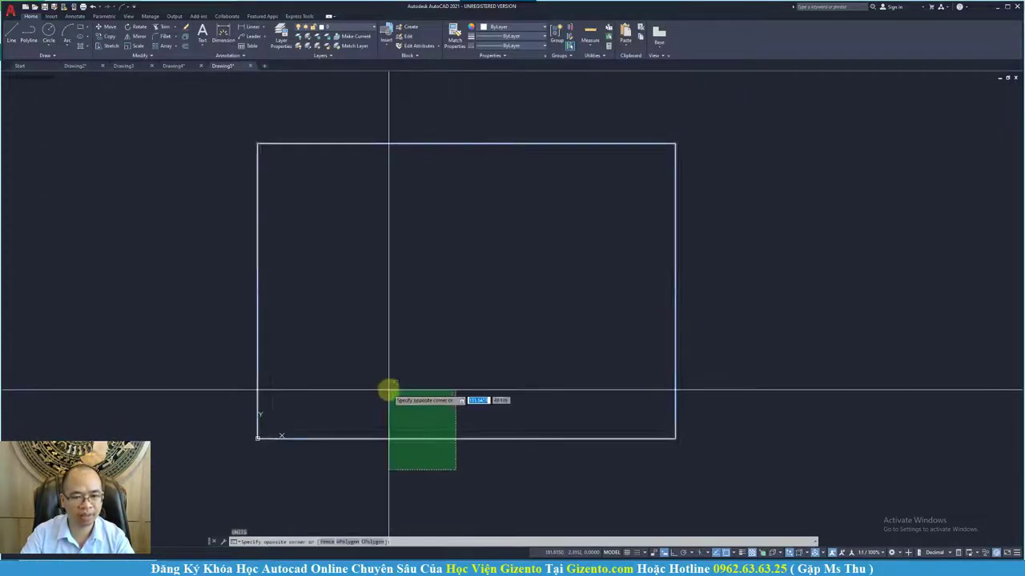
{"action": "left_click", "coordinate": [389, 392]}
{"action": "key", "text": "Delete"}
{"action": "key", "text": "ctrl+z"}
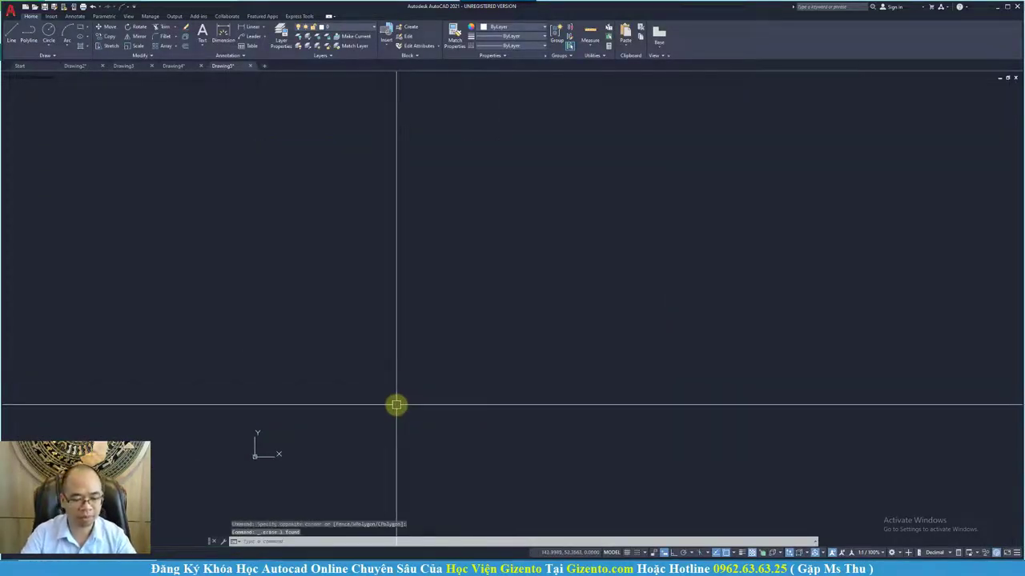
Start a new drawing using a template, then switch to the Video 3 slide.
{"action": "key", "text": "ctrl+n"}
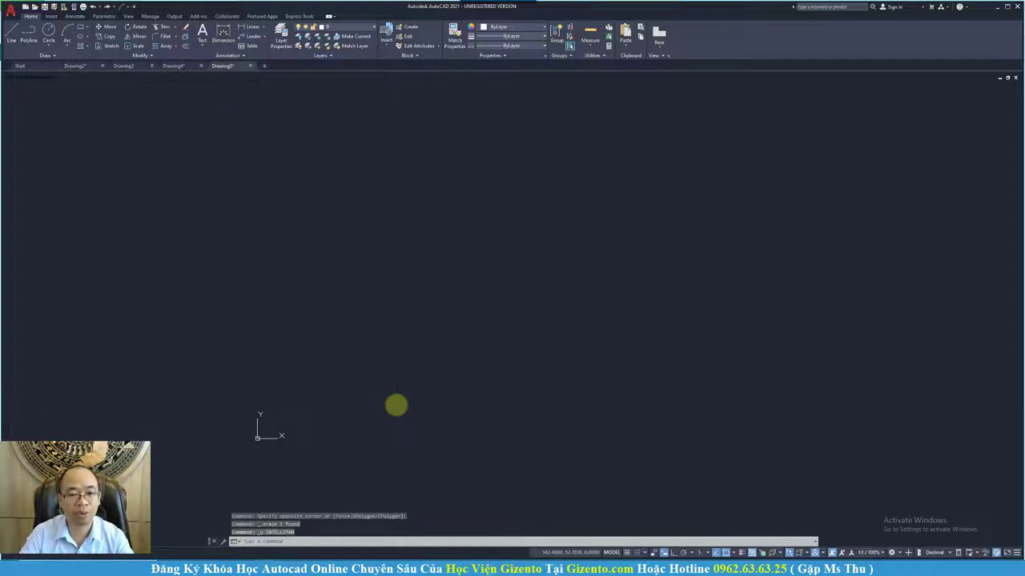
{"action": "left_click", "coordinate": [485, 254]}
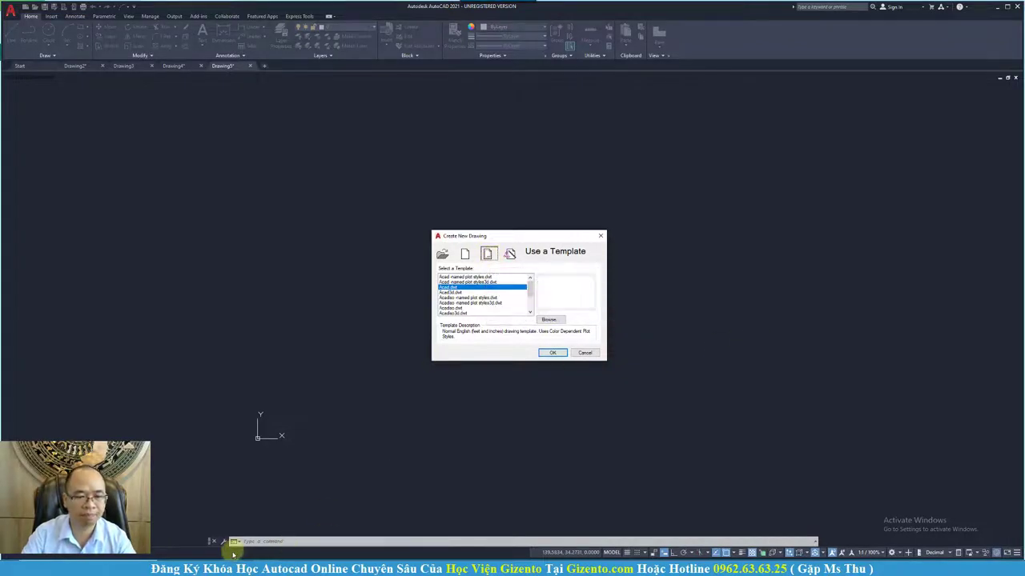
{"action": "left_click", "coordinate": [264, 525]}
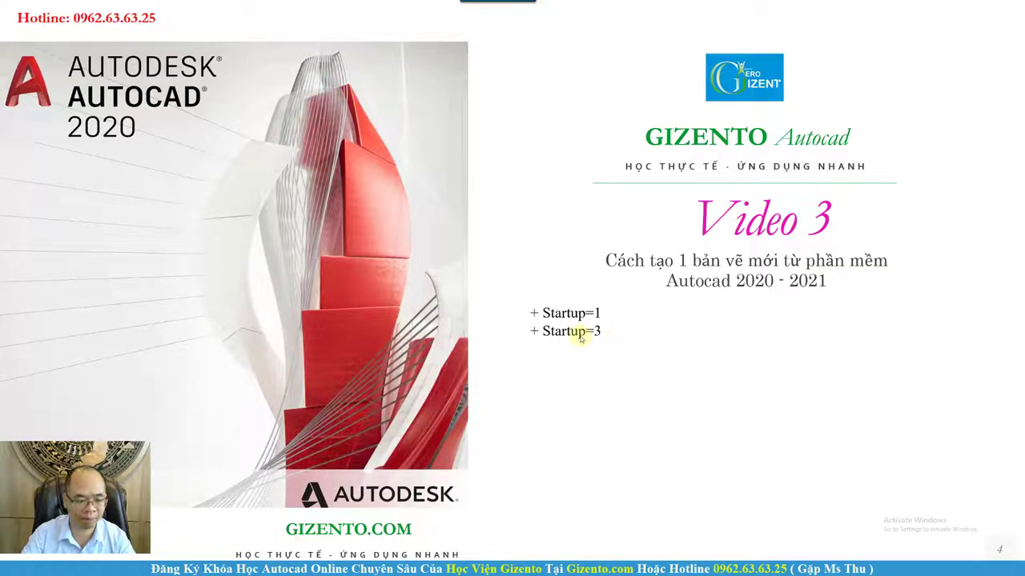
Switch from the Video 3 slide back to AutoCAD's Create New Drawing dialog with acad.dwt.
{"action": "key", "text": "super"}
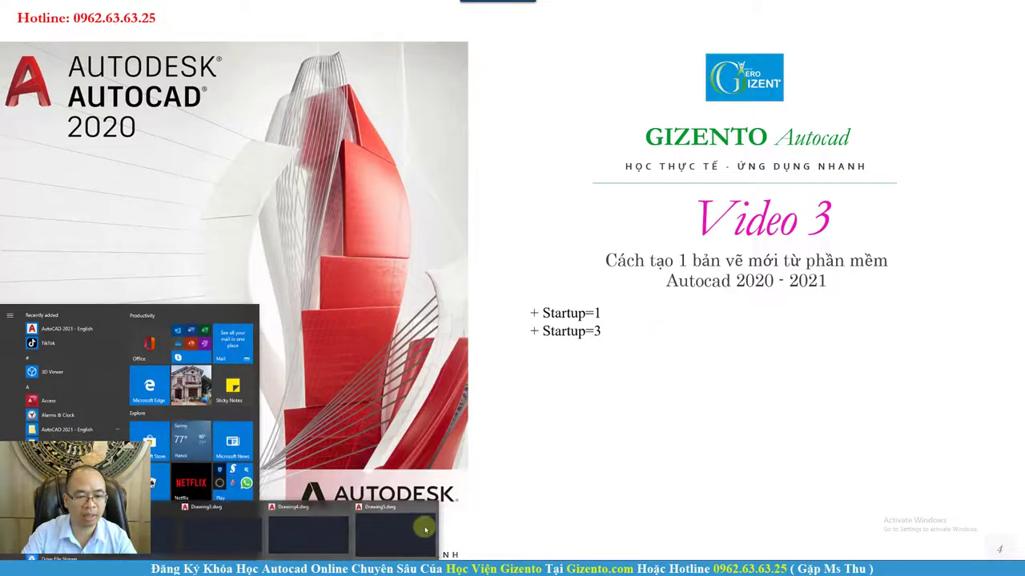
{"action": "left_click", "coordinate": [301, 546]}
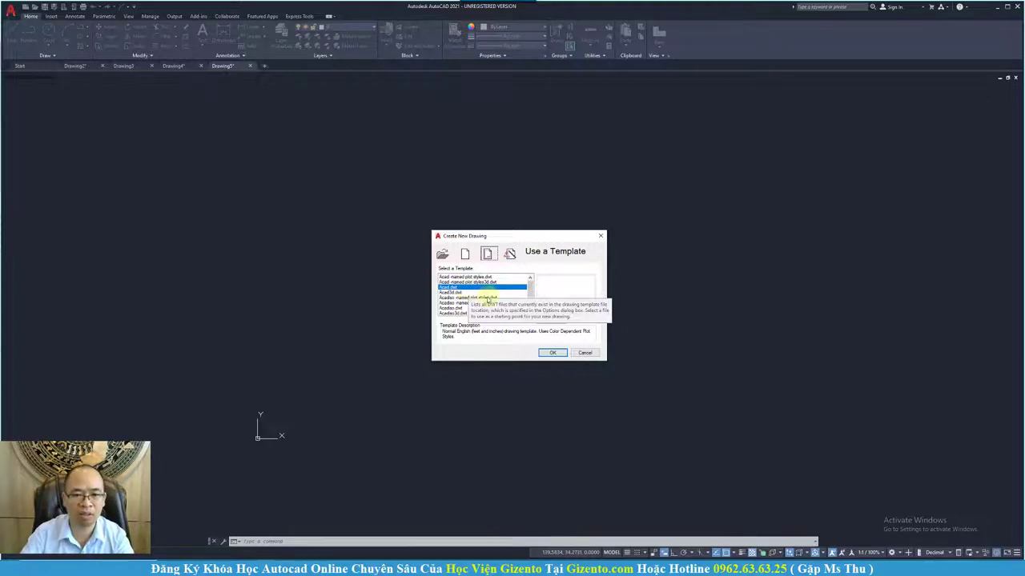
Create Drawing6 from acad.dwt, then start another drawing with the Advanced Setup wizard selected.
{"action": "left_click", "coordinate": [554, 353]}
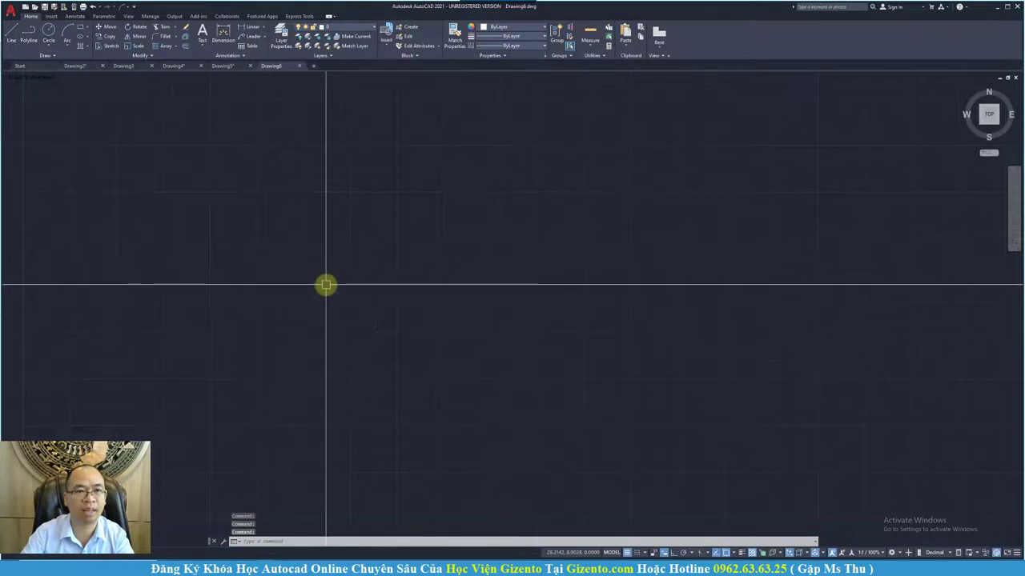
{"action": "key", "text": "ctrl+n"}
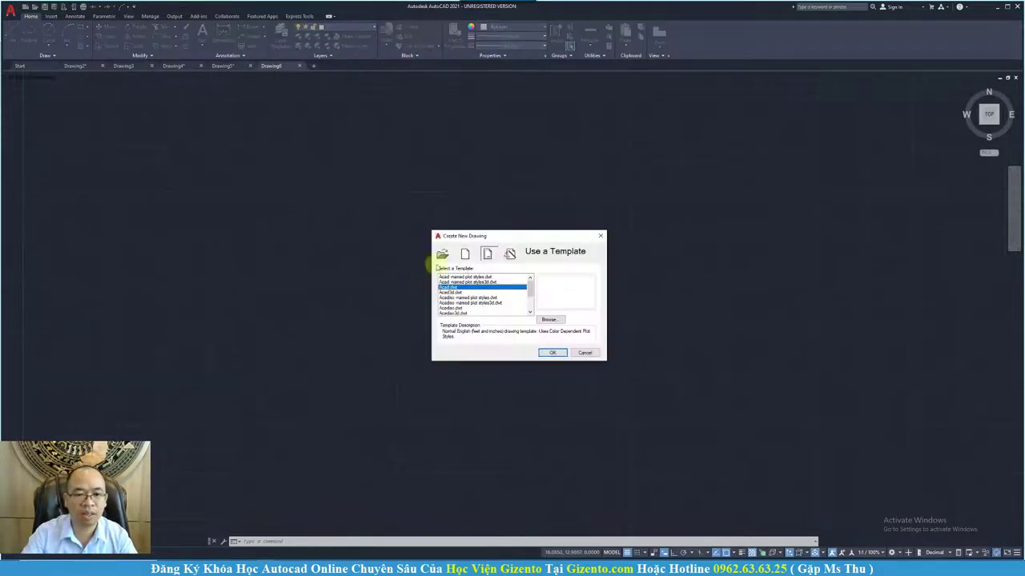
{"action": "left_click", "coordinate": [510, 254]}
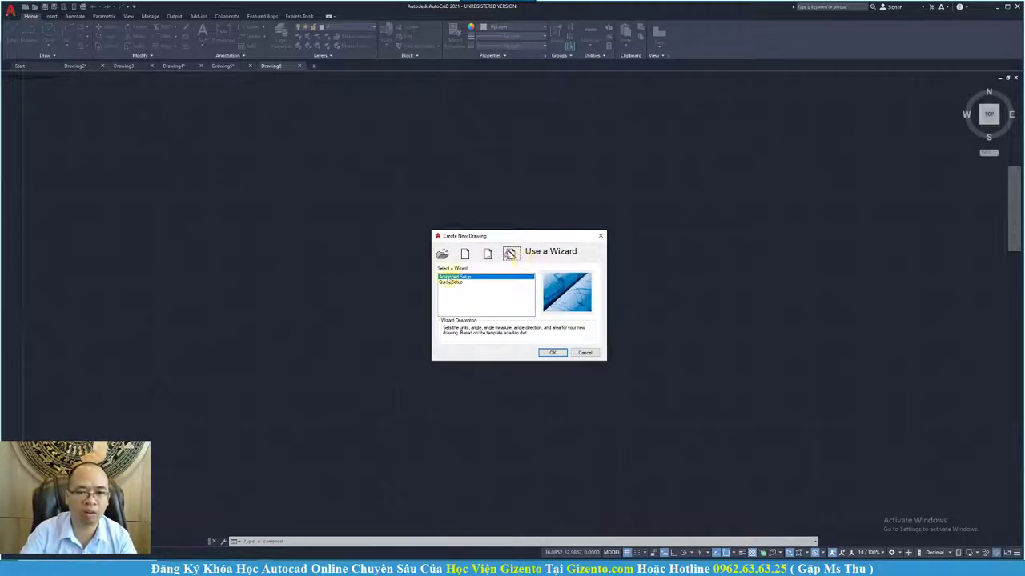
{"action": "left_click", "coordinate": [452, 283]}
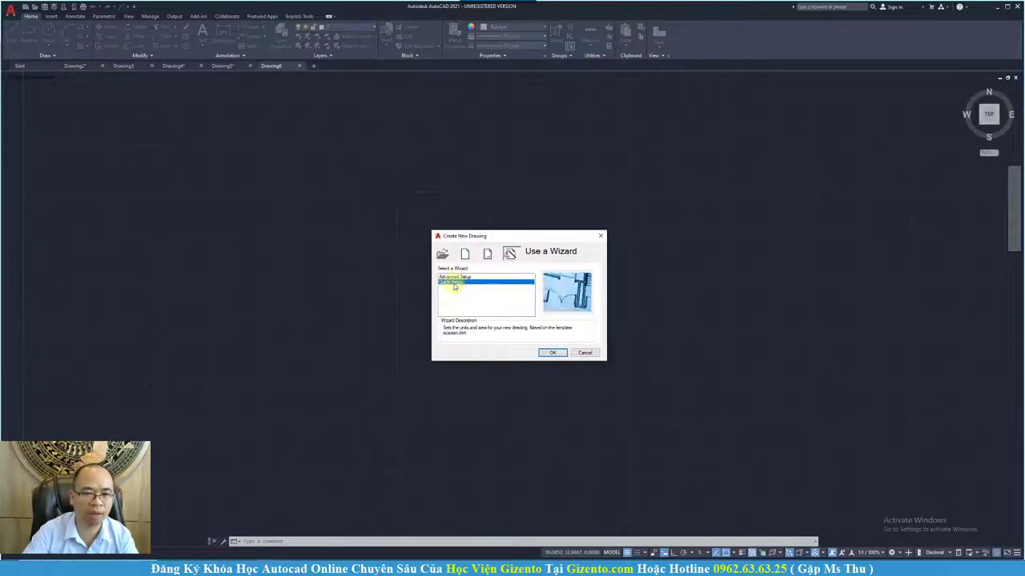
{"action": "left_click", "coordinate": [452, 277]}
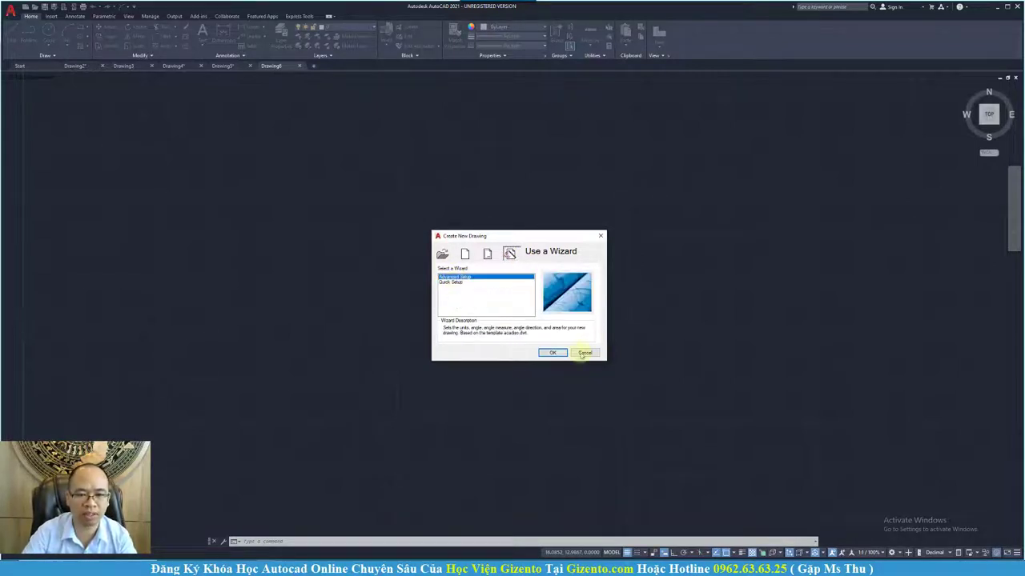
Launch Advanced Setup, compare unit formats, and settle on Decimal units with 0 precision.
{"action": "left_click", "coordinate": [552, 354]}
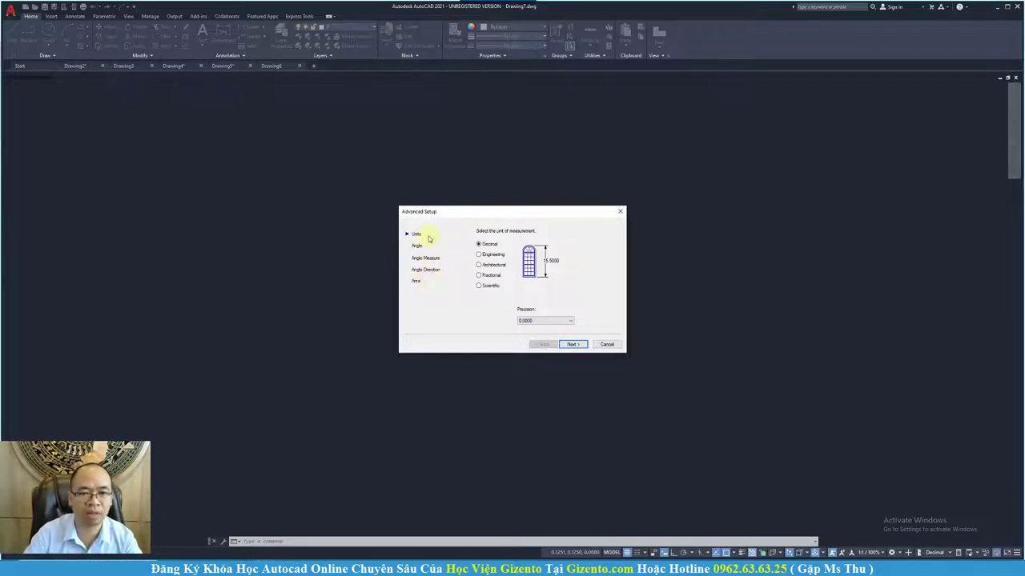
{"action": "left_click", "coordinate": [497, 256]}
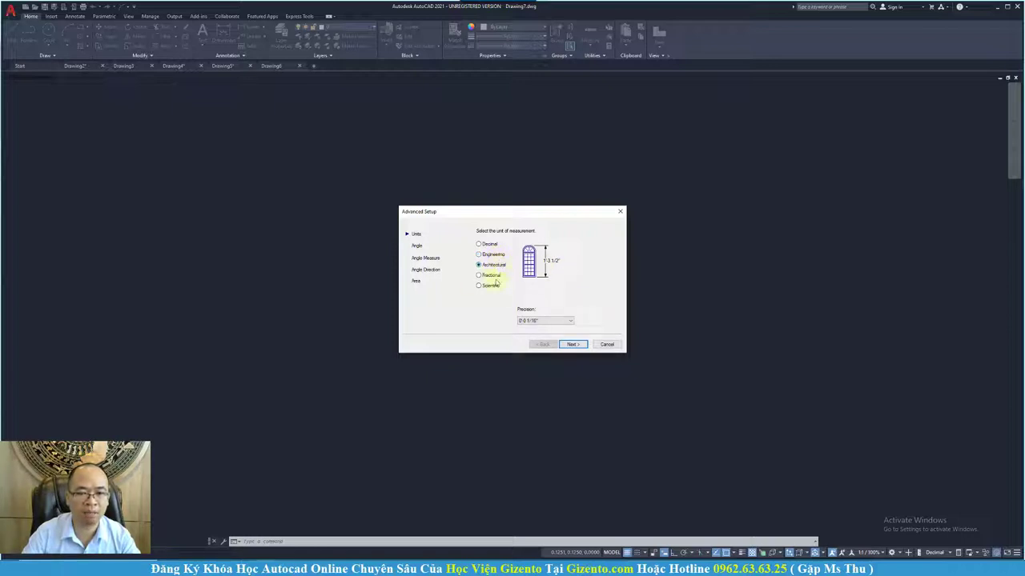
{"action": "left_click", "coordinate": [490, 286]}
{"action": "left_click", "coordinate": [492, 275]}
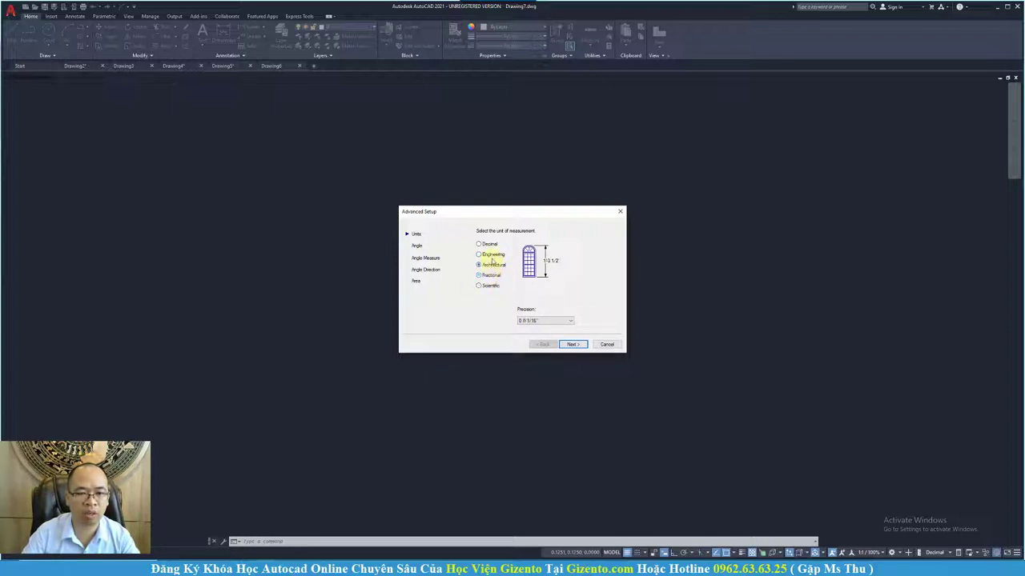
{"action": "left_click", "coordinate": [489, 245]}
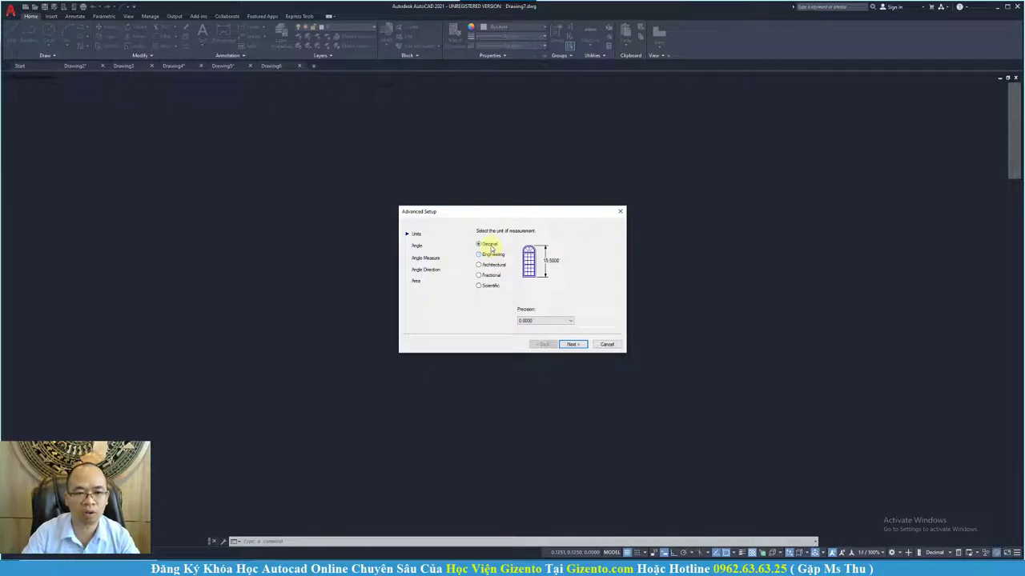
{"action": "left_click", "coordinate": [528, 321]}
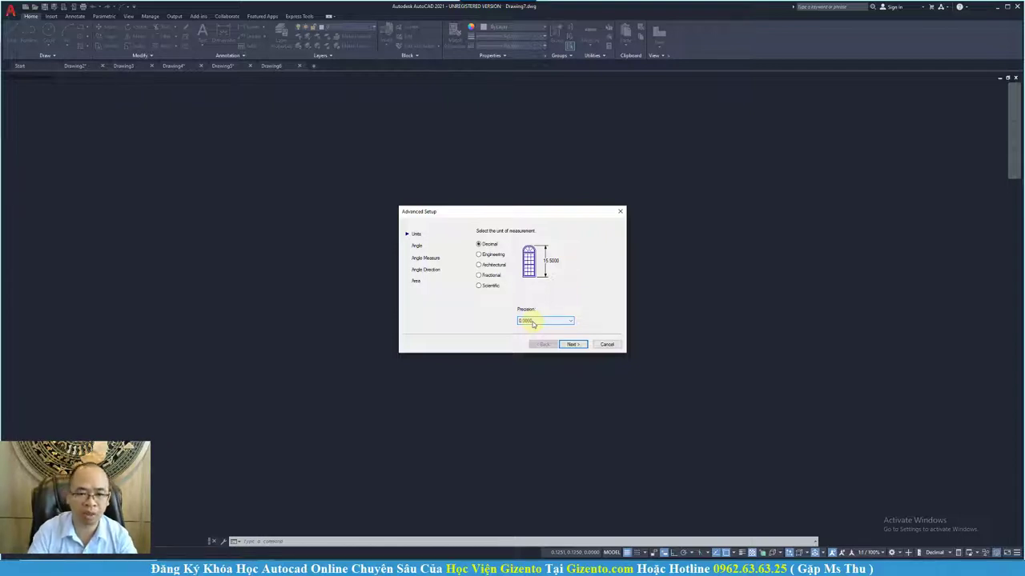
{"action": "left_click", "coordinate": [533, 321]}
{"action": "left_click", "coordinate": [523, 328]}
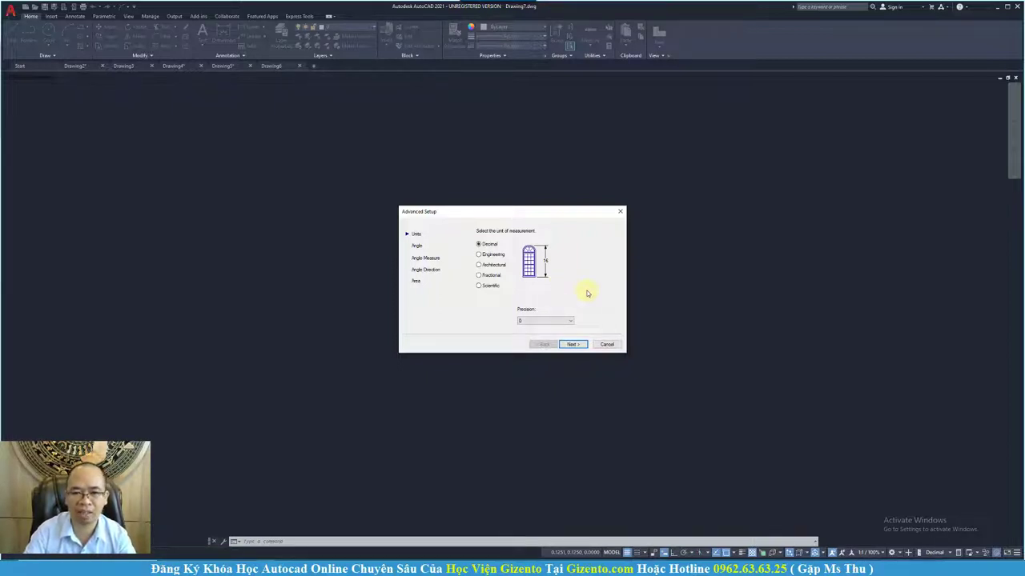
{"action": "left_click", "coordinate": [575, 344]}
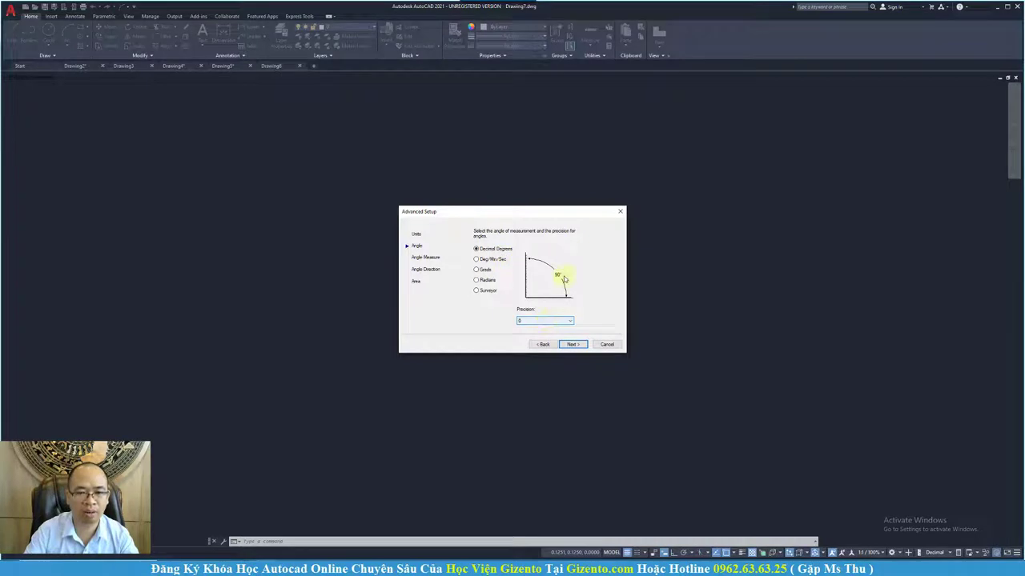
Keep Decimal Degrees with angle precision 0 and advance to the angle base page.
{"action": "left_click", "coordinate": [538, 323]}
{"action": "left_click", "coordinate": [531, 331]}
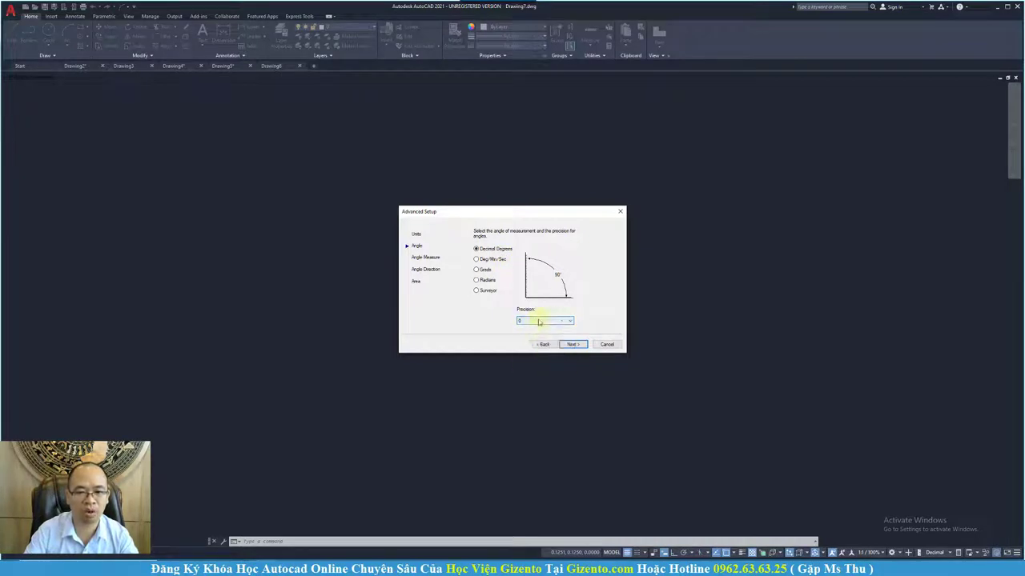
{"action": "left_click", "coordinate": [570, 345]}
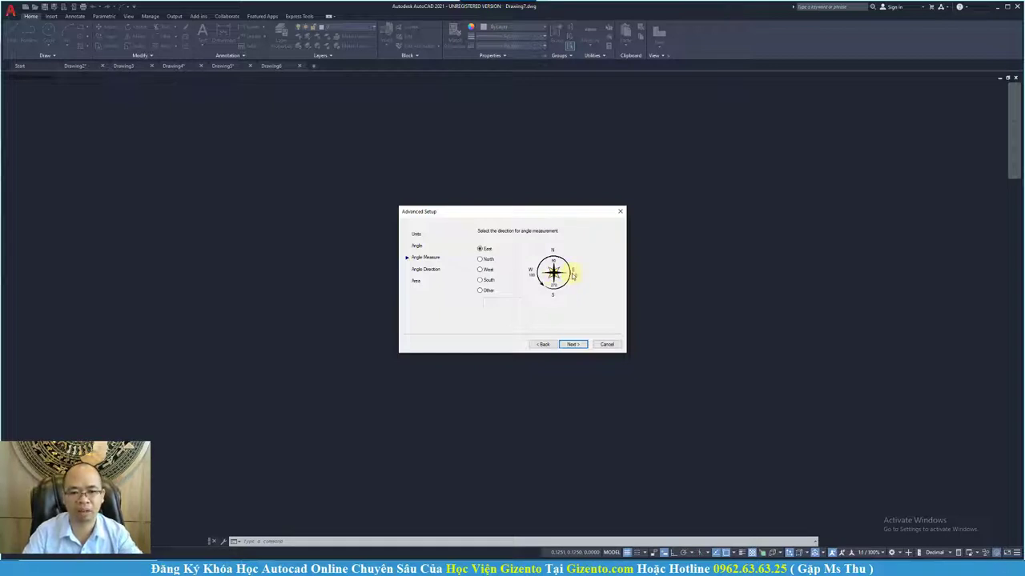
Accept East as the angle base direction and continue to Angle Direction.
{"action": "left_click", "coordinate": [573, 345]}
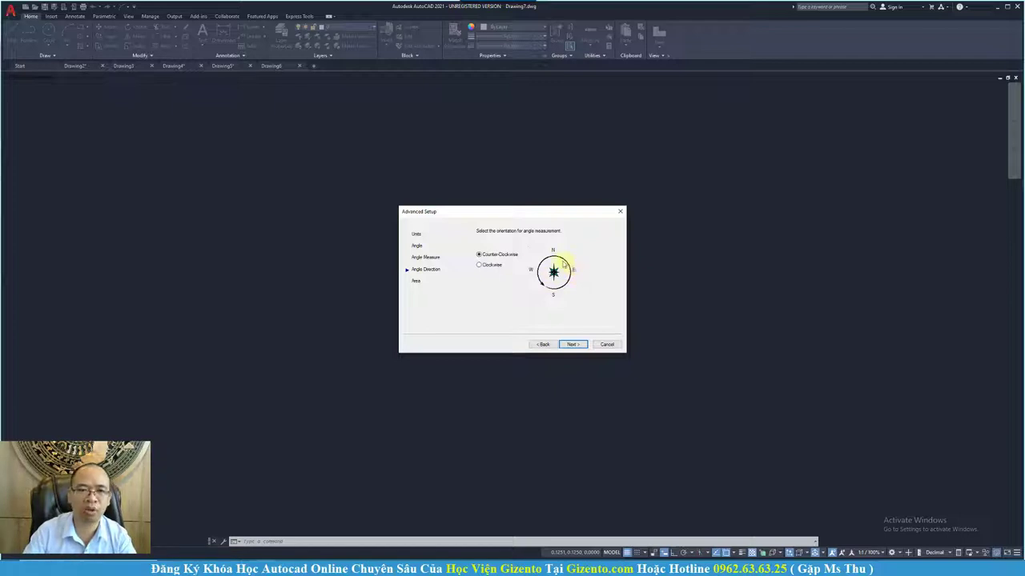
Try Clockwise, then keep angles Counter-Clockwise and advance to the 420 by 297 Area page.
{"action": "left_click", "coordinate": [485, 265]}
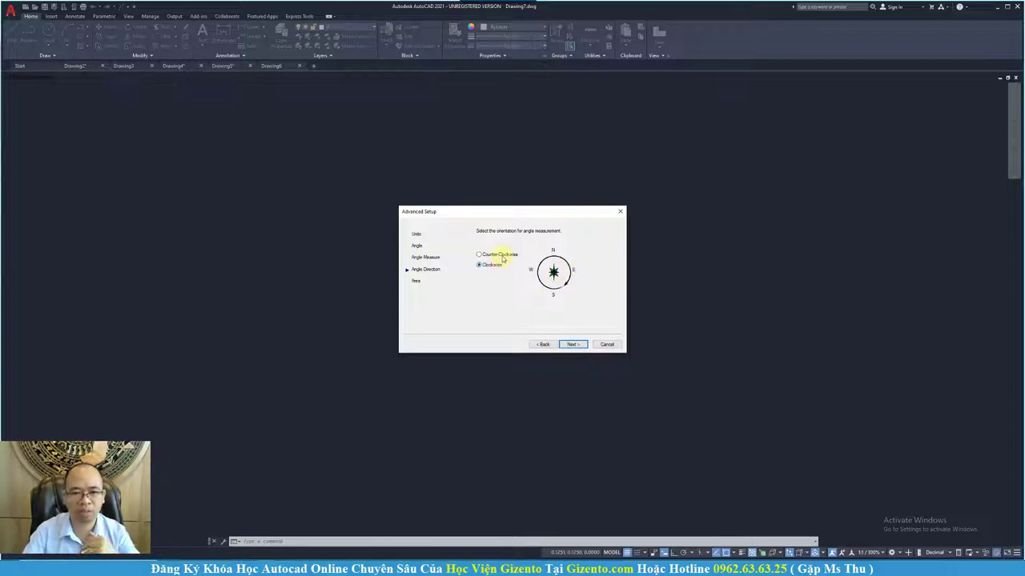
{"action": "left_click", "coordinate": [501, 256]}
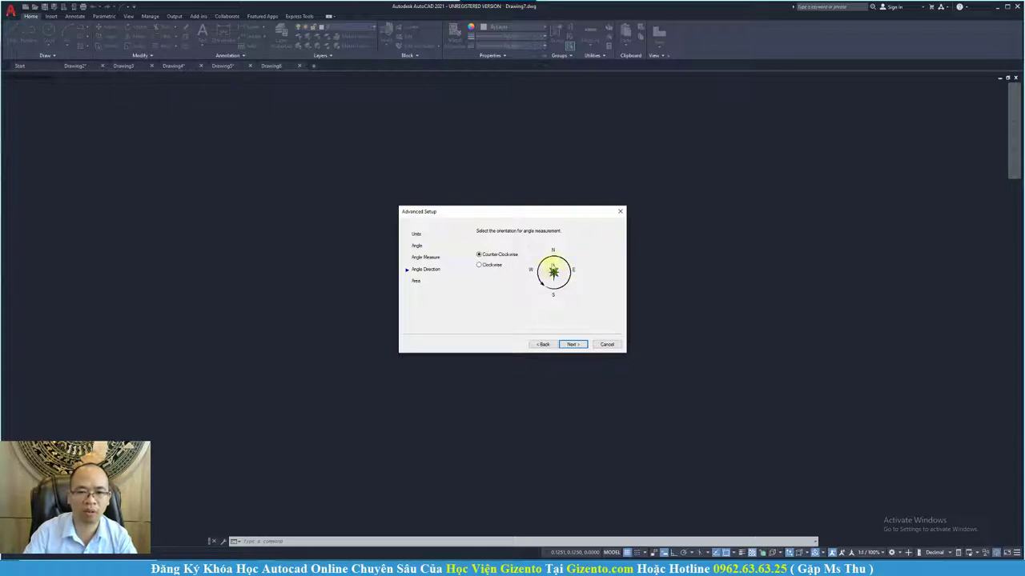
{"action": "left_click", "coordinate": [572, 344]}
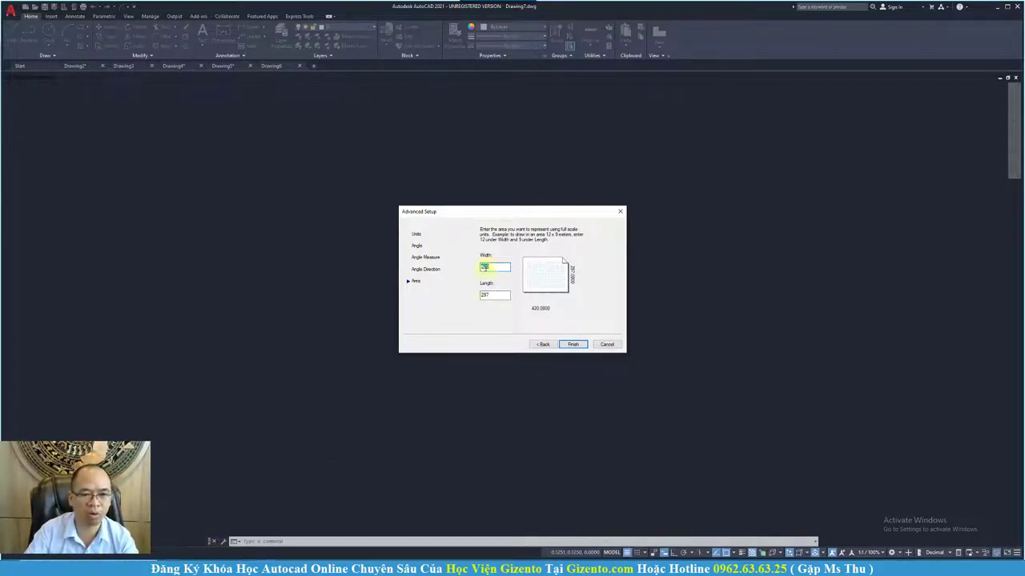
{"action": "left_click", "coordinate": [134, 551]}
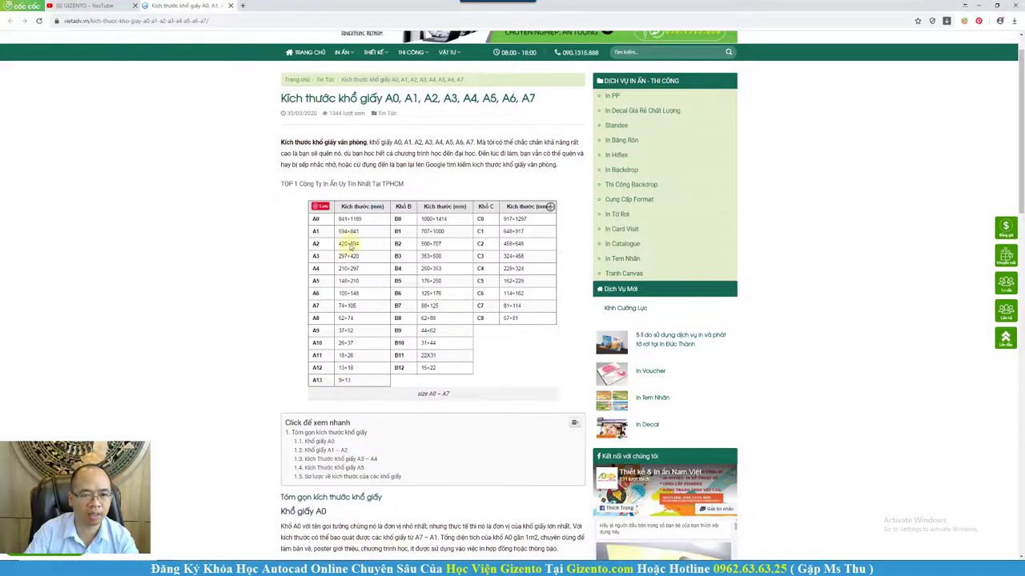
{"action": "mouse_move", "coordinate": [343, 220]}
{"action": "left_mouse_down"}
{"action": "mouse_move", "coordinate": [365, 278]}
{"action": "mouse_move", "coordinate": [345, 232]}
{"action": "left_mouse_up"}
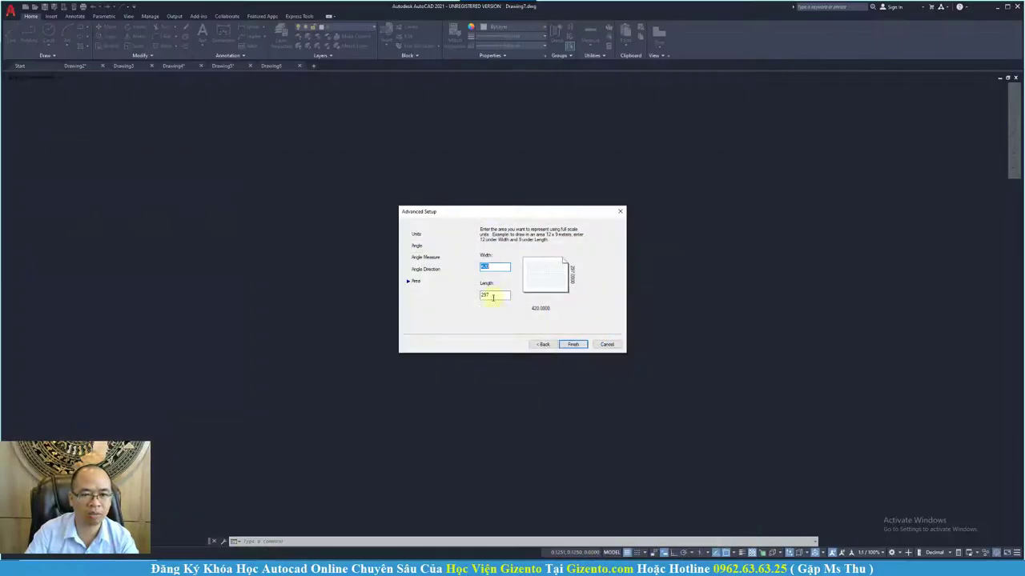
Confirm the 420 width and 297 length and finish the wizard to create Drawing7.
{"action": "double_click", "coordinate": [494, 266]}
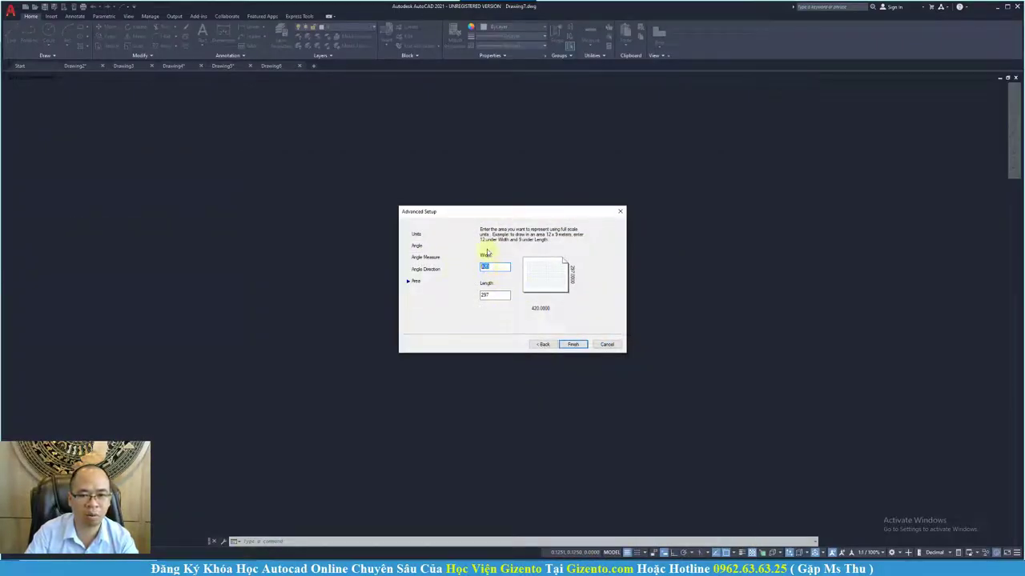
{"action": "double_click", "coordinate": [494, 295]}
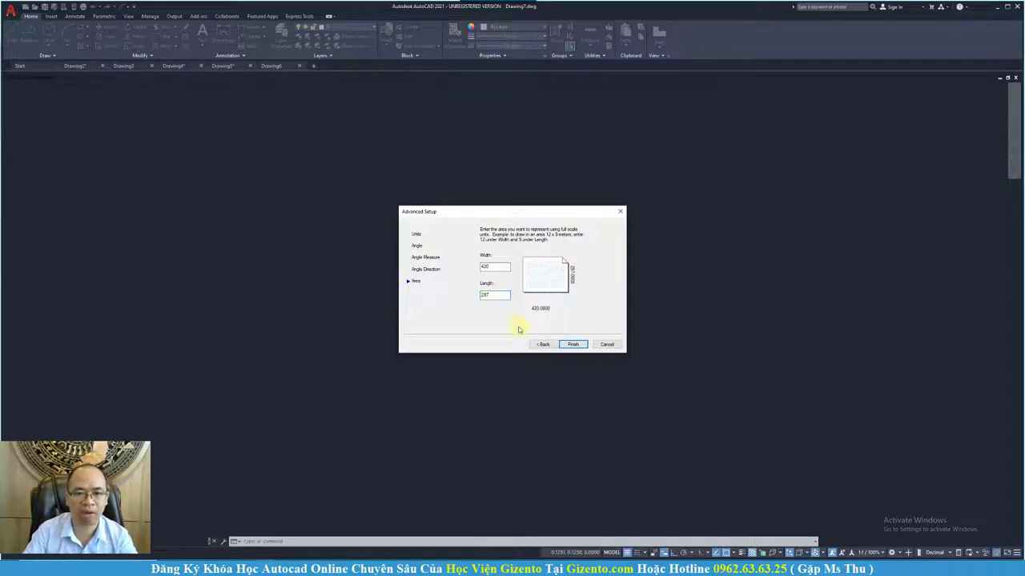
{"action": "left_click", "coordinate": [573, 344]}
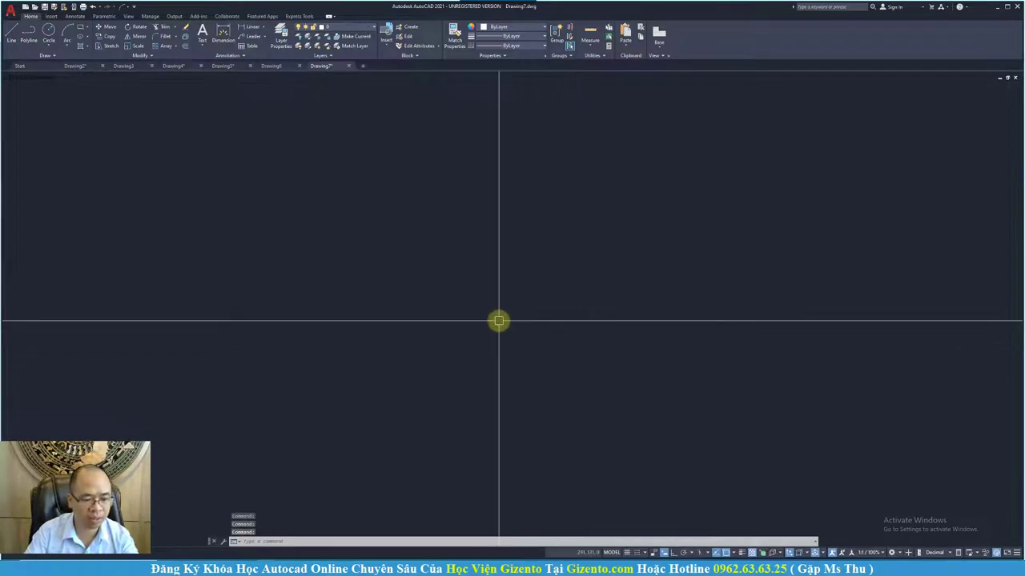
{"action": "type", "text": "REC"}
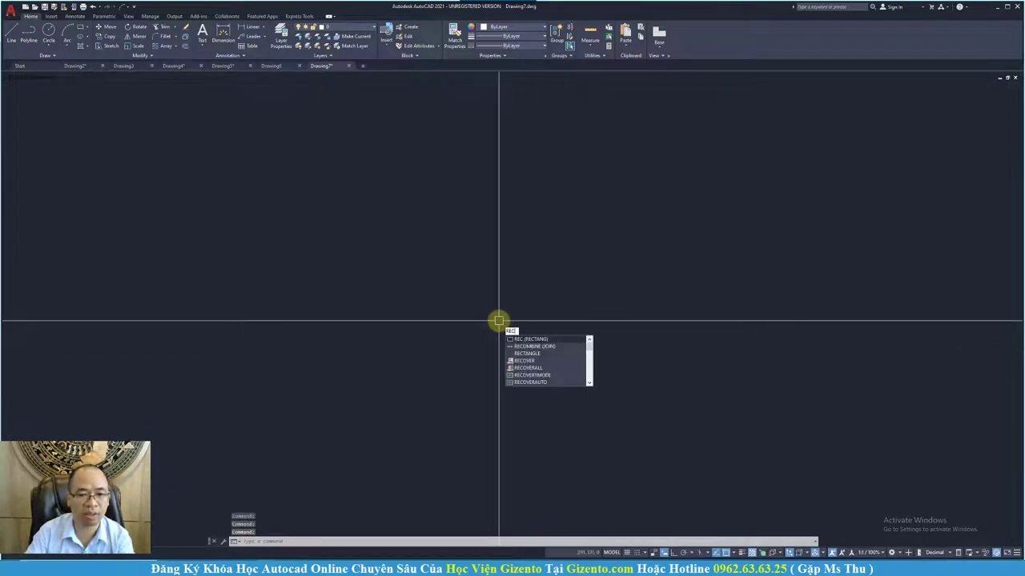
{"action": "key", "text": "Return"}
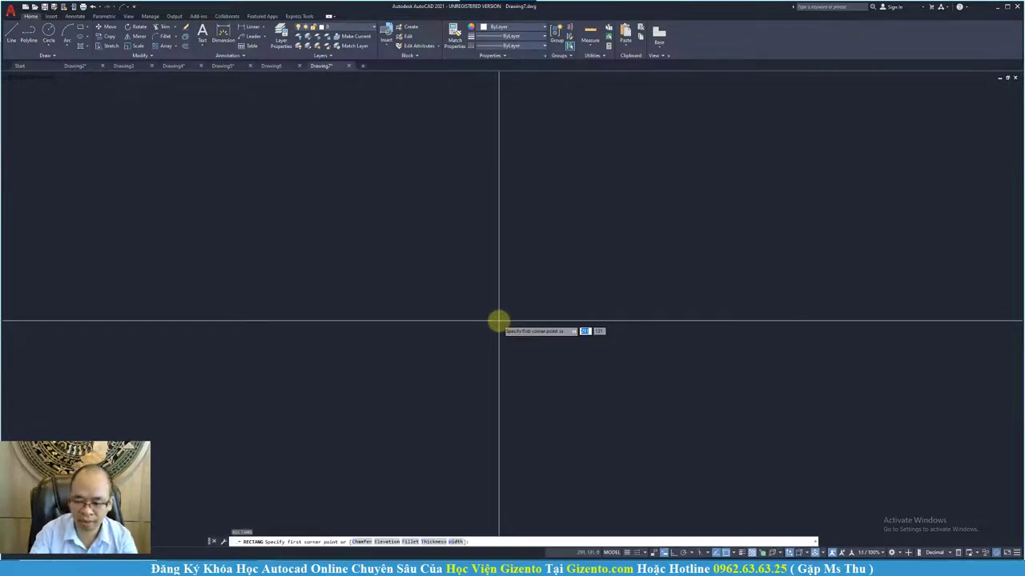
{"action": "type", "text": "0,0"}
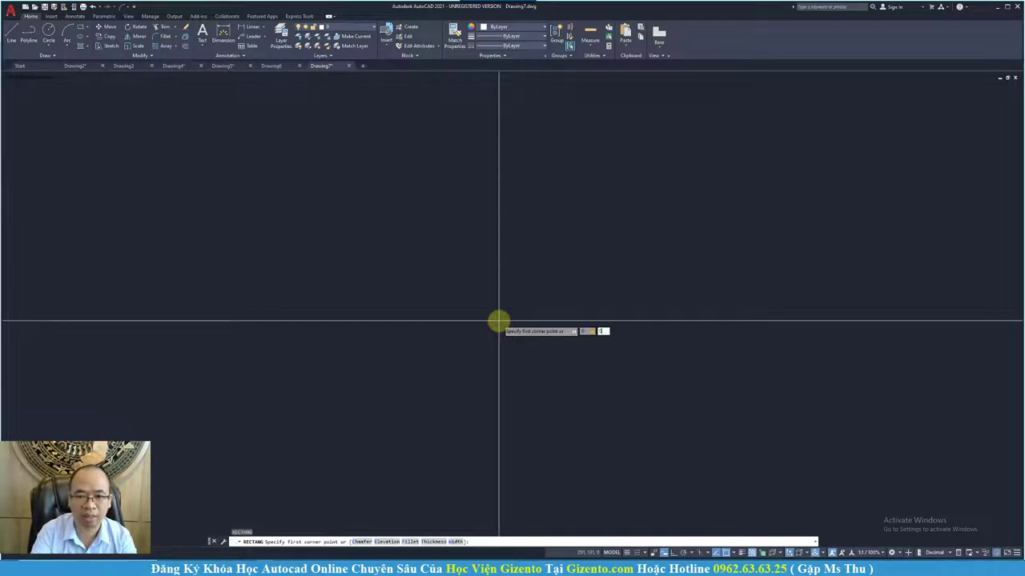
{"action": "key", "text": "Return"}
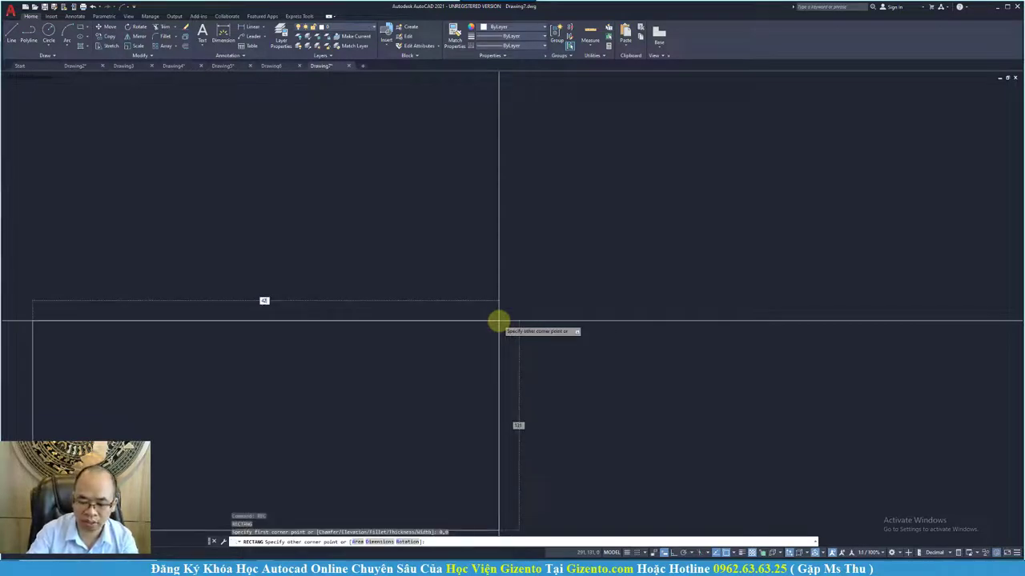
{"action": "type", "text": "@420,297"}
{"action": "key", "text": "Return"}
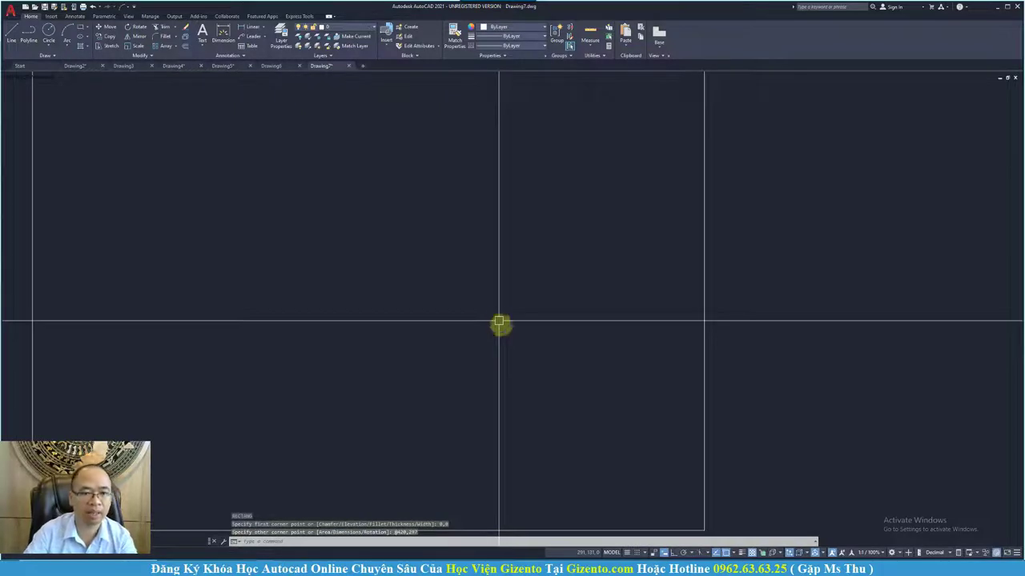
{"action": "scroll", "coordinate": [498, 323], "scroll_direction": "down", "scroll_amount": 5}
{"action": "scroll", "coordinate": [508, 311], "scroll_direction": "up", "scroll_amount": 2}
{"action": "type", "text": "z"}
{"action": "key", "text": "Return"}
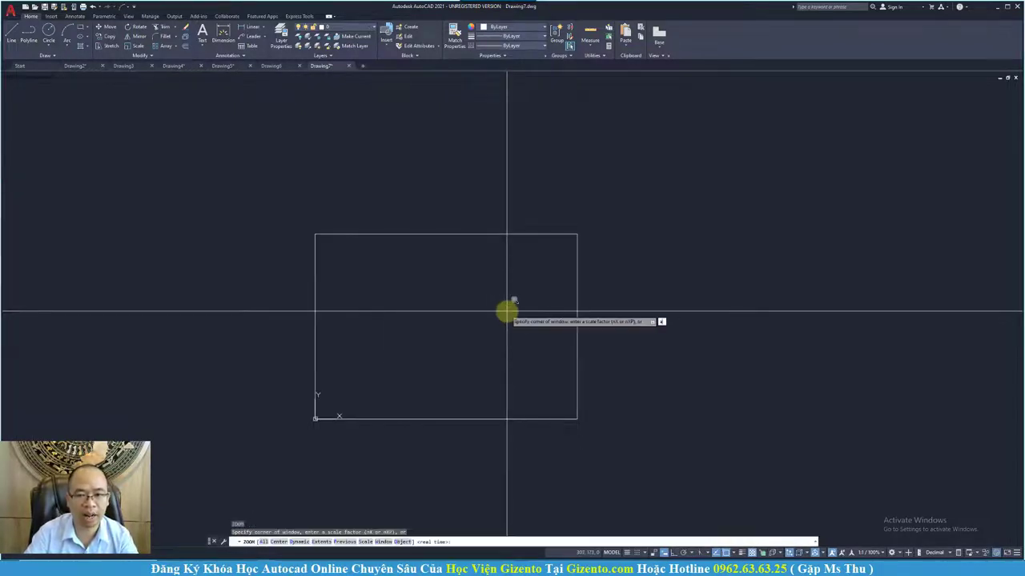
{"action": "type", "text": "e"}
{"action": "key", "text": "Return"}
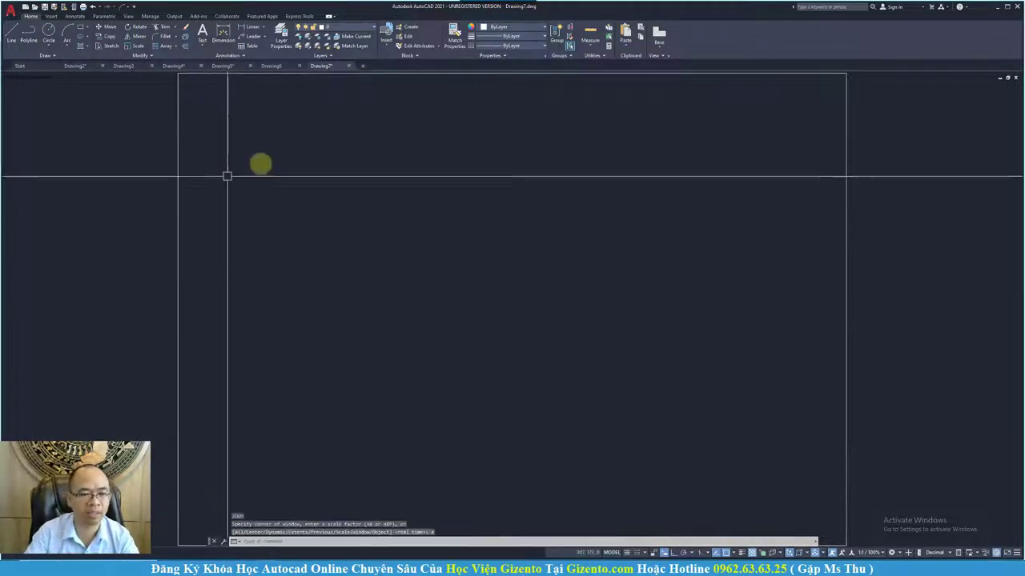
Select and erase the rectangle, then start a new drawing.
{"action": "scroll", "coordinate": [494, 277], "scroll_direction": "down", "scroll_amount": 2}
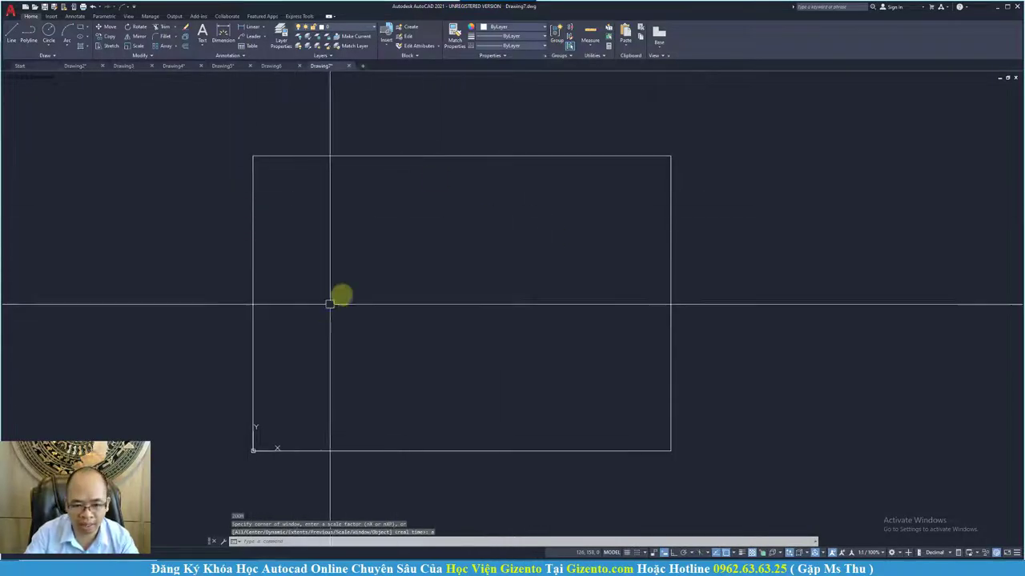
{"action": "mouse_move", "coordinate": [421, 277]}
{"action": "middle_mouse_down"}
{"action": "mouse_move", "coordinate": [418, 310]}
{"action": "mouse_move", "coordinate": [407, 247]}
{"action": "mouse_move", "coordinate": [425, 279]}
{"action": "mouse_move", "coordinate": [432, 270]}
{"action": "mouse_move", "coordinate": [411, 277]}
{"action": "middle_mouse_up"}
{"action": "left_click", "coordinate": [433, 455]}
{"action": "left_click", "coordinate": [399, 426]}
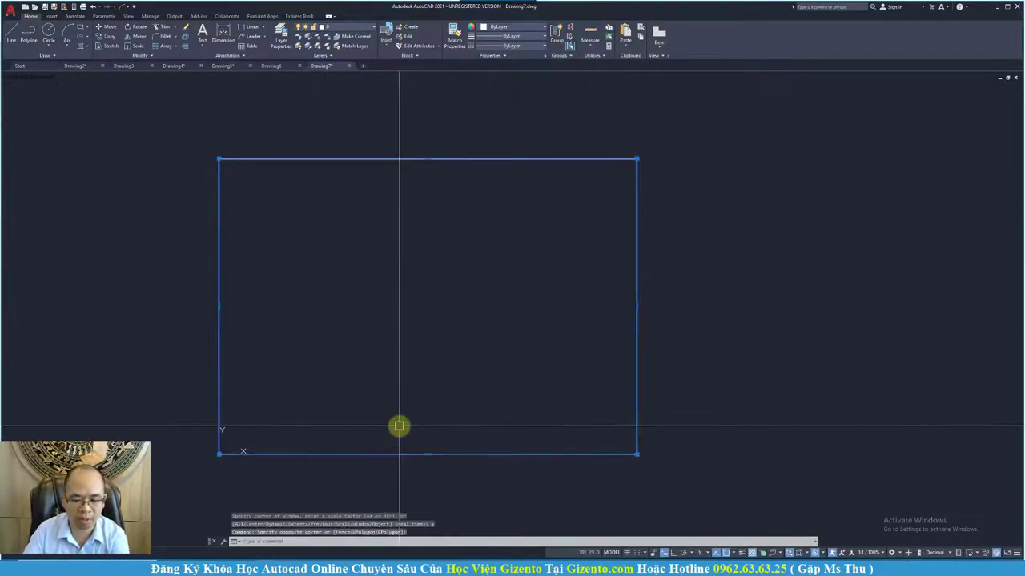
{"action": "key", "text": "Delete"}
{"action": "key", "text": "ctrl+n"}
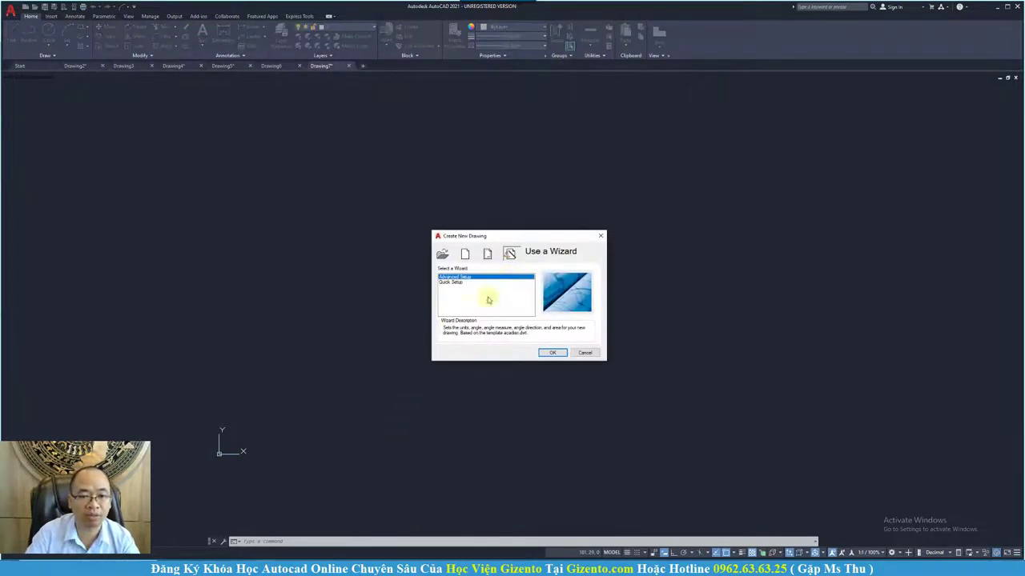
Run Quick Setup with Decimal units and a 420 × 297 area to create Drawing8.
{"action": "left_click", "coordinate": [453, 282]}
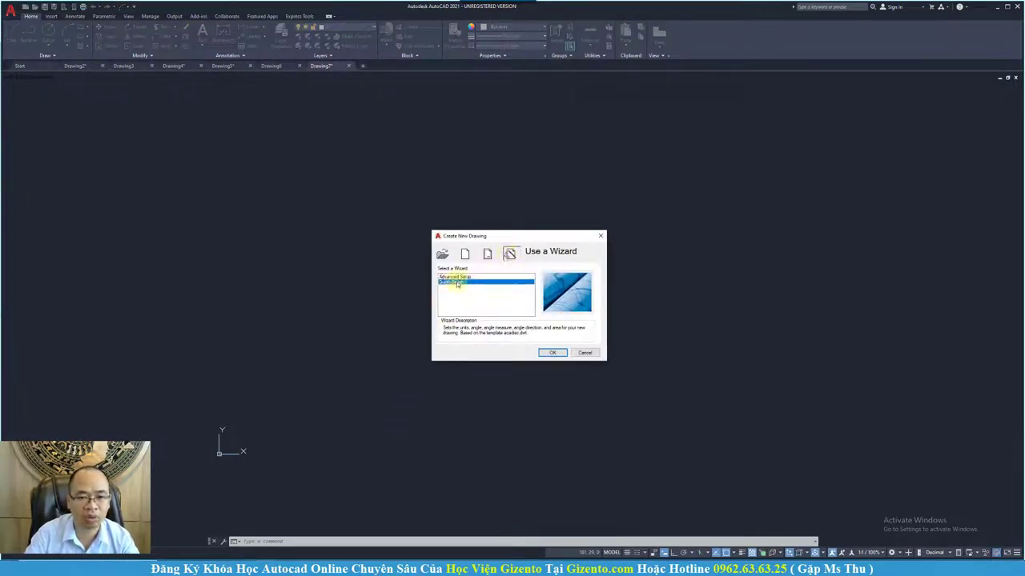
{"action": "left_click", "coordinate": [552, 353]}
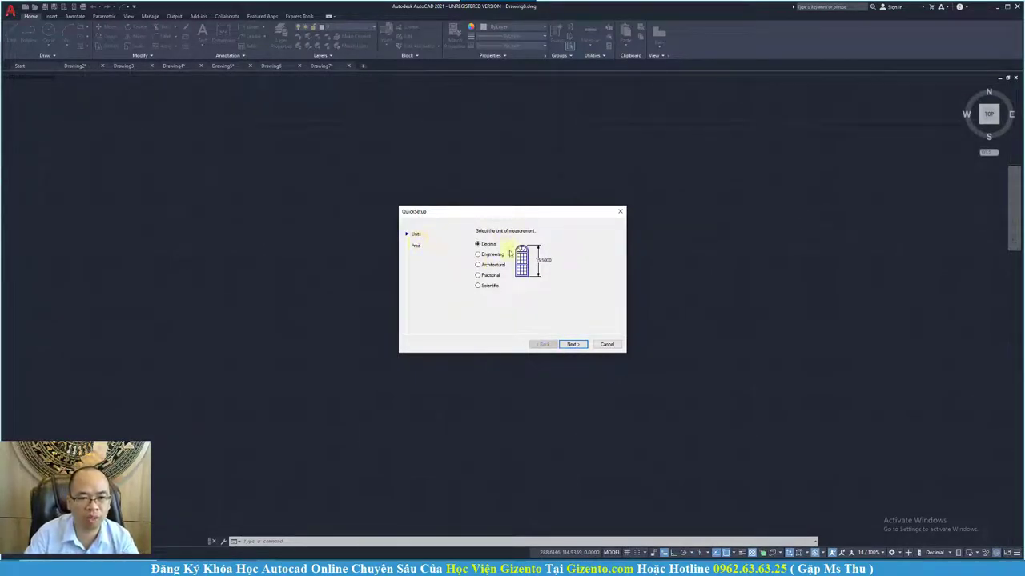
{"action": "left_click", "coordinate": [571, 344]}
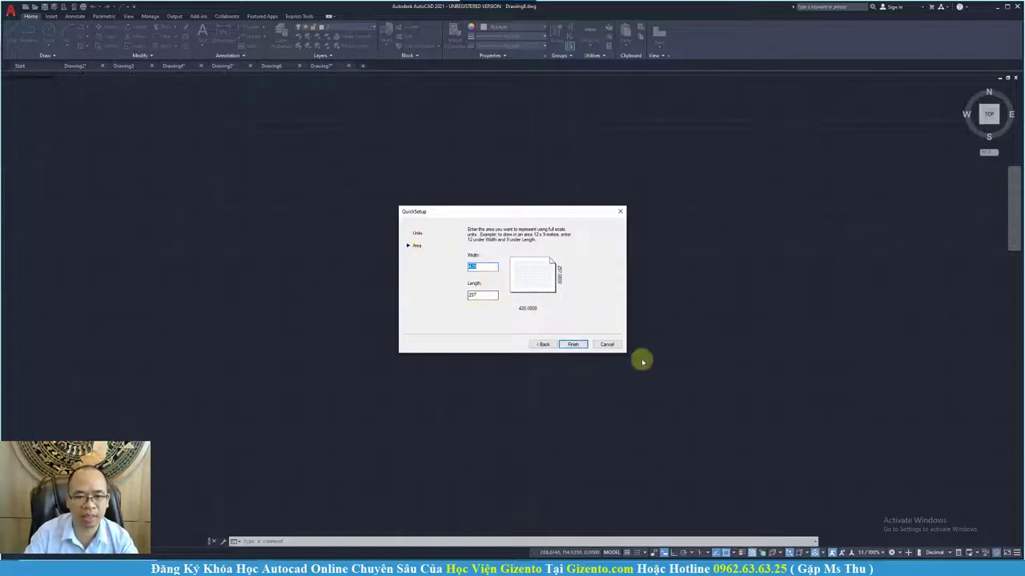
{"action": "left_click", "coordinate": [607, 345]}
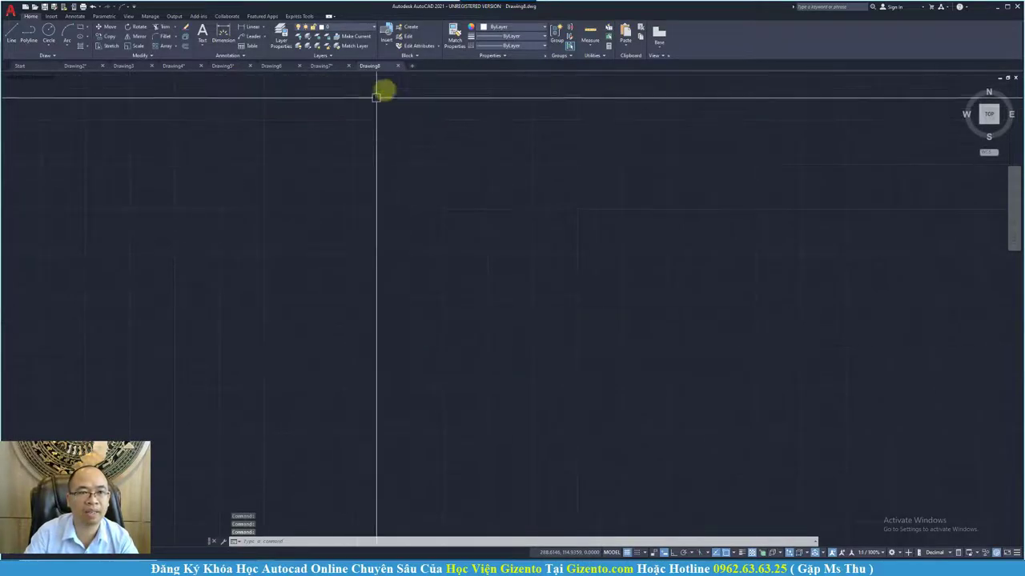
Close Drawing8 and start Advanced Setup with Decimal units at precision 0.
{"action": "left_click", "coordinate": [398, 65]}
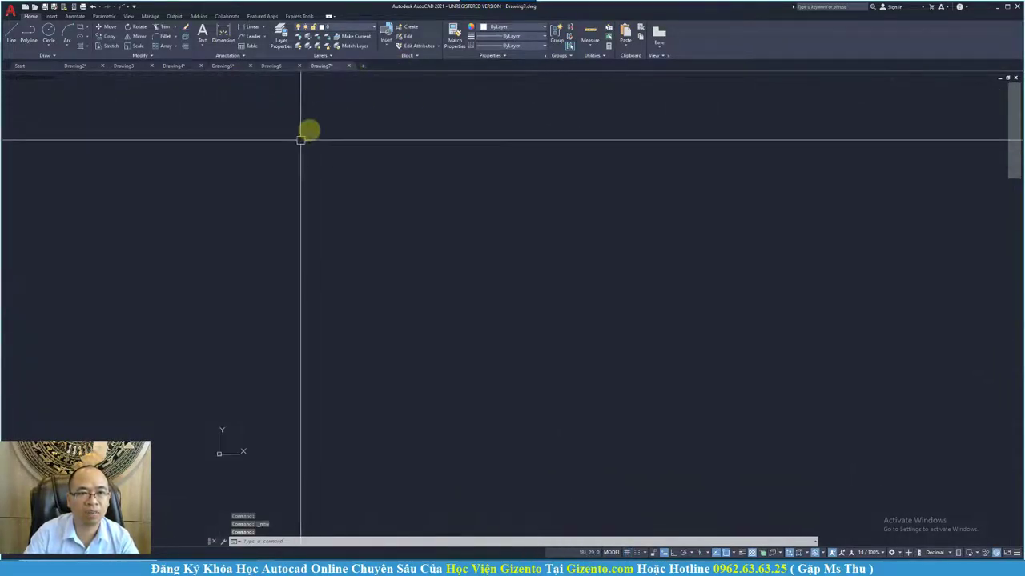
{"action": "key", "text": "ctrl+n"}
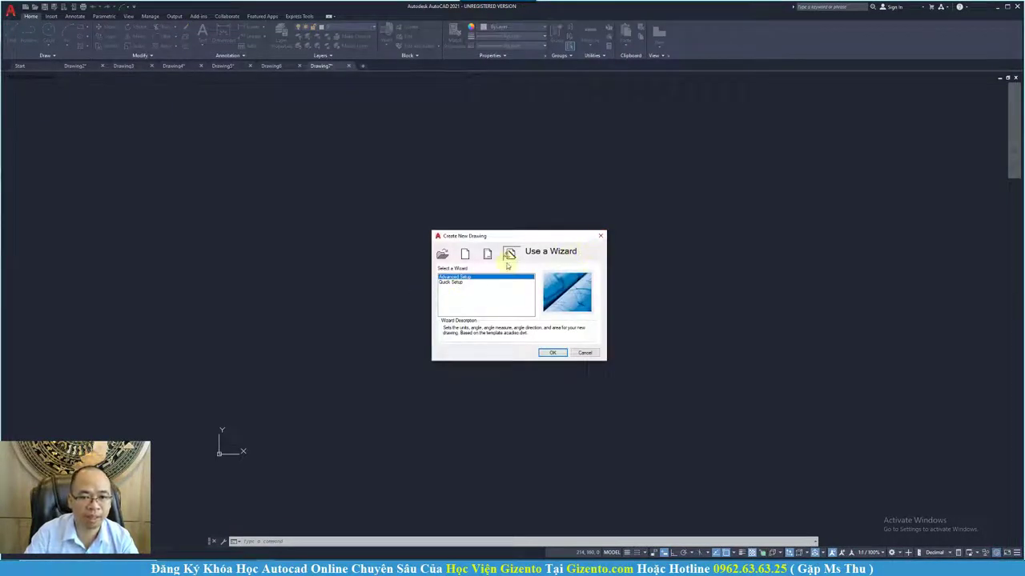
{"action": "left_click", "coordinate": [544, 353]}
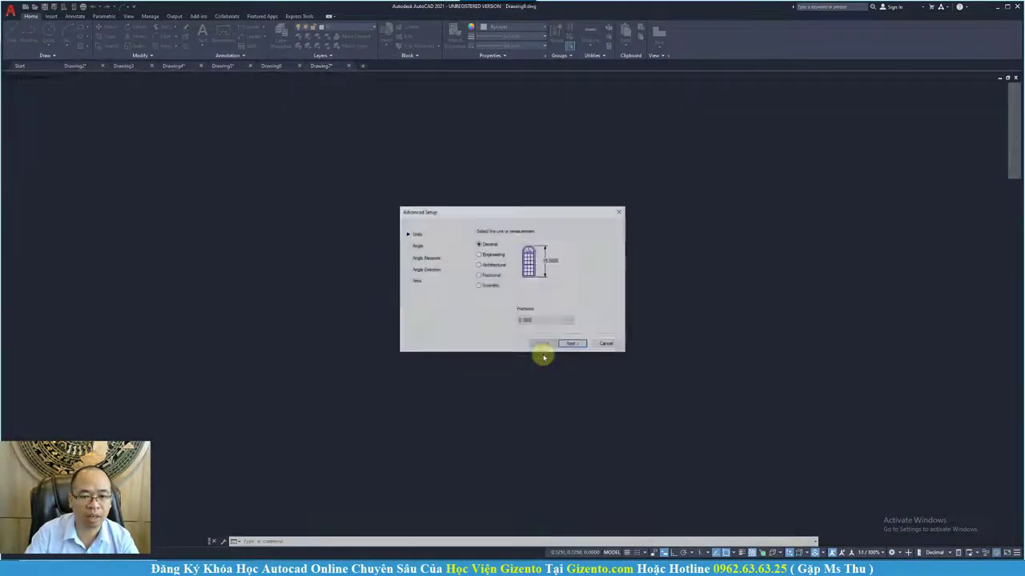
{"action": "left_click", "coordinate": [550, 321]}
{"action": "left_click", "coordinate": [530, 328]}
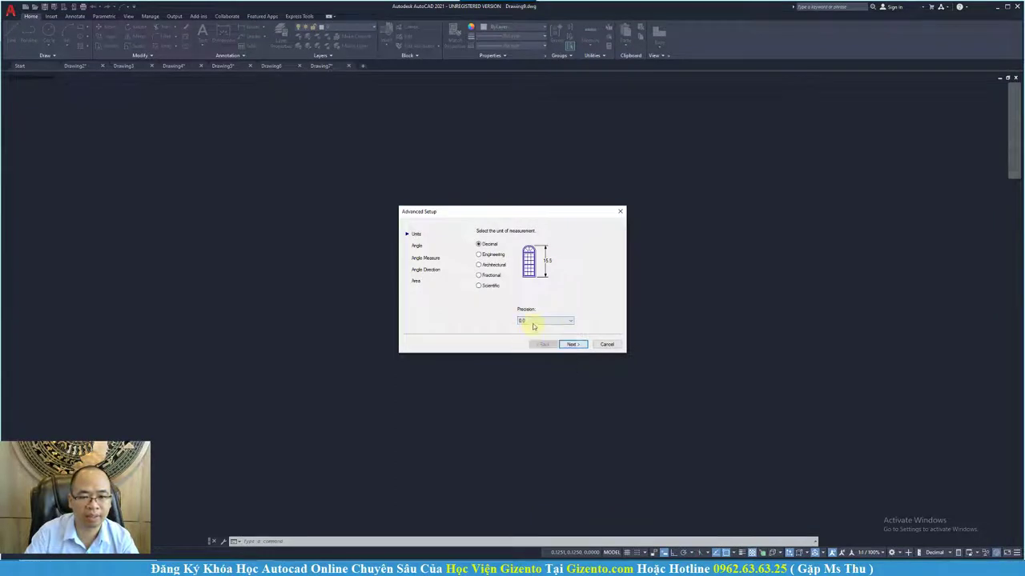
{"action": "left_click", "coordinate": [544, 321]}
{"action": "left_click", "coordinate": [528, 329]}
Step through the angle pages to the 420 by 297 area and finish creating Drawing9.
{"action": "left_click", "coordinate": [572, 345]}
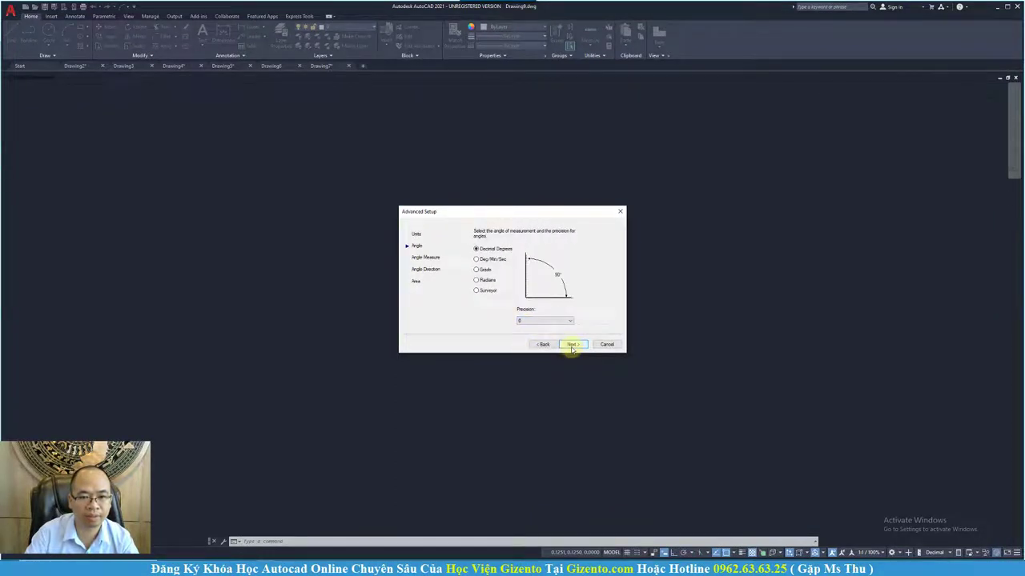
{"action": "left_click", "coordinate": [571, 345]}
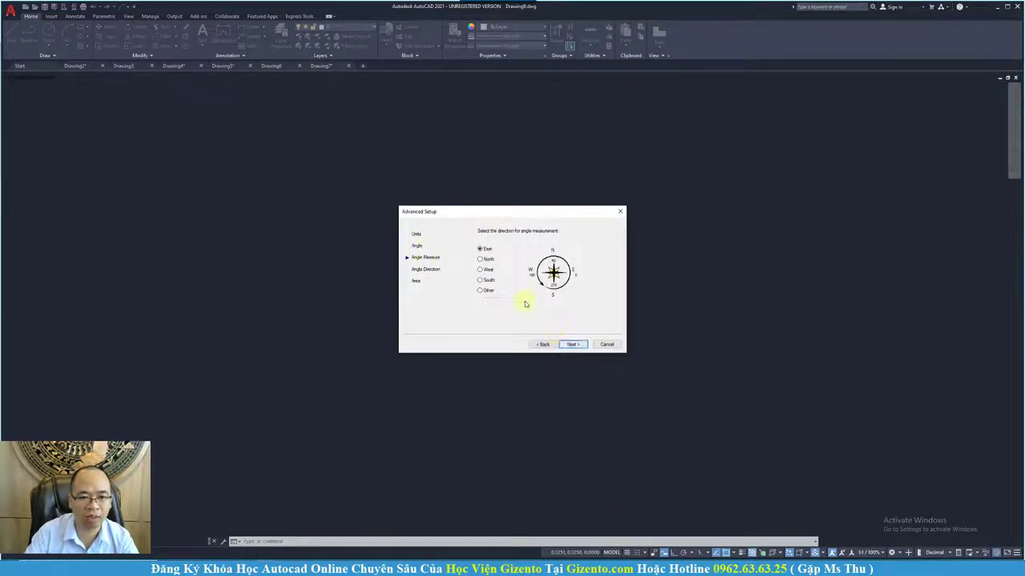
{"action": "left_click", "coordinate": [543, 345]}
{"action": "left_click", "coordinate": [571, 346]}
{"action": "left_click", "coordinate": [571, 345]}
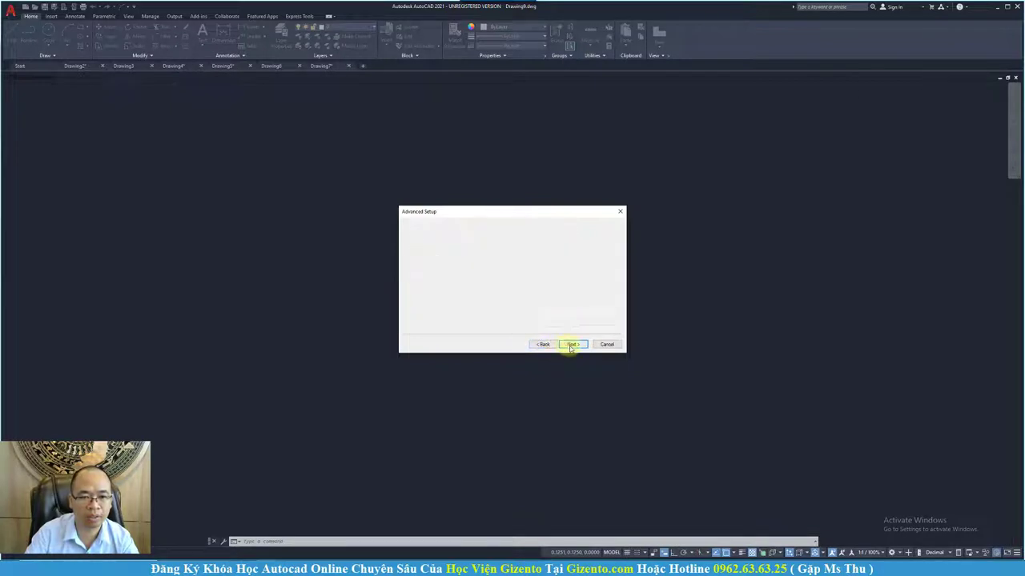
{"action": "left_click", "coordinate": [572, 345]}
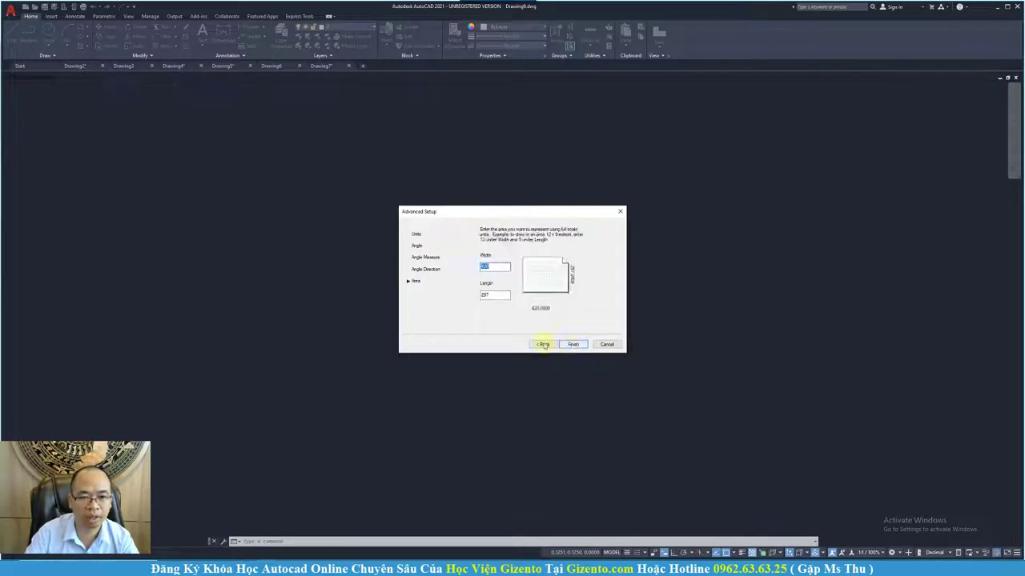
{"action": "left_click", "coordinate": [572, 344]}
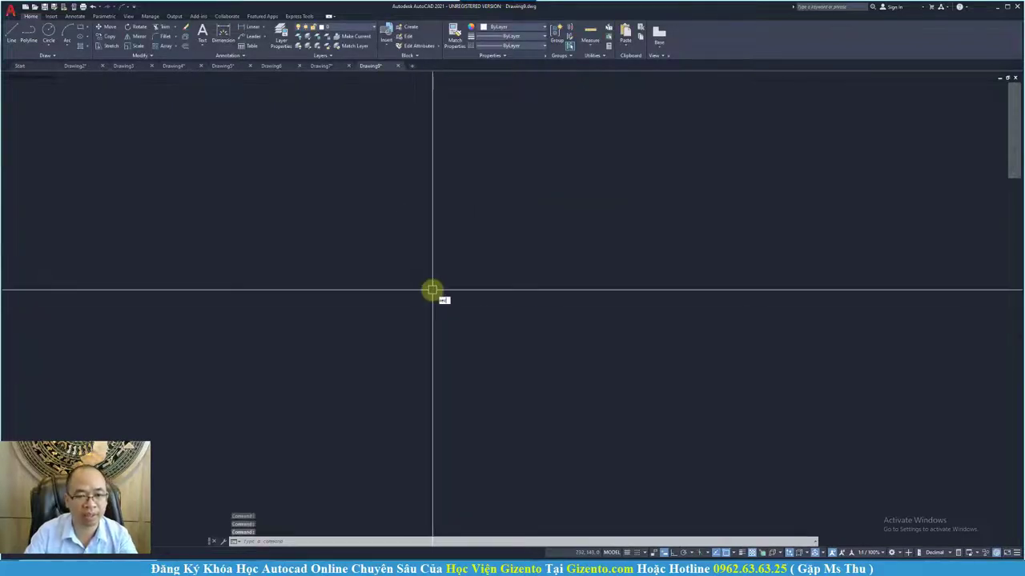
Draw a 420 × 297 rectangle with its first corner at 0,0, then zoom out to see it.
{"action": "key", "text": "Return"}
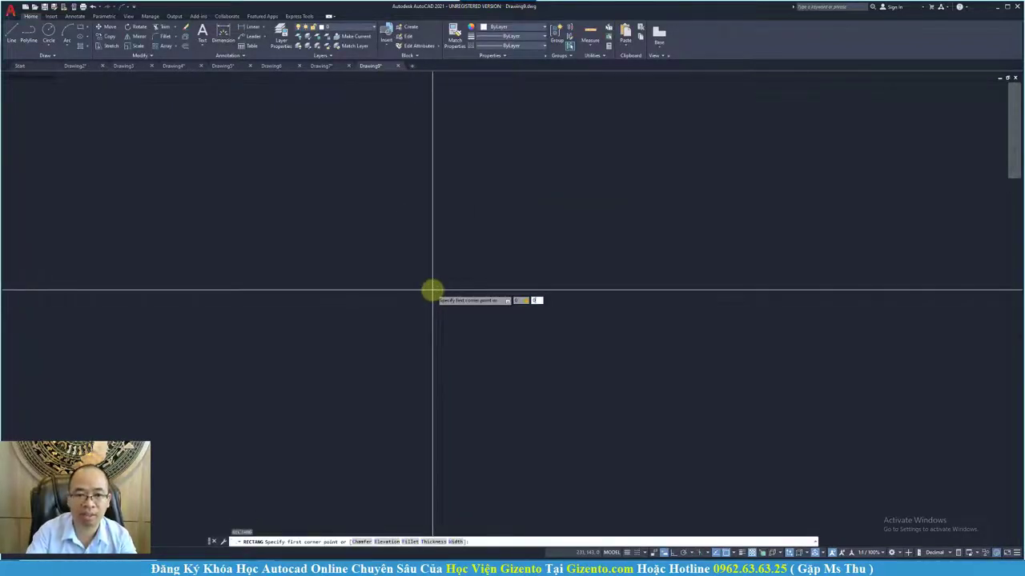
{"action": "key", "text": "Return"}
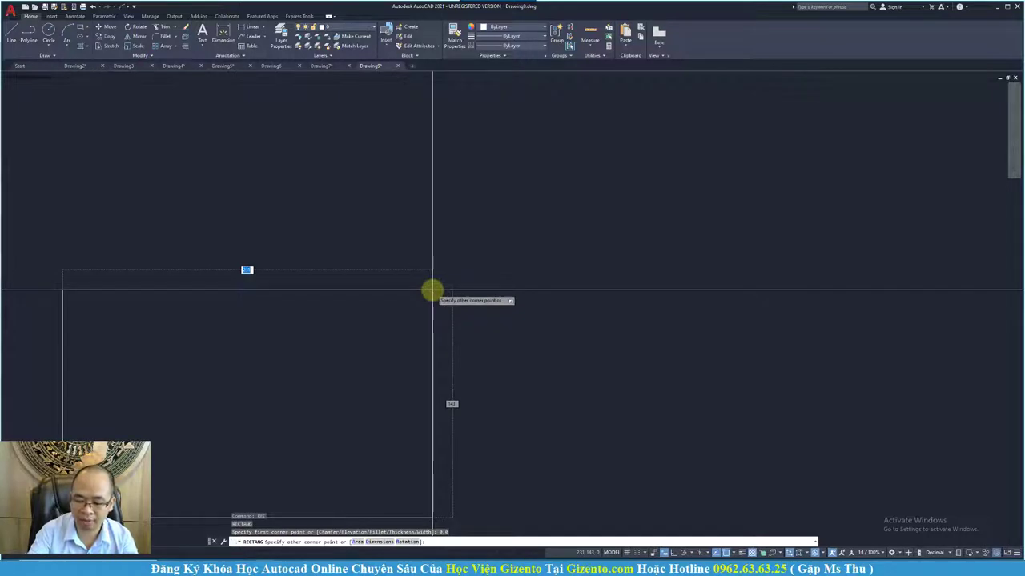
{"action": "type", "text": "420"}
{"action": "key", "text": "Tab"}
{"action": "type", "text": "4"}
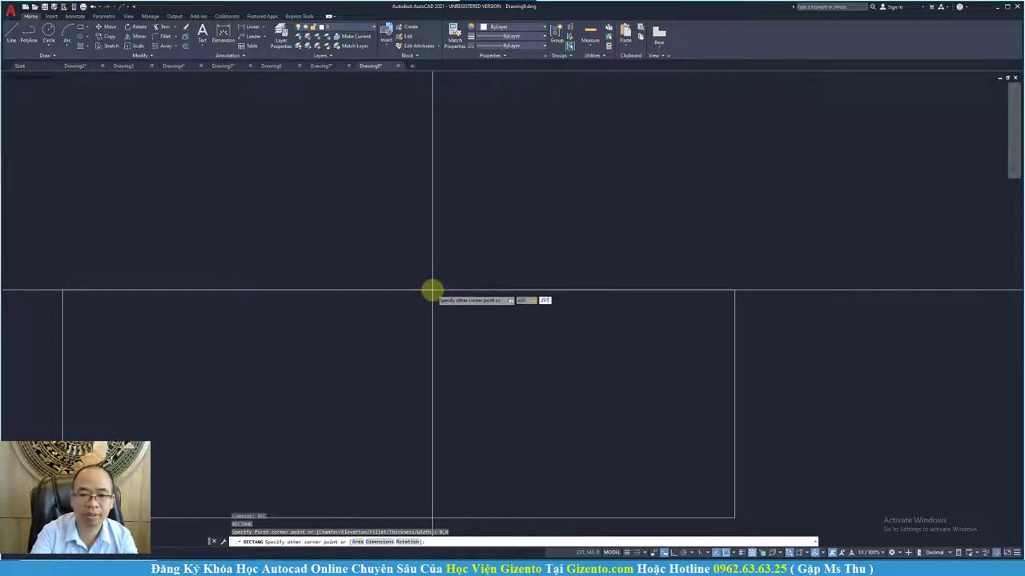
{"action": "key", "text": "Return"}
{"action": "scroll", "coordinate": [439, 300], "scroll_direction": "down", "scroll_amount": 2}
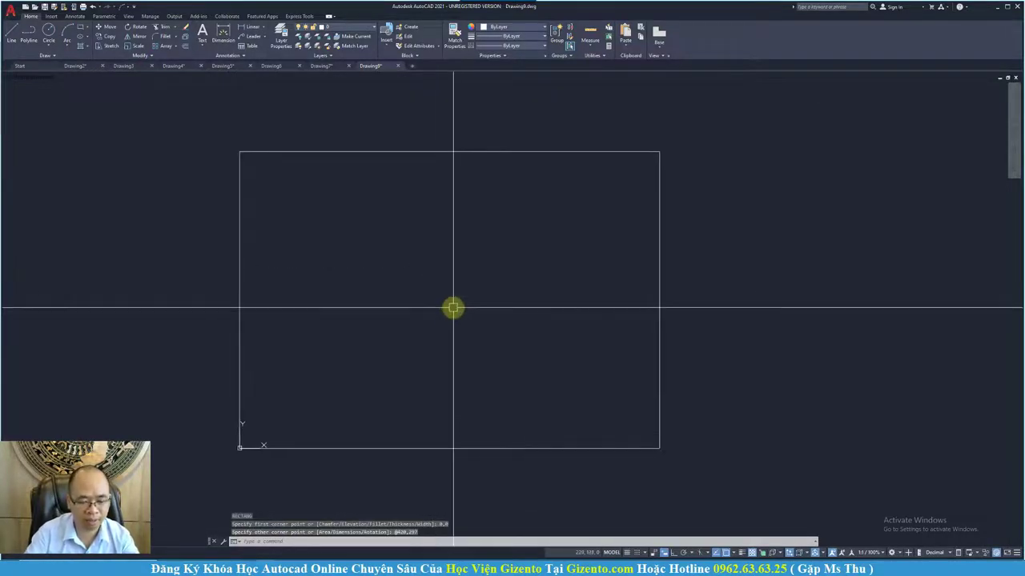
{"action": "middle_click_drag", "start_coordinate": [452, 307], "coordinate": [453, 324]}
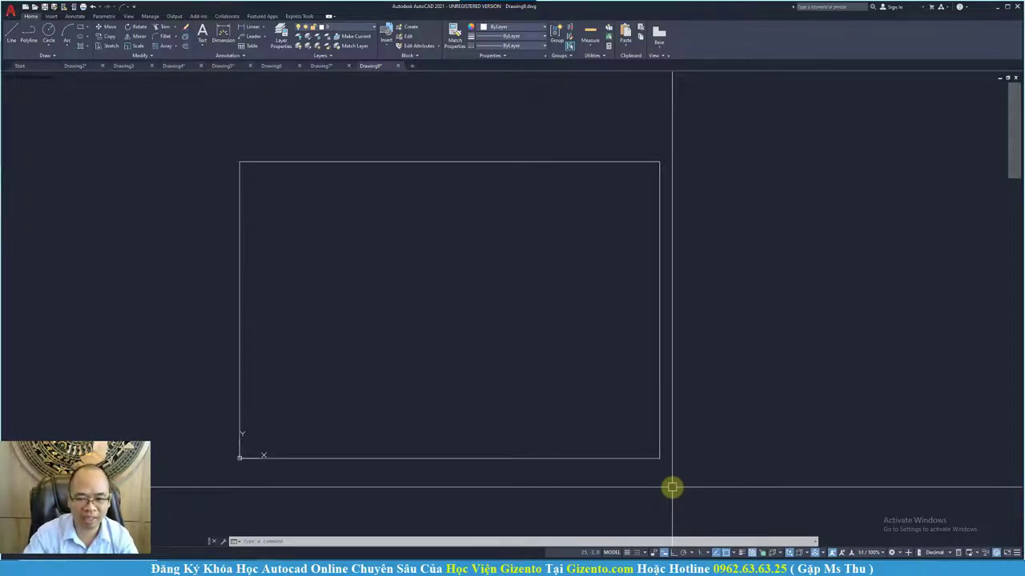
{"action": "middle_click_drag", "start_coordinate": [636, 448], "coordinate": [631, 457]}
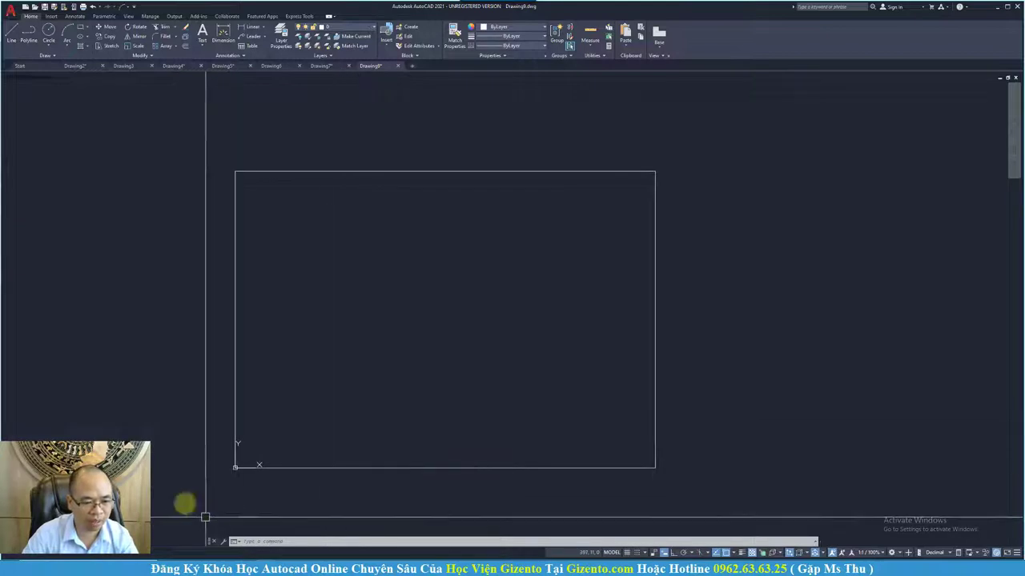
Launch Windows Calculator and work out 5000 ÷ 420.
{"action": "key", "text": "super"}
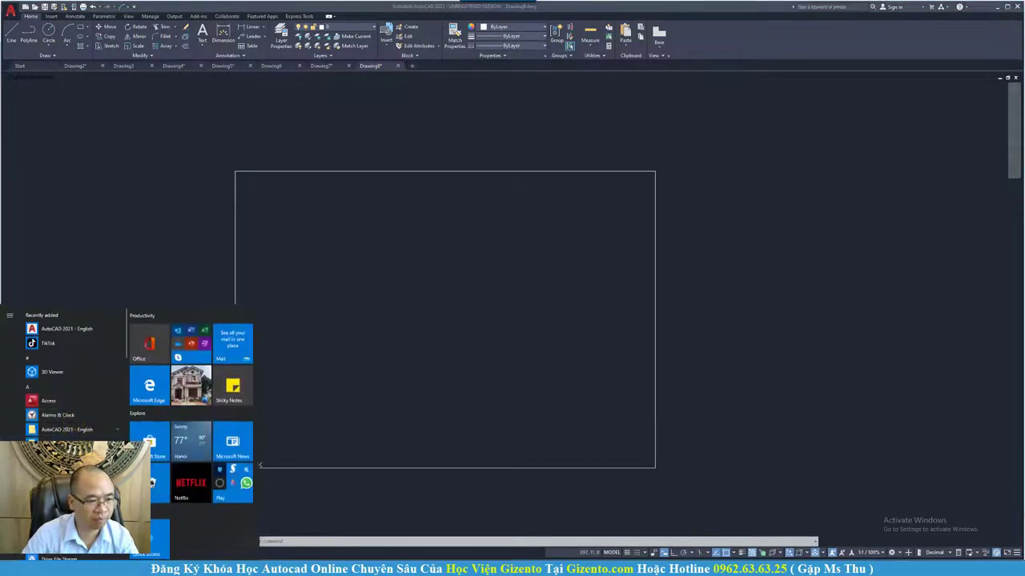
{"action": "left_click", "coordinate": [159, 535]}
{"action": "left_click_drag", "start_coordinate": [690, 270], "coordinate": [678, 273]}
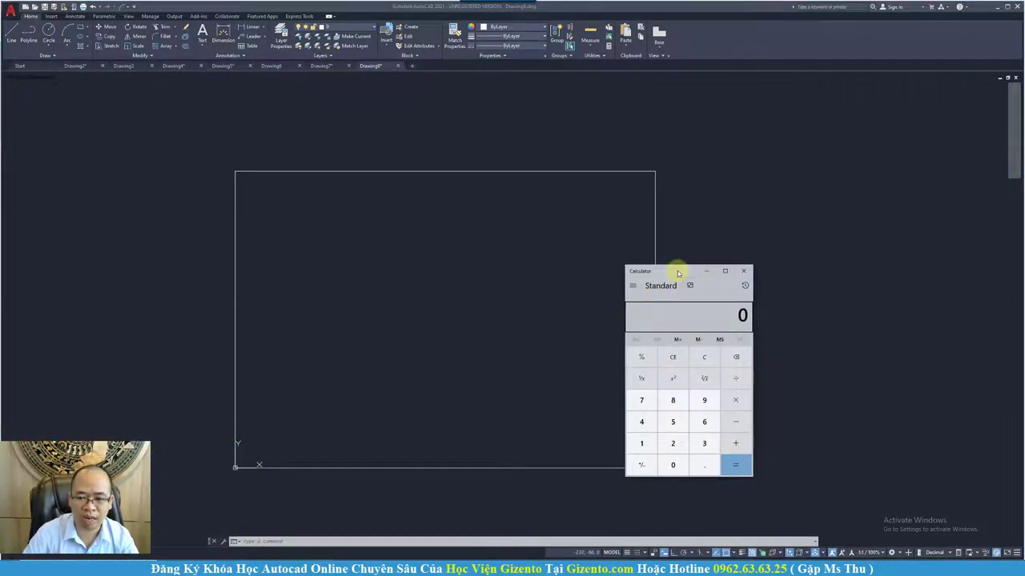
{"action": "type", "text": "500000"}
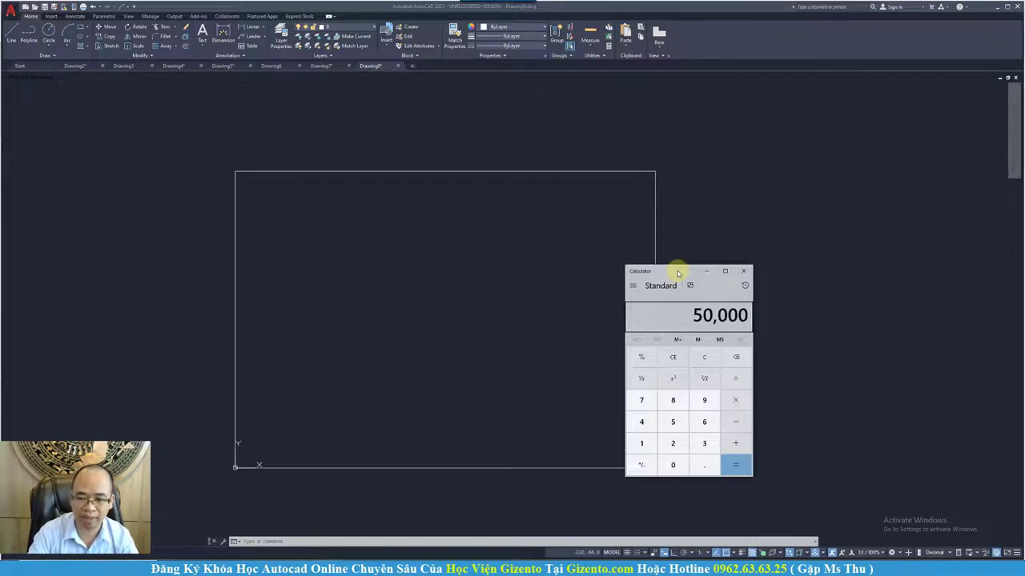
{"action": "key", "text": "BackSpace"}
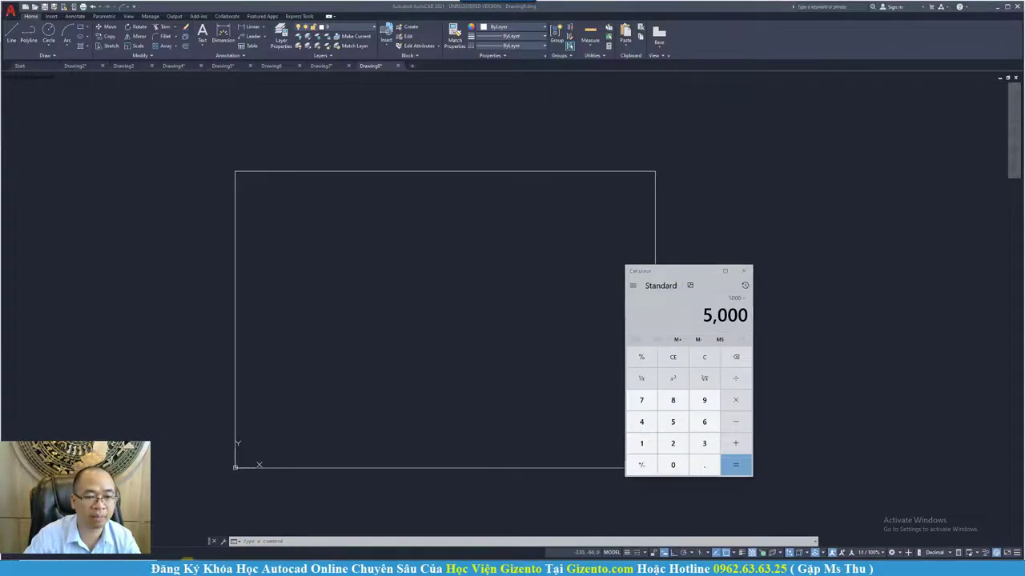
{"action": "left_click", "coordinate": [22, 558]}
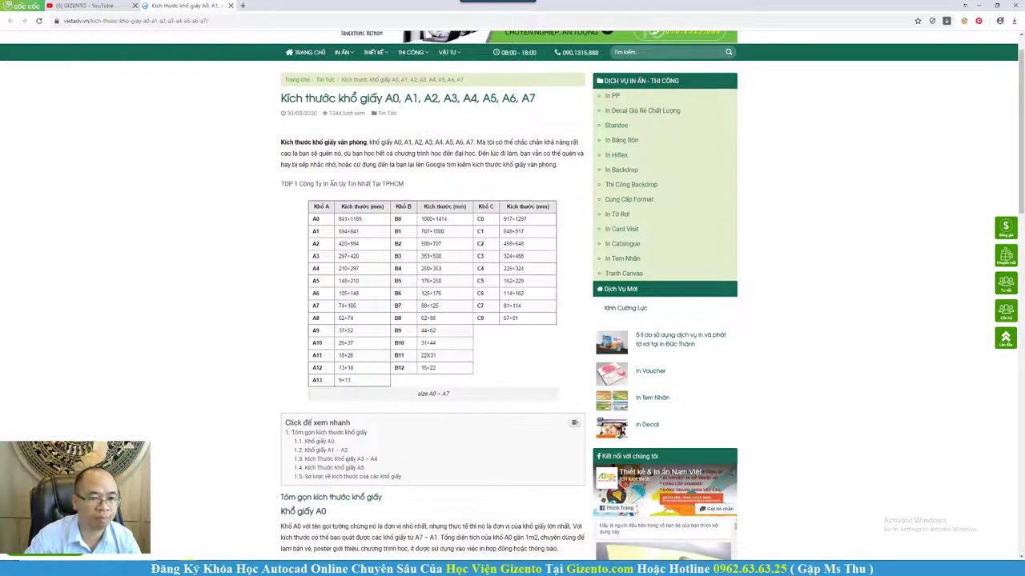
{"action": "key", "text": "alt+Tab"}
{"action": "type", "text": "42"}
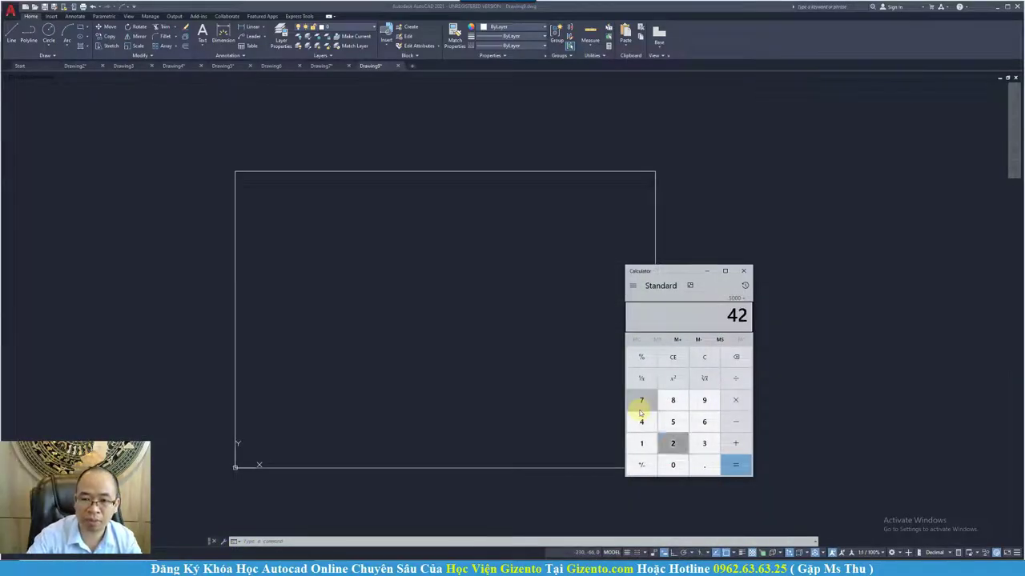
{"action": "type", "text": "0"}
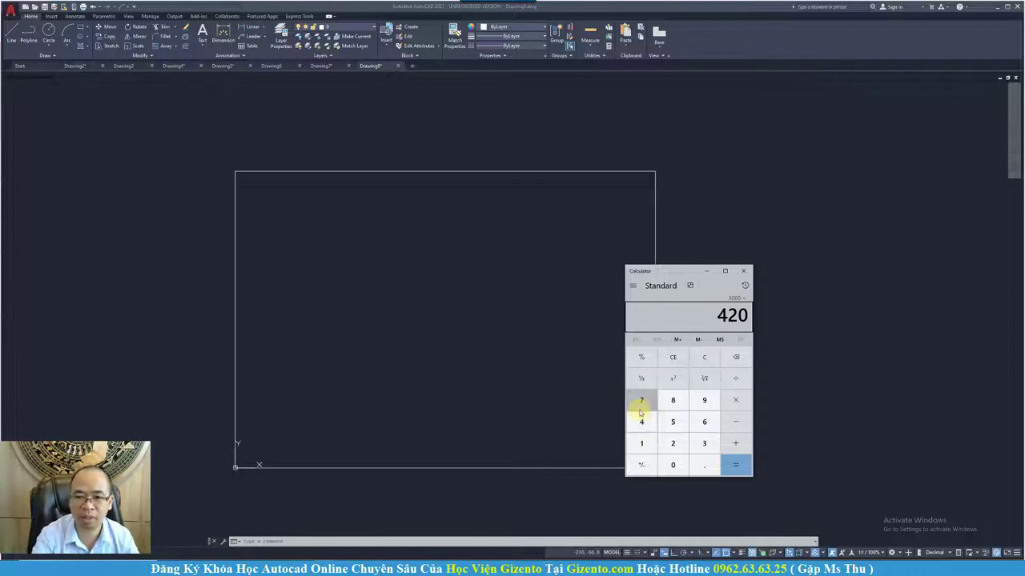
{"action": "key", "text": "Return"}
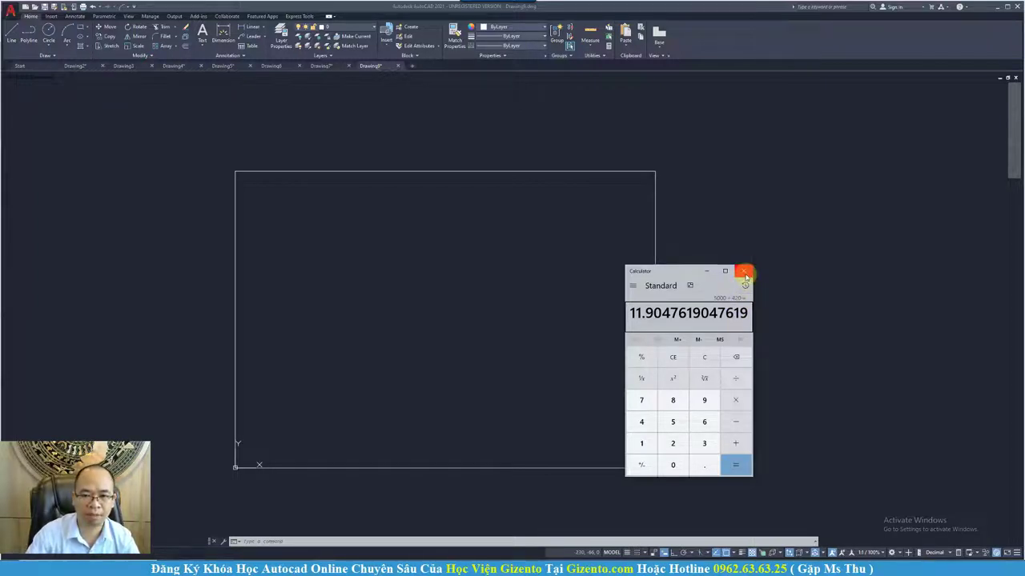
Clear the calculator, compute 420 × 15 = 6,300, and return to AutoCAD.
{"action": "left_click", "coordinate": [707, 357]}
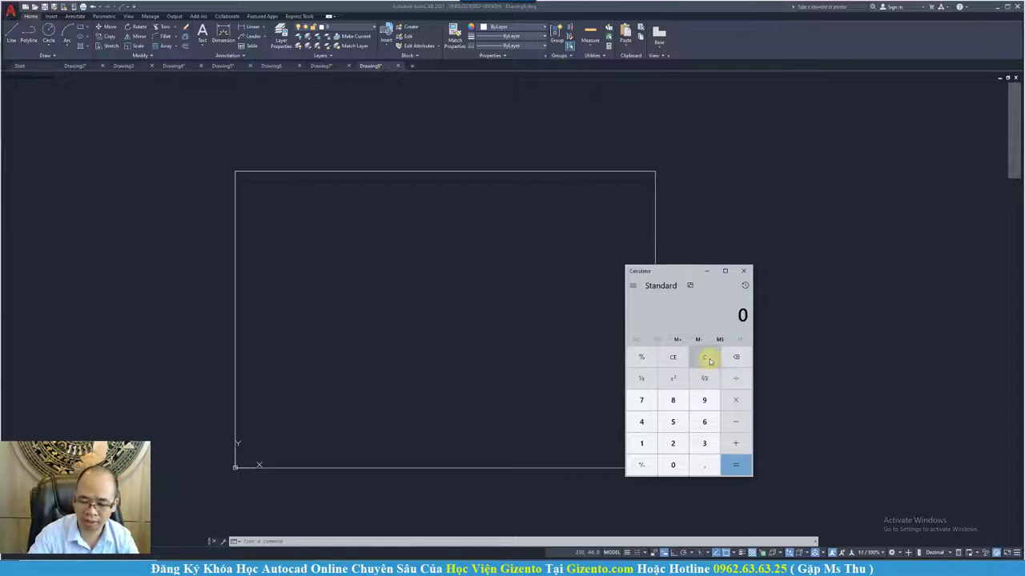
{"action": "type", "text": "420"}
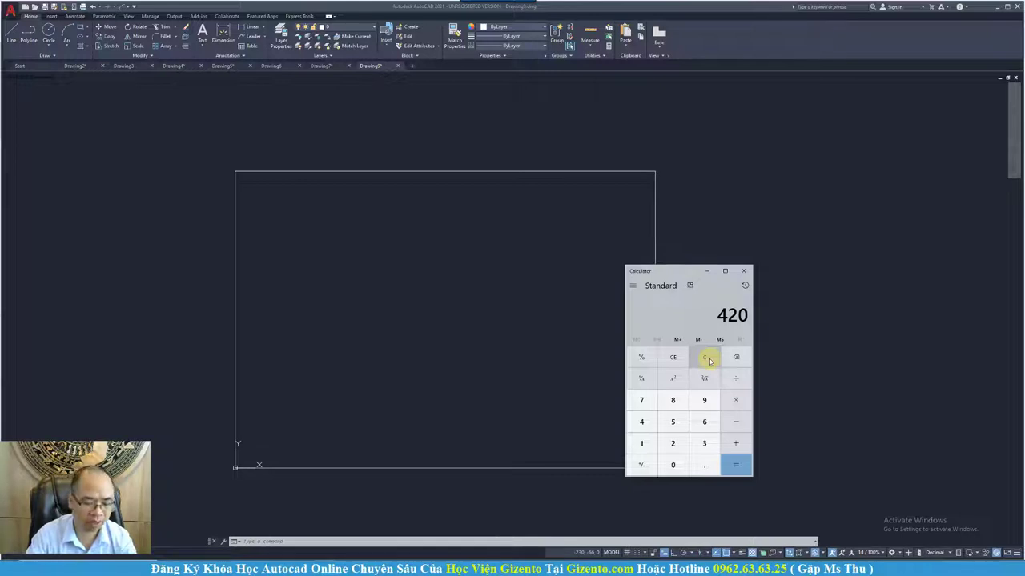
{"action": "type", "text": ",015"}
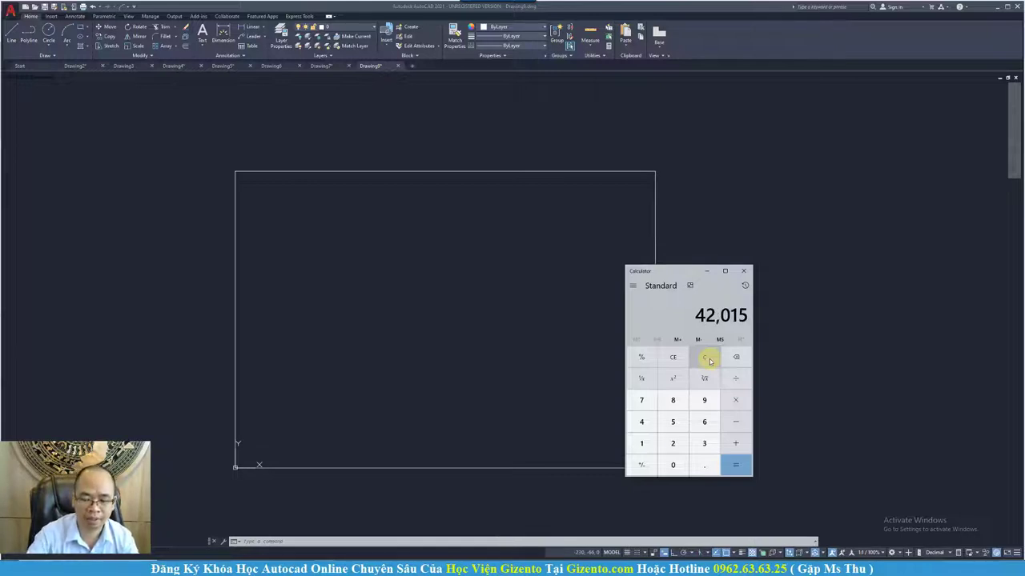
{"action": "left_click", "coordinate": [709, 361]}
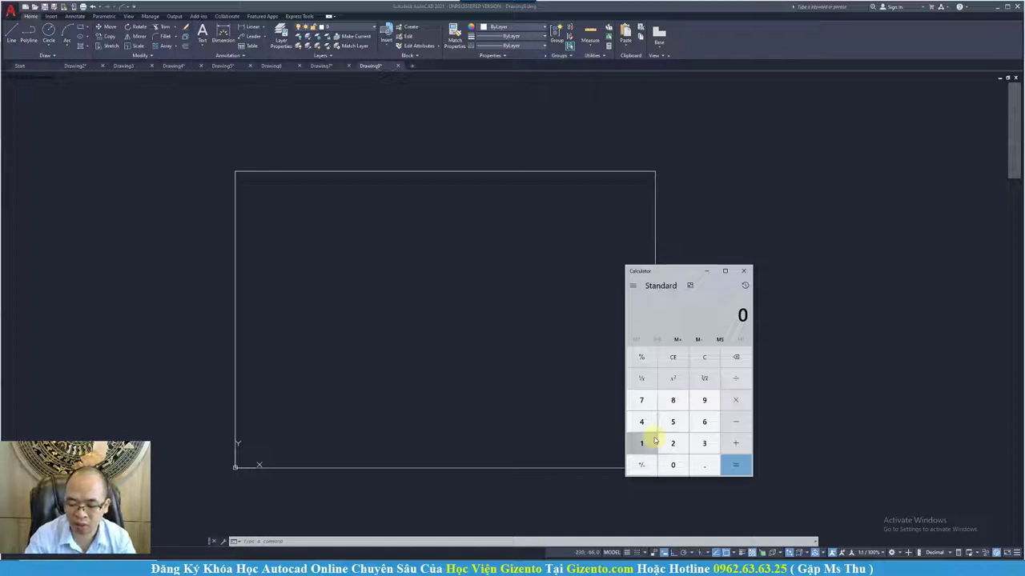
{"action": "type", "text": "420"}
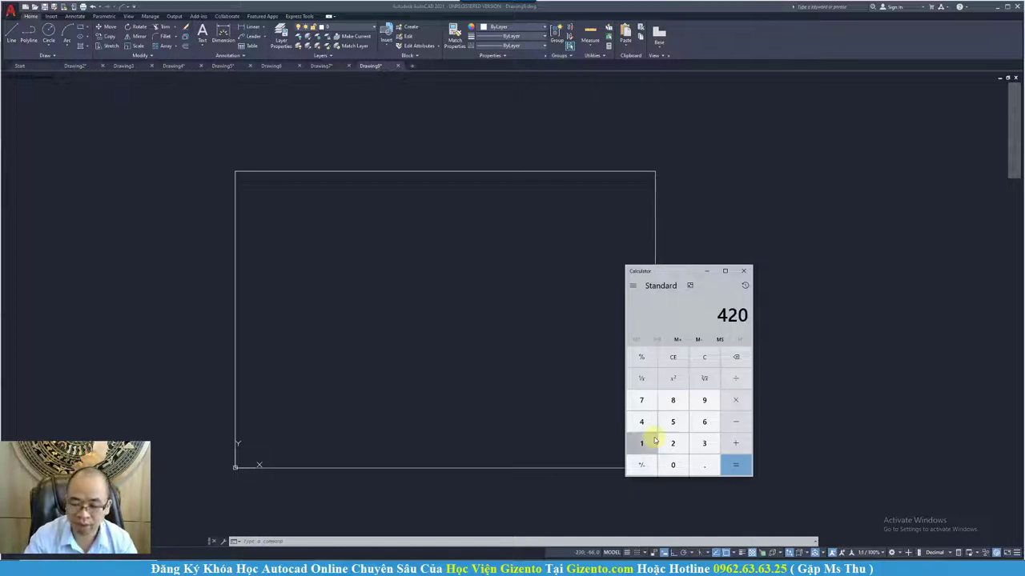
{"action": "type", "text": ",015"}
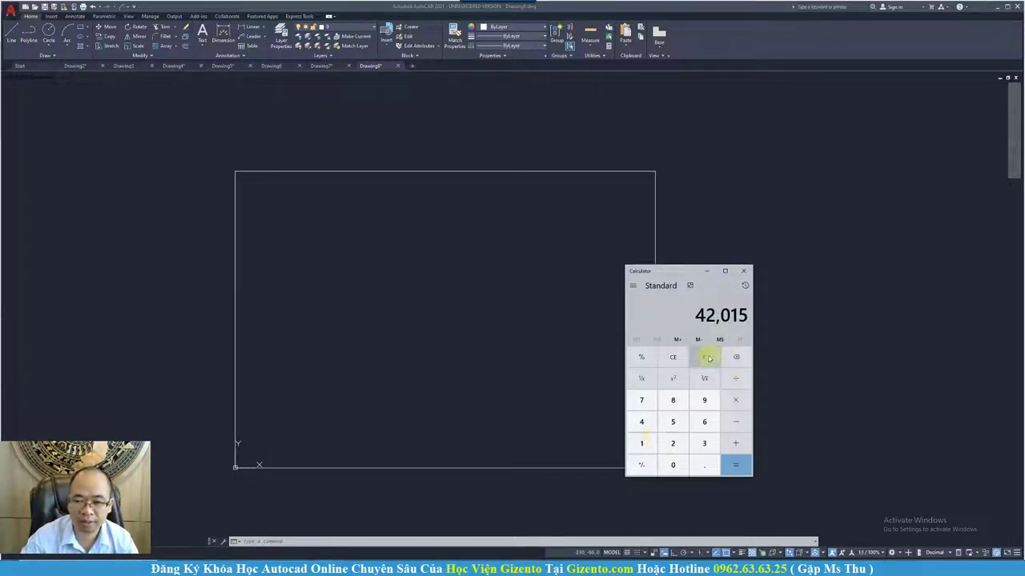
{"action": "left_click", "coordinate": [704, 357]}
{"action": "type", "text": "420"}
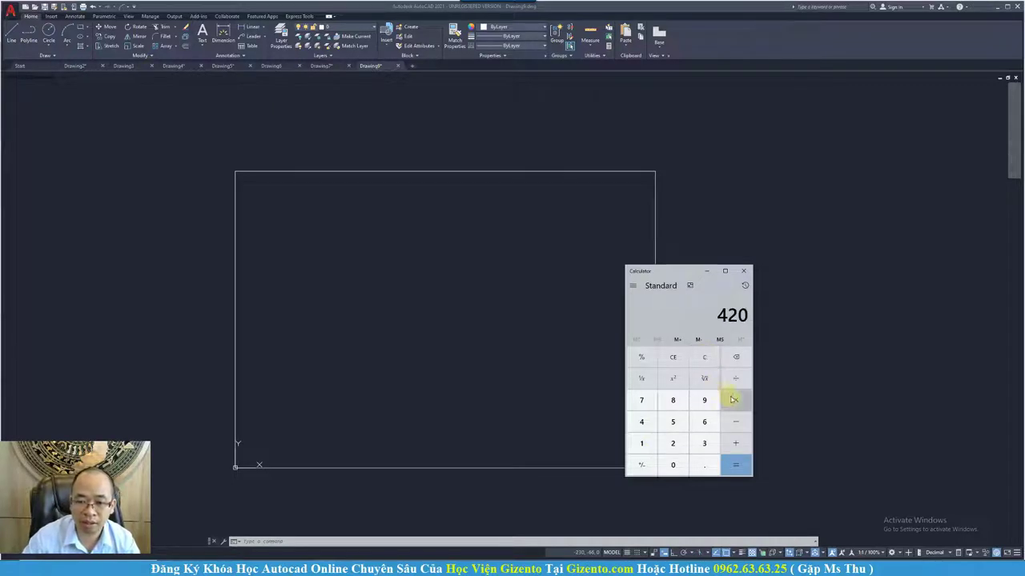
{"action": "type", "text": " × 15"}
{"action": "key", "text": "Return"}
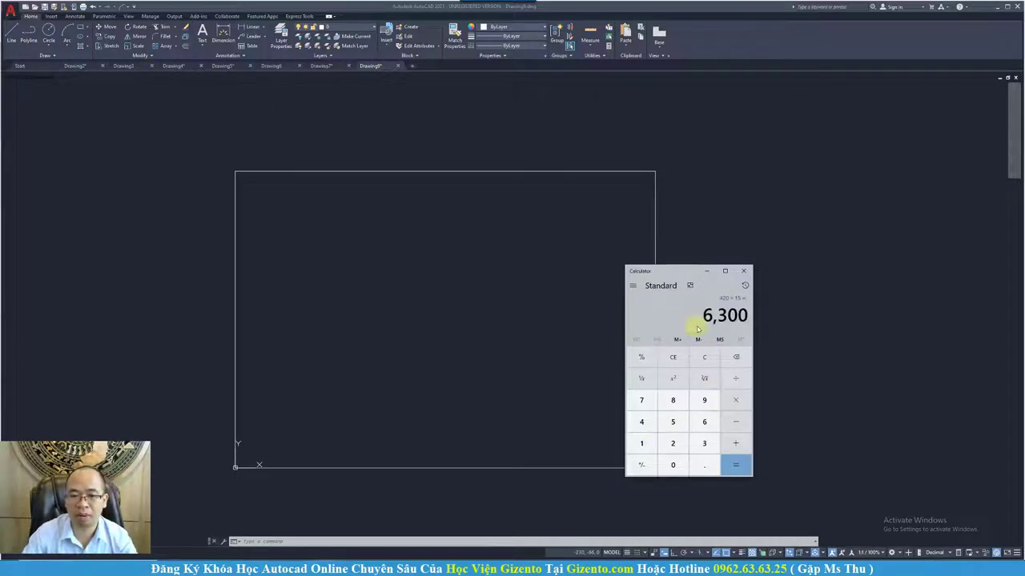
{"action": "left_click", "coordinate": [470, 380]}
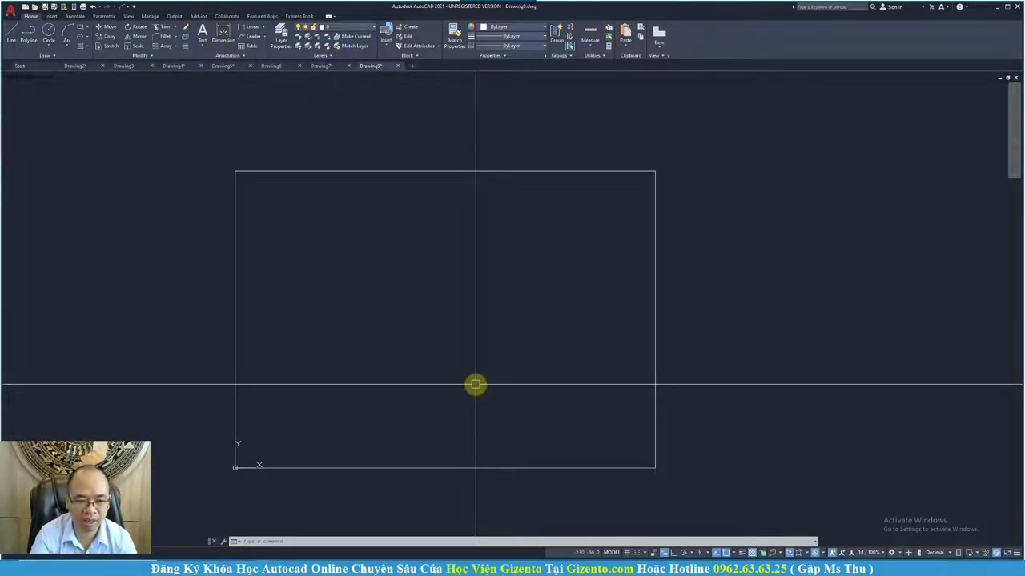
Draw a rectangle from 0,0 that is 6300 units wide.
{"action": "scroll", "coordinate": [475, 385], "scroll_direction": "down", "scroll_amount": 2}
{"action": "scroll", "coordinate": [478, 389], "scroll_direction": "down", "scroll_amount": 2}
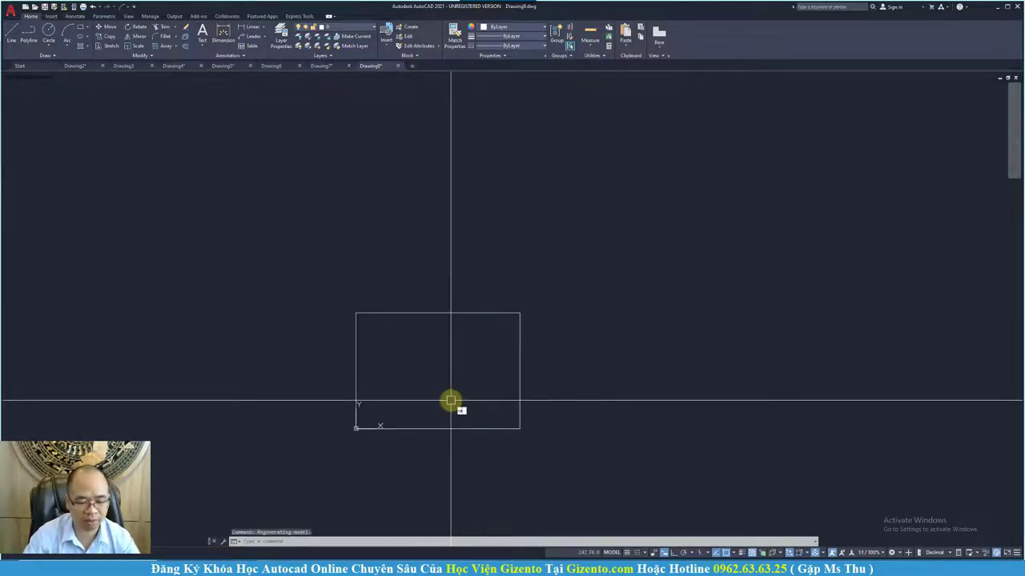
{"action": "type", "text": "rec"}
{"action": "key", "text": "Return"}
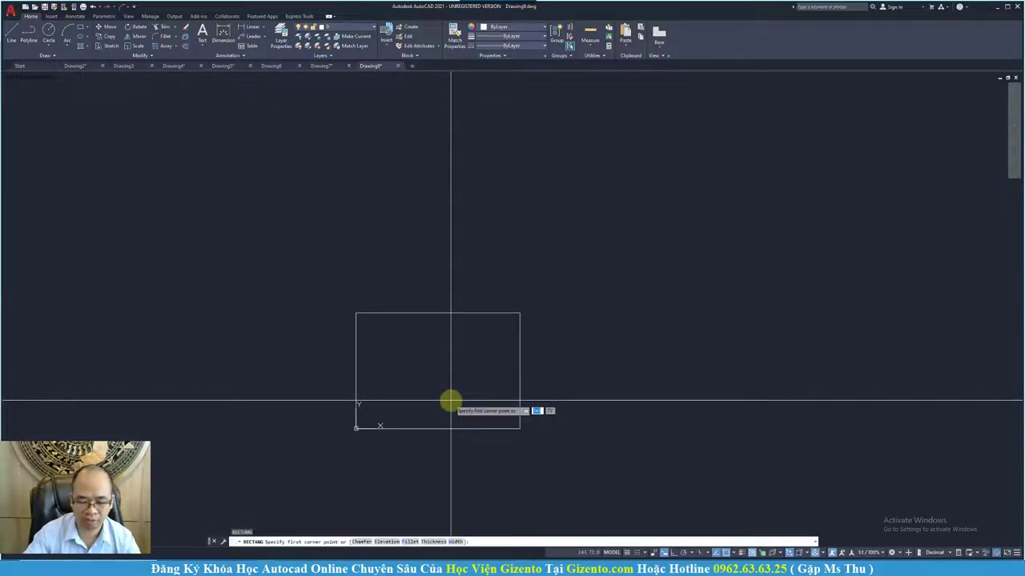
{"action": "type", "text": "0,0"}
{"action": "key", "text": "Return"}
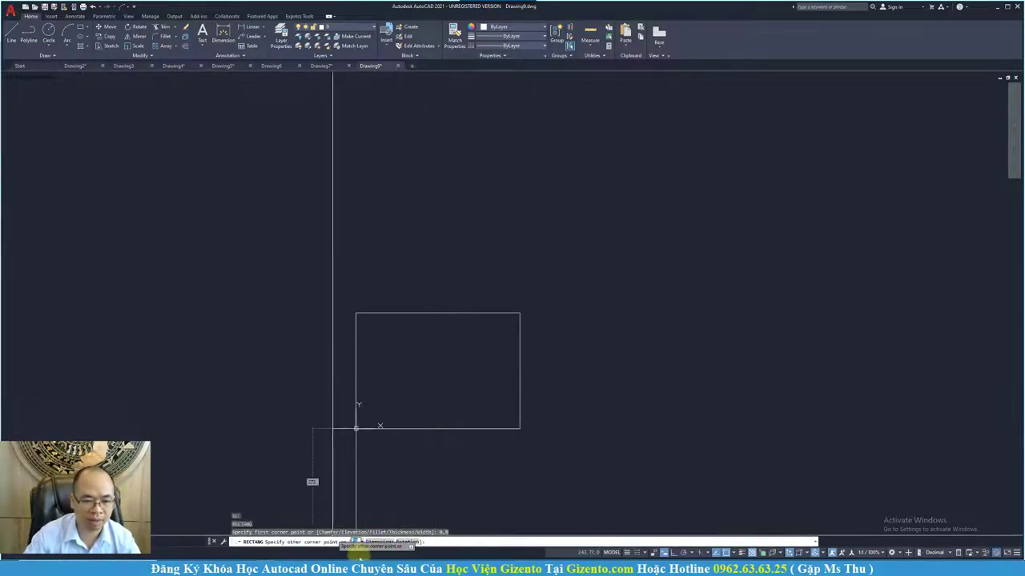
{"action": "key", "text": "alt+Tab"}
{"action": "key", "text": "alt+Tab"}
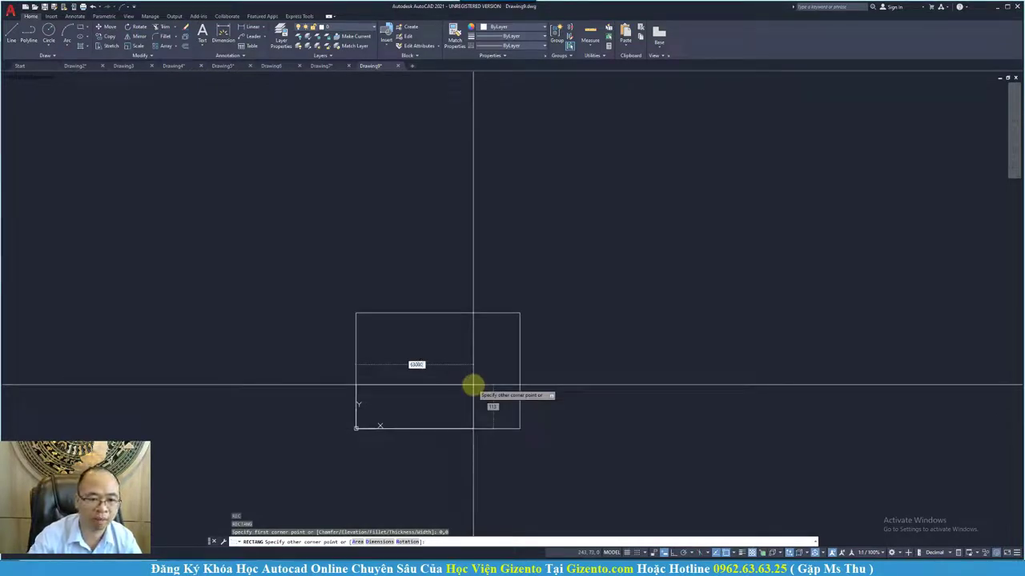
{"action": "key", "text": "Return"}
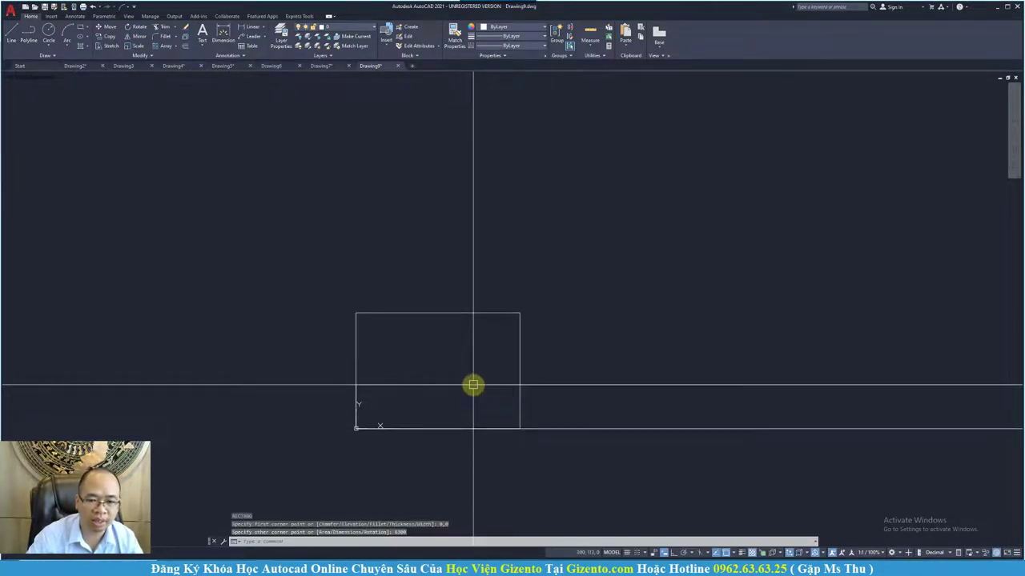
Clear the calculator and compute 297 × 15 = 4,455.
{"action": "left_click", "coordinate": [327, 555]}
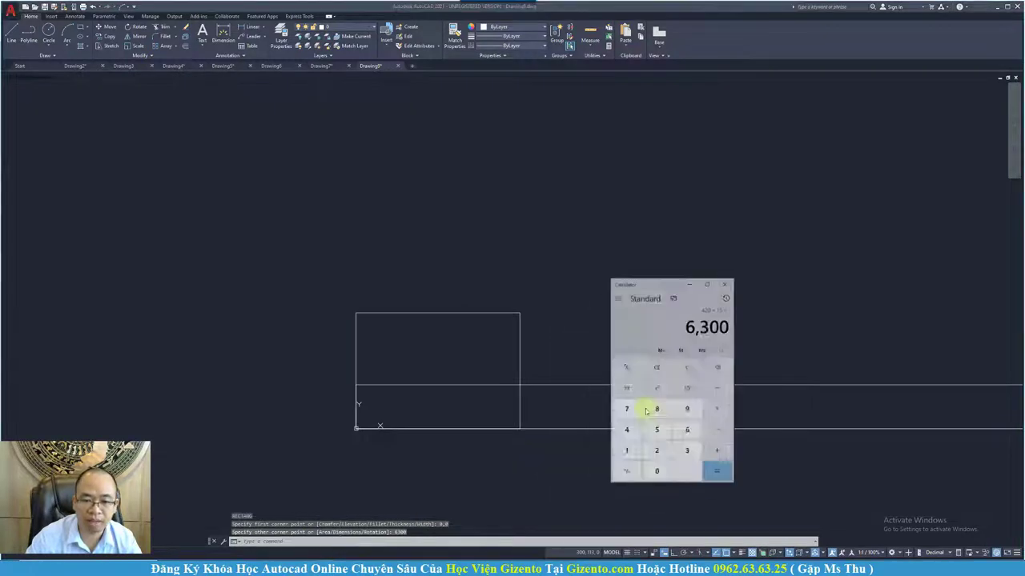
{"action": "left_click", "coordinate": [709, 362]}
{"action": "type", "text": "297"}
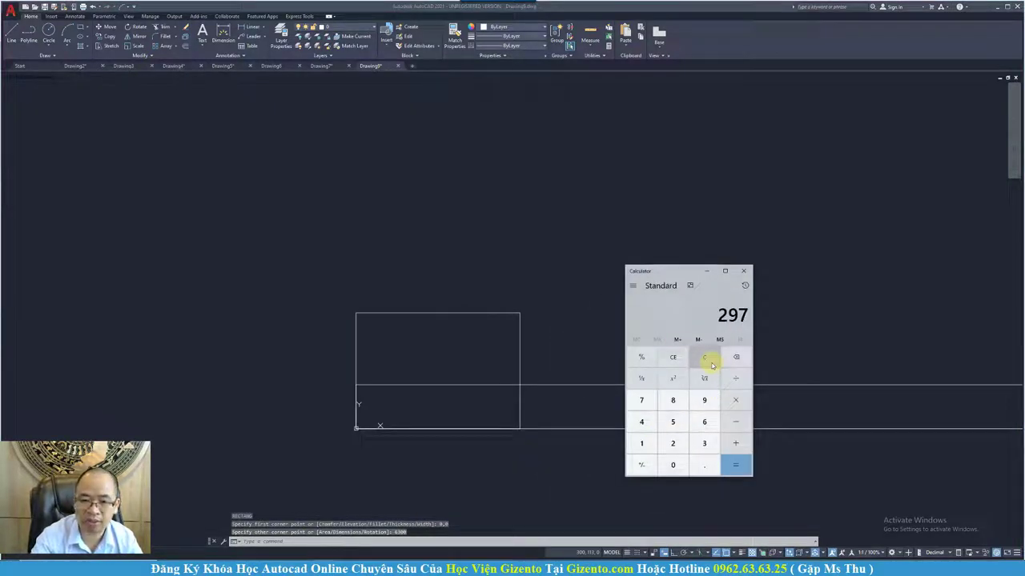
{"action": "type", "text": "*15"}
{"action": "key", "text": "Return"}
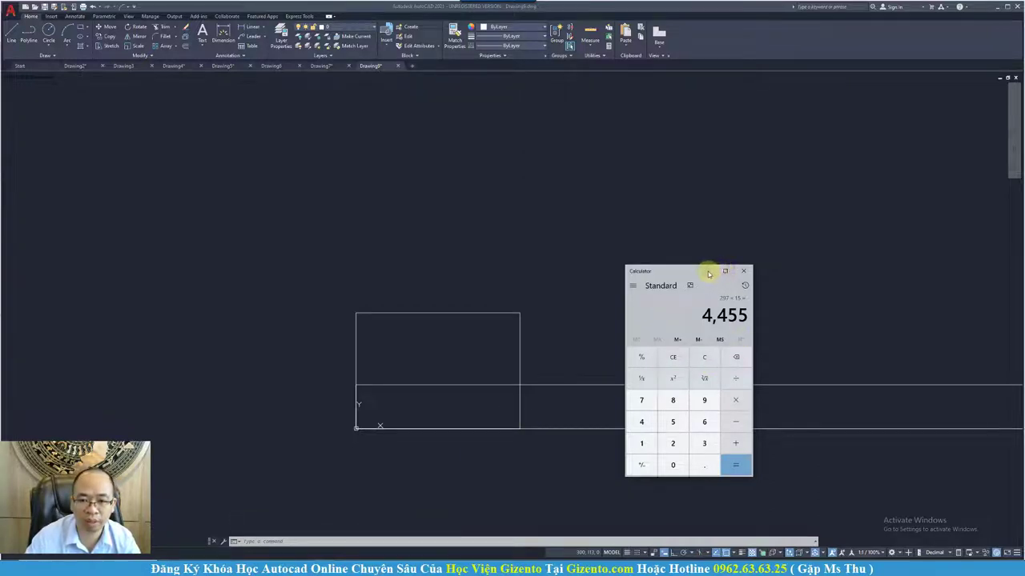
Find the long, thin 6300 rectangle and delete it.
{"action": "left_click", "coordinate": [528, 456]}
{"action": "middle_click_drag", "start_coordinate": [528, 456], "coordinate": [497, 421]}
{"action": "scroll", "coordinate": [520, 427], "scroll_direction": "down", "scroll_amount": 2}
{"action": "scroll", "coordinate": [443, 411], "scroll_direction": "down", "scroll_amount": 2}
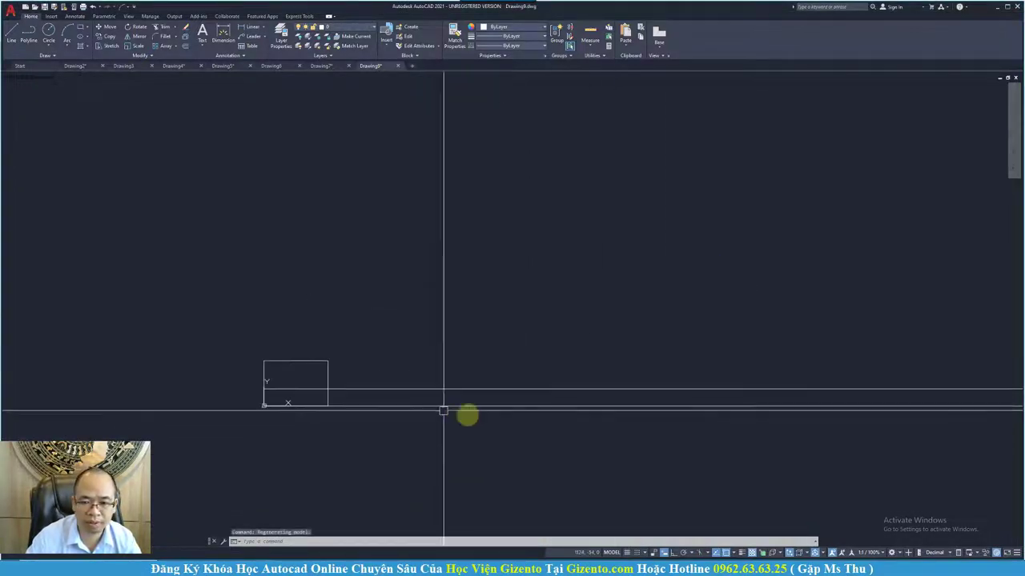
{"action": "scroll", "coordinate": [560, 414], "scroll_direction": "down", "scroll_amount": 3}
{"action": "scroll", "coordinate": [656, 420], "scroll_direction": "up", "scroll_amount": 2}
{"action": "left_click", "coordinate": [514, 413]}
{"action": "left_click", "coordinate": [503, 392]}
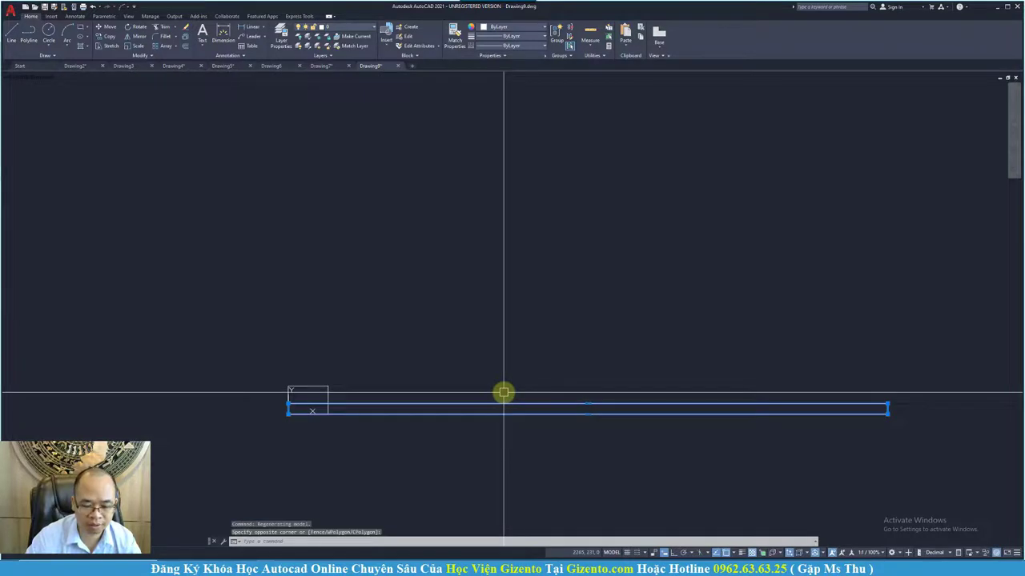
{"action": "key", "text": "Delete"}
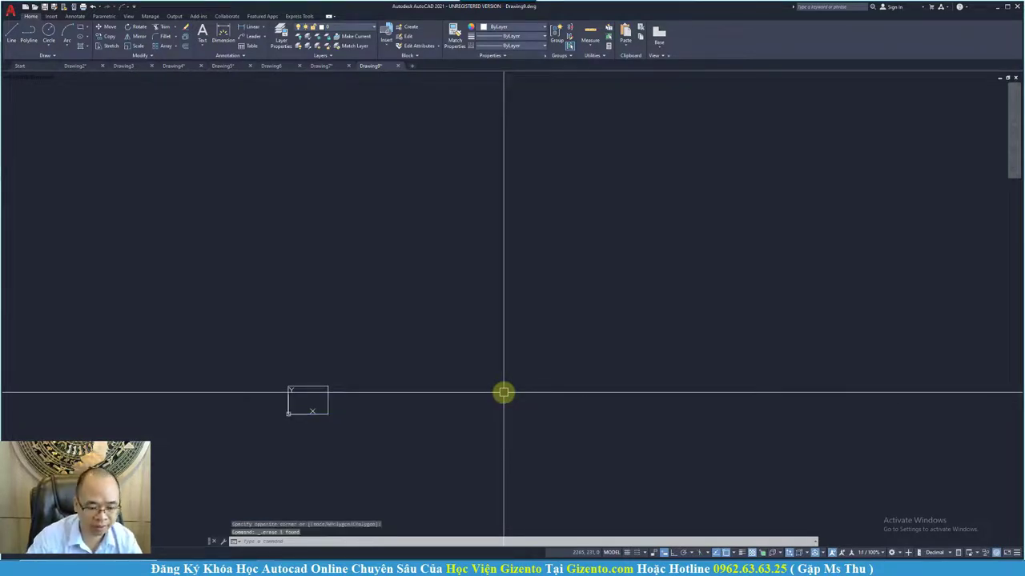
Draw a 6300 × 4455 rectangle from 0,0, checking the values in Calculator.
{"action": "type", "text": "rec"}
{"action": "key", "text": "Return"}
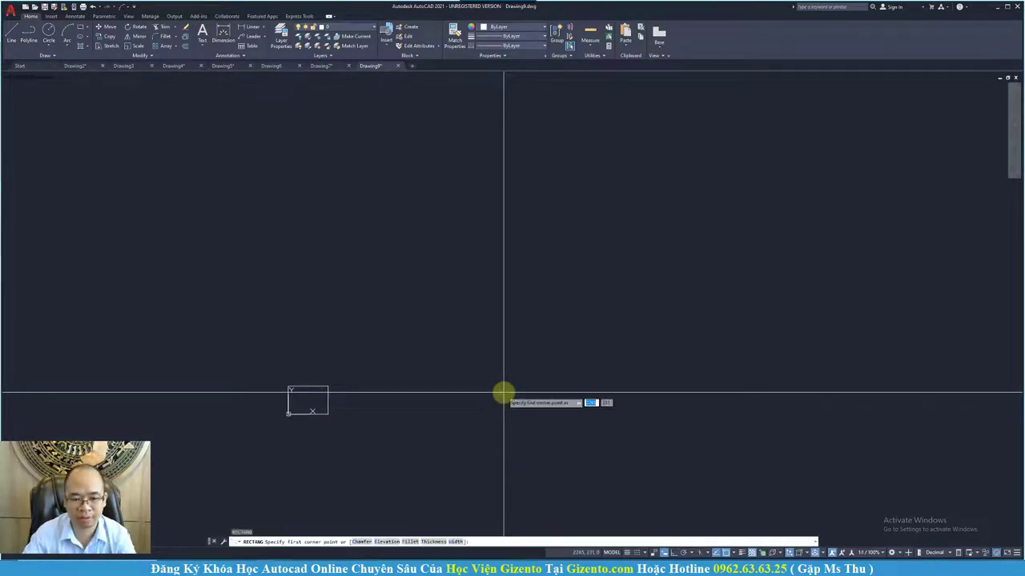
{"action": "type", "text": "0,0"}
{"action": "key", "text": "Return"}
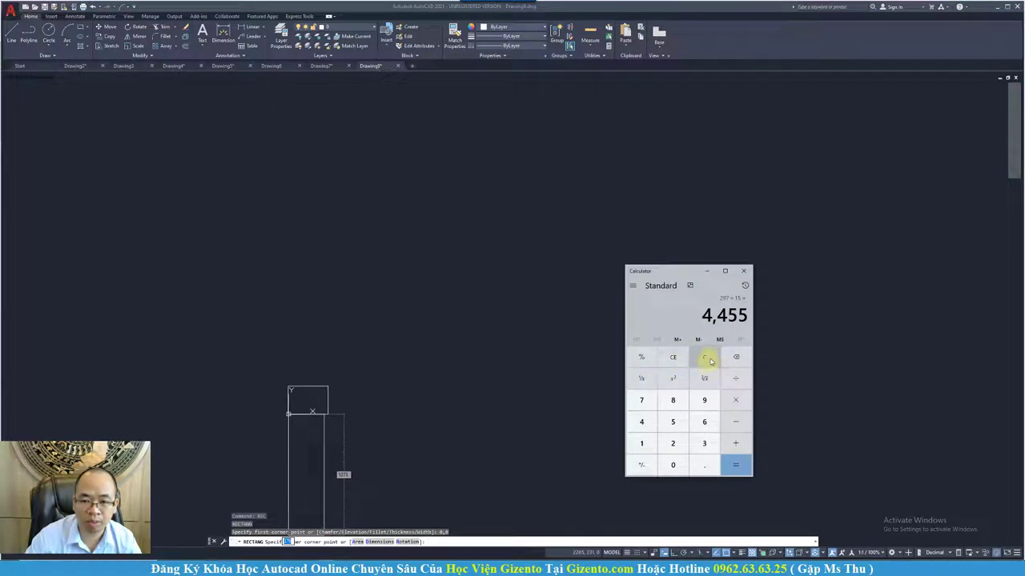
{"action": "left_click", "coordinate": [706, 358]}
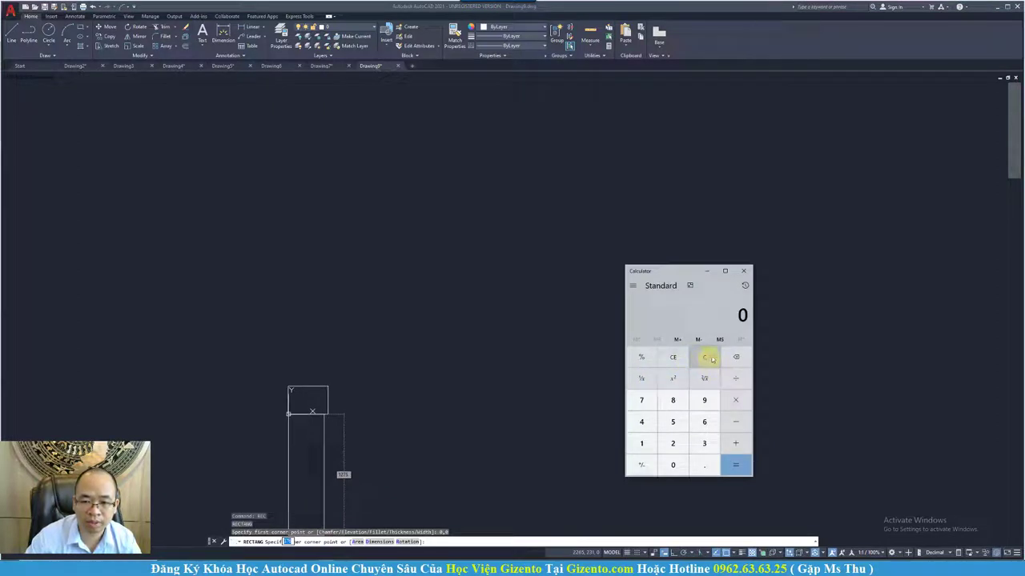
{"action": "type", "text": "420"}
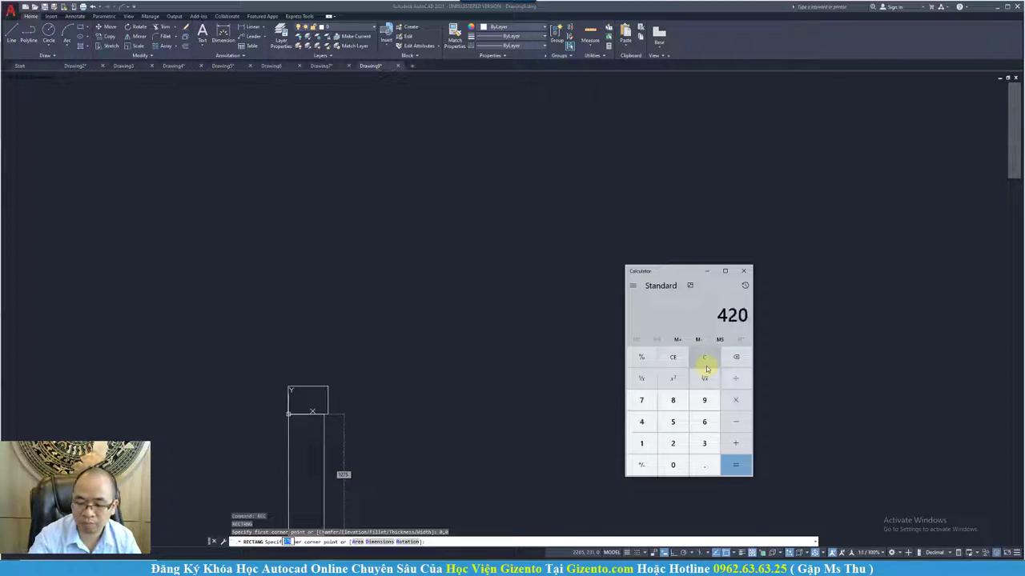
{"action": "type", "text": "*"}
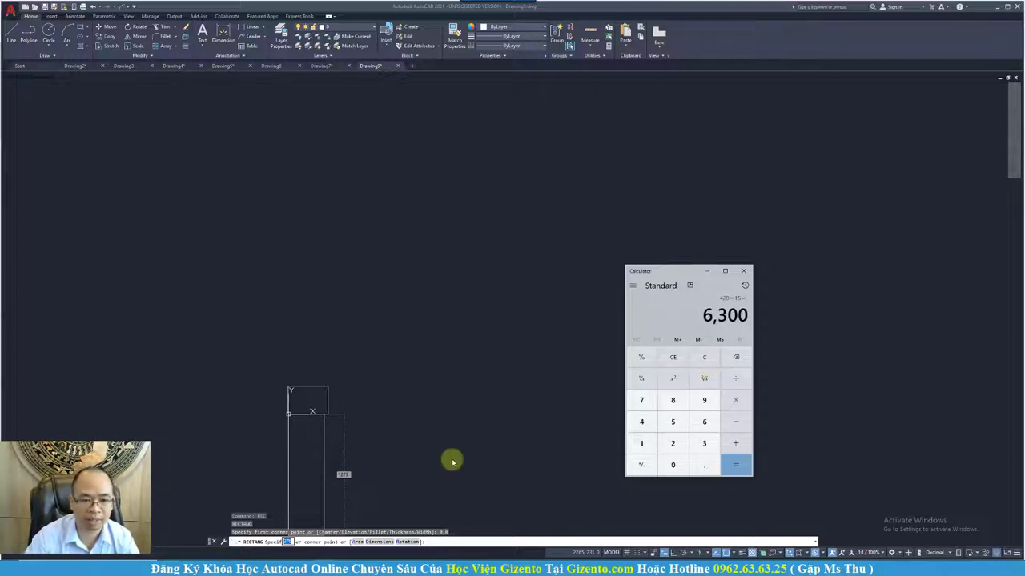
{"action": "left_click", "coordinate": [459, 440]}
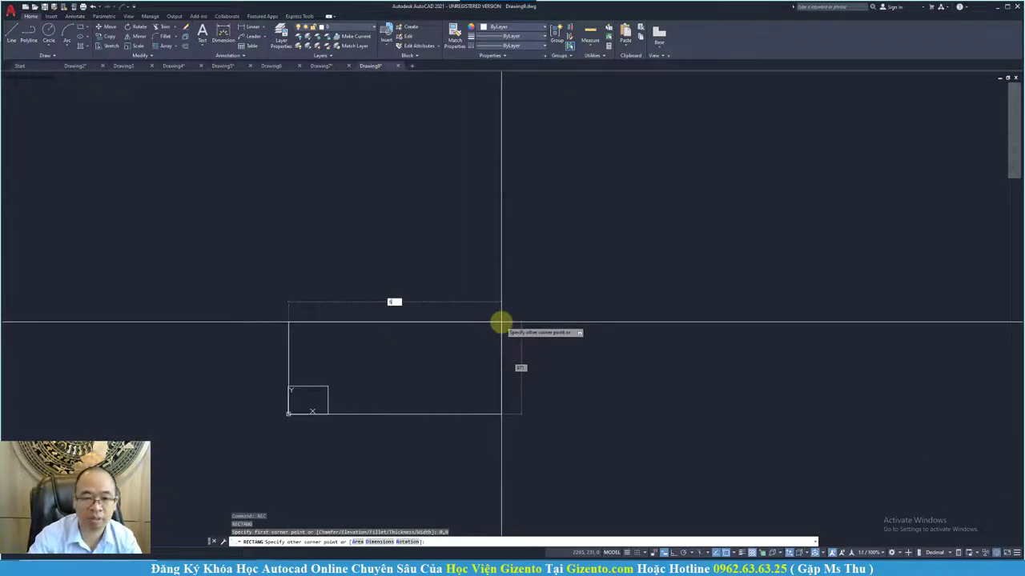
{"action": "type", "text": "630012600,4"}
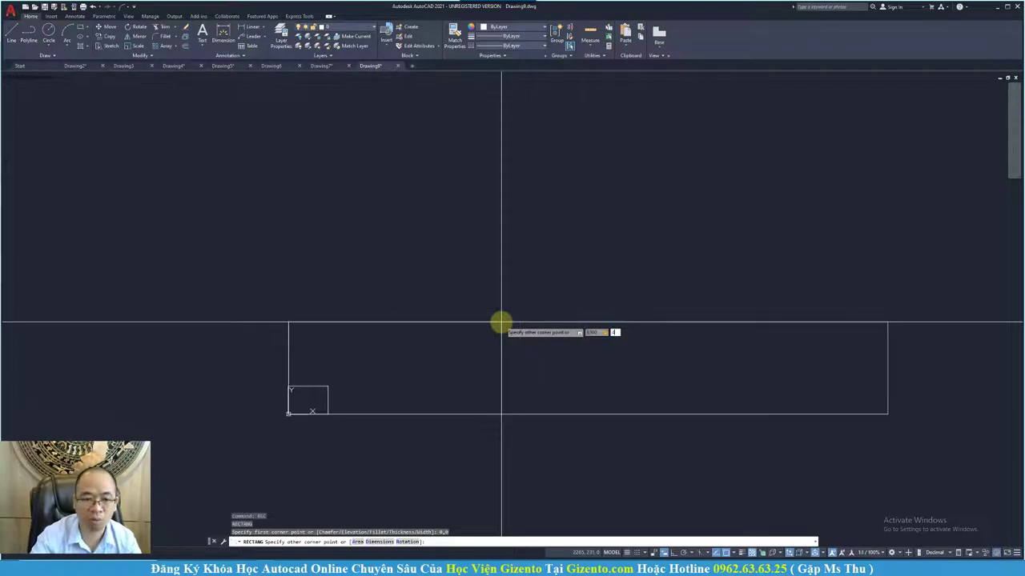
{"action": "key", "text": "Return"}
{"action": "scroll", "coordinate": [505, 336], "scroll_direction": "down", "scroll_amount": 2}
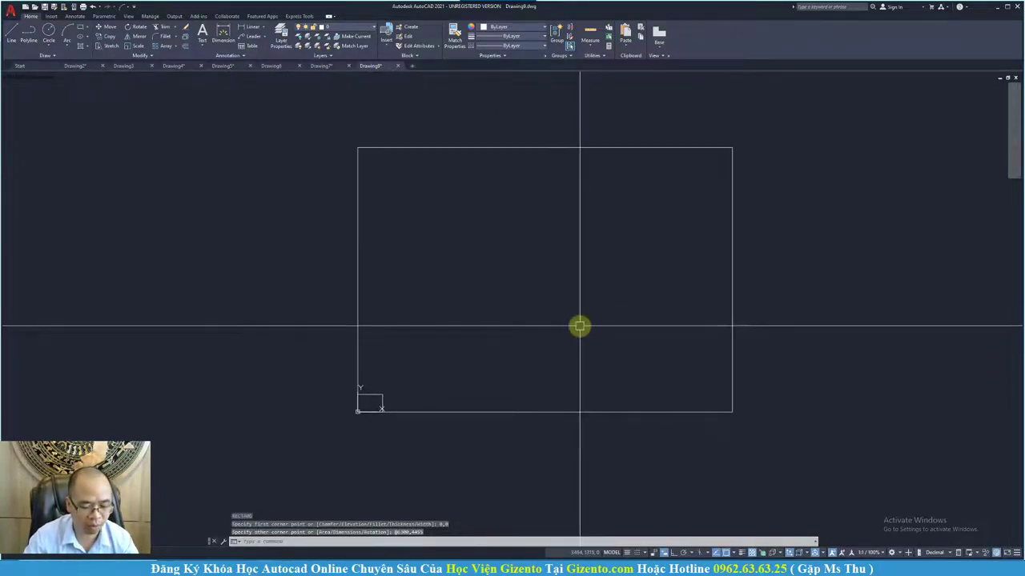
{"action": "type", "text": "l"}
{"action": "key", "text": "Return"}
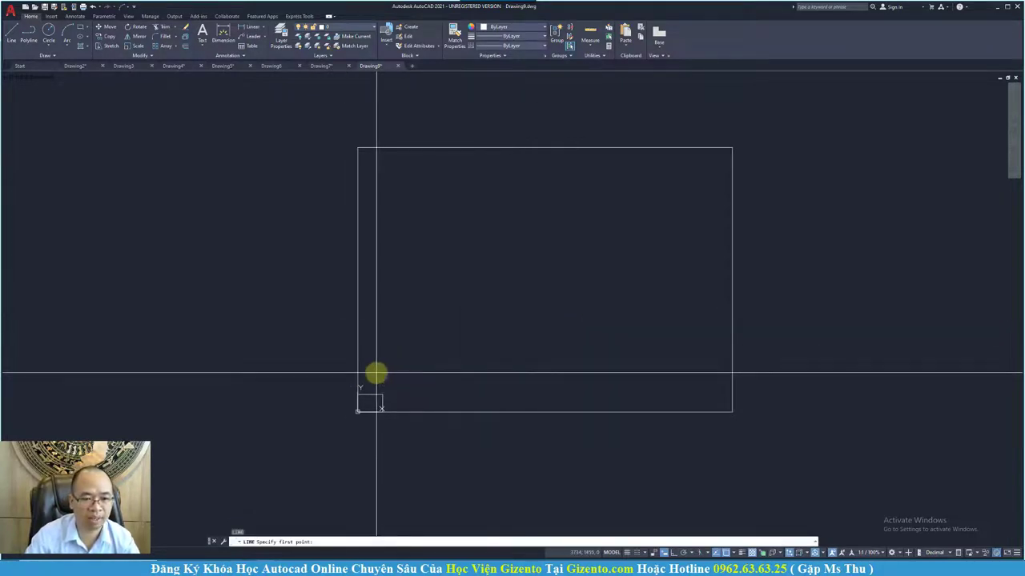
With Ortho on, draw a 5000-unit horizontal line and a 2000-unit vertical line inside the rectangle.
{"action": "left_click", "coordinate": [376, 373]}
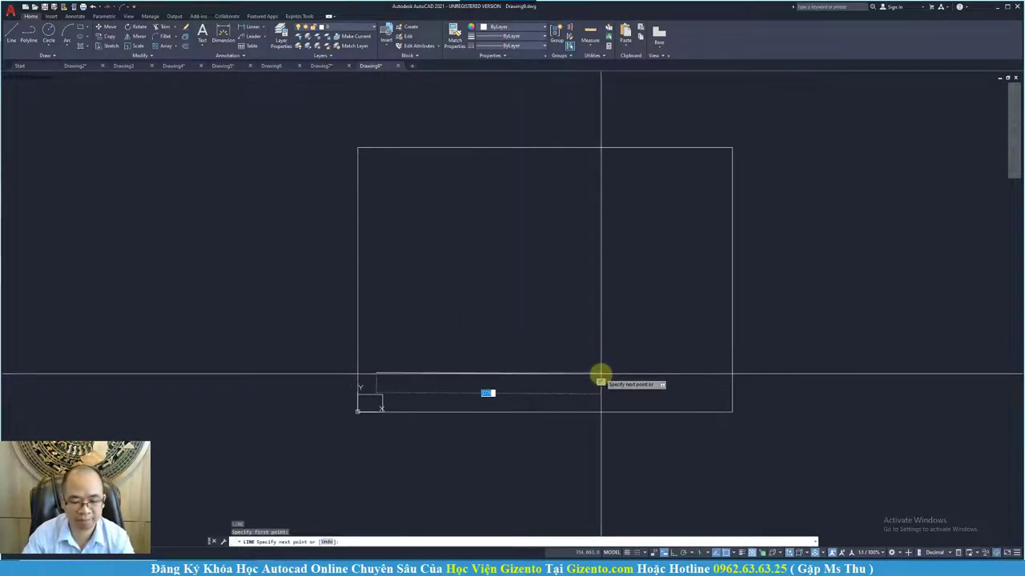
{"action": "key", "text": "F8"}
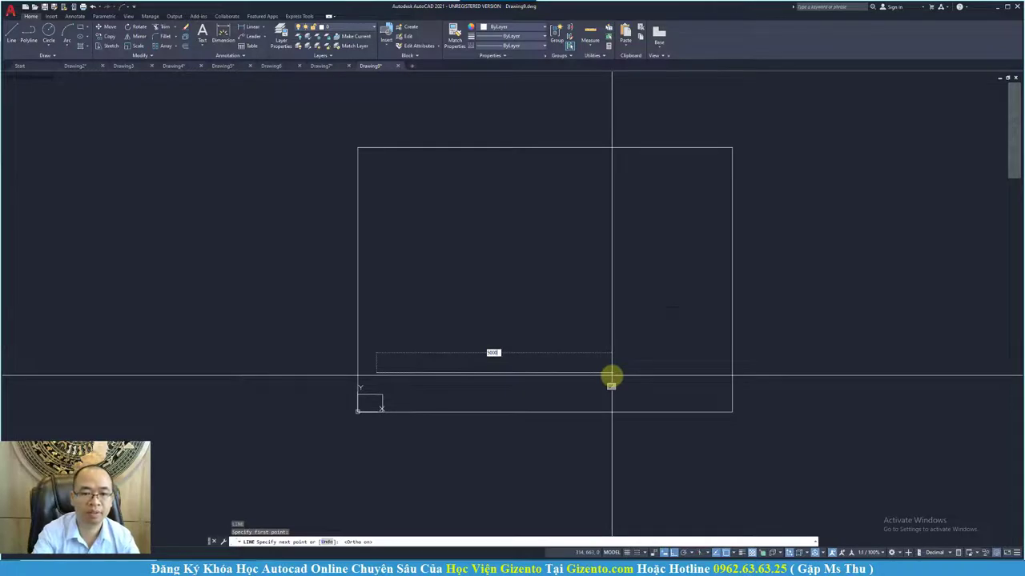
{"action": "key", "text": "Return"}
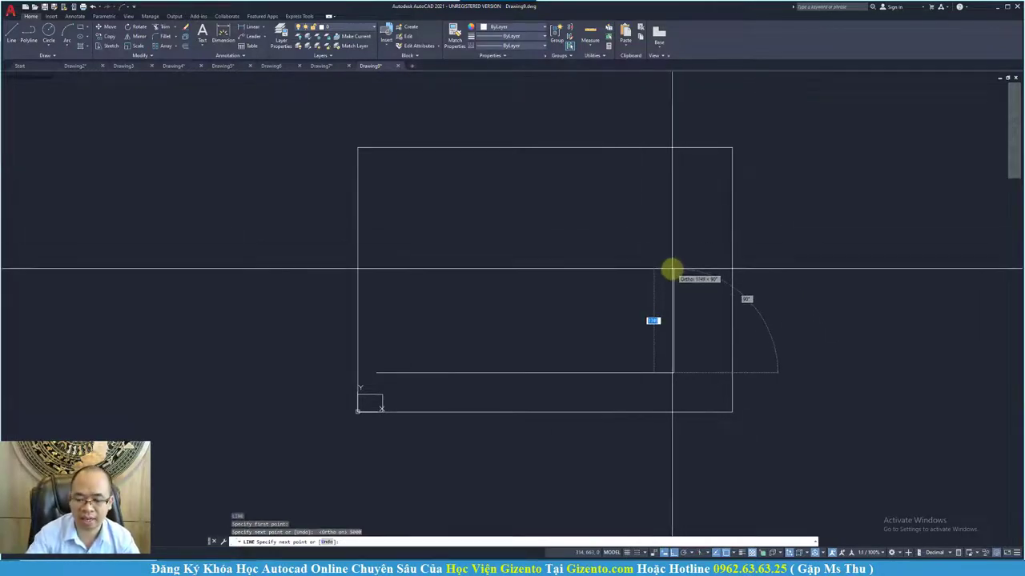
{"action": "type", "text": "2000"}
{"action": "key", "text": "Return"}
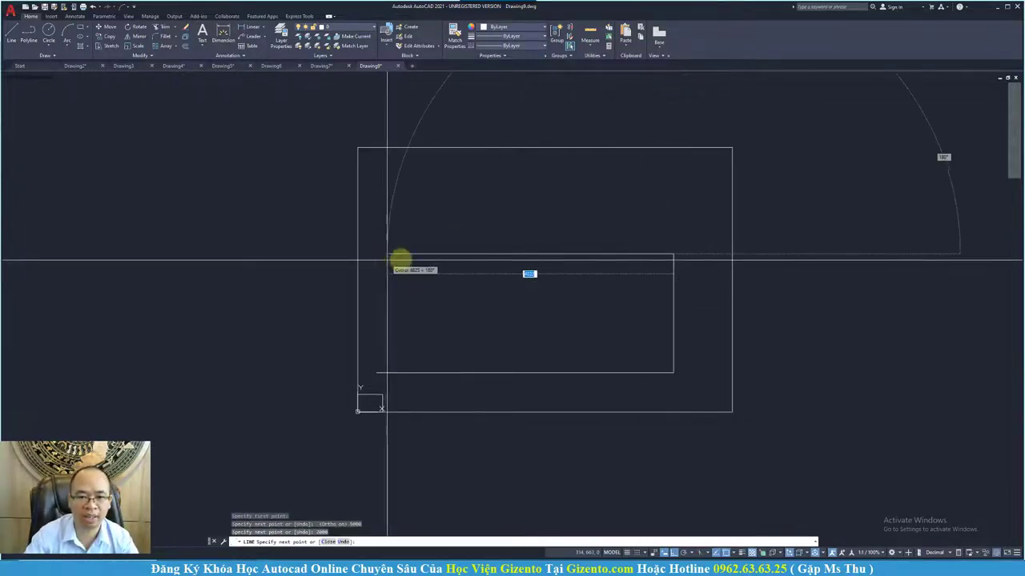
{"action": "key", "text": "Escape"}
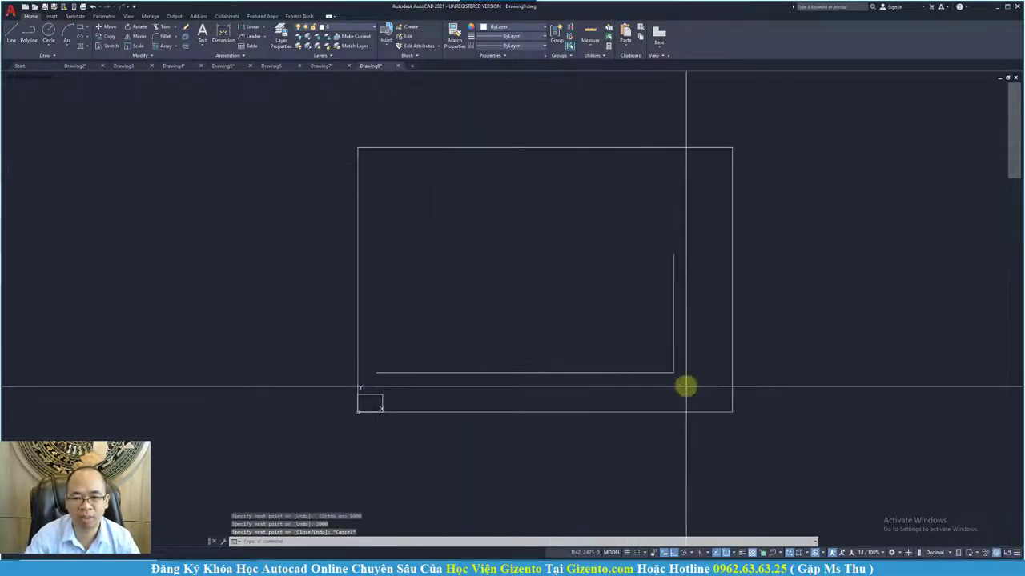
Window-select the two trial lines, erase them, and recentre the view on the rectangle.
{"action": "left_click_drag", "start_coordinate": [684, 386], "coordinate": [650, 347]}
{"action": "key", "text": "Delete"}
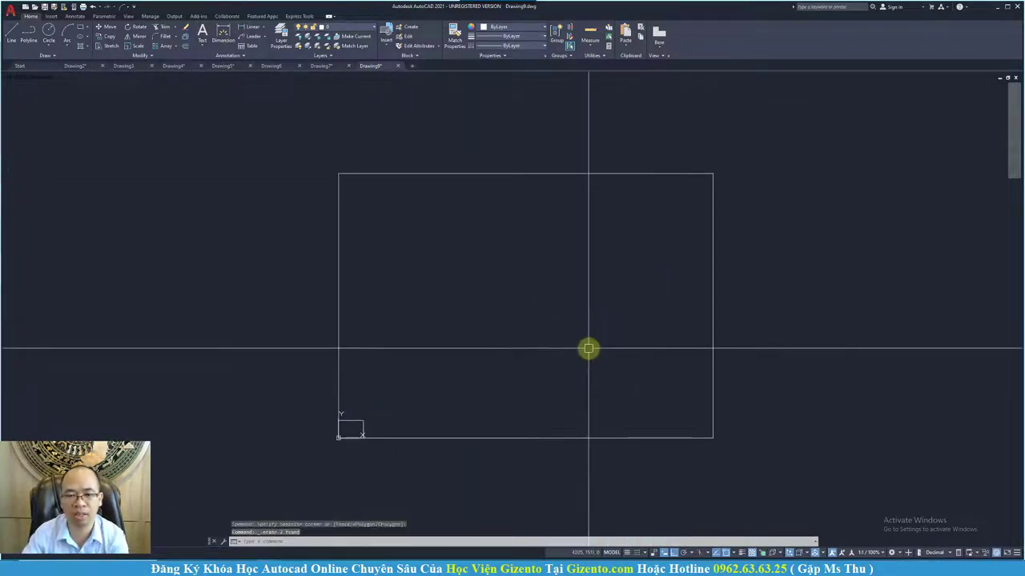
{"action": "scroll", "coordinate": [580, 343], "scroll_direction": "up", "scroll_amount": 2}
{"action": "scroll", "coordinate": [379, 366], "scroll_direction": "down", "scroll_amount": 2}
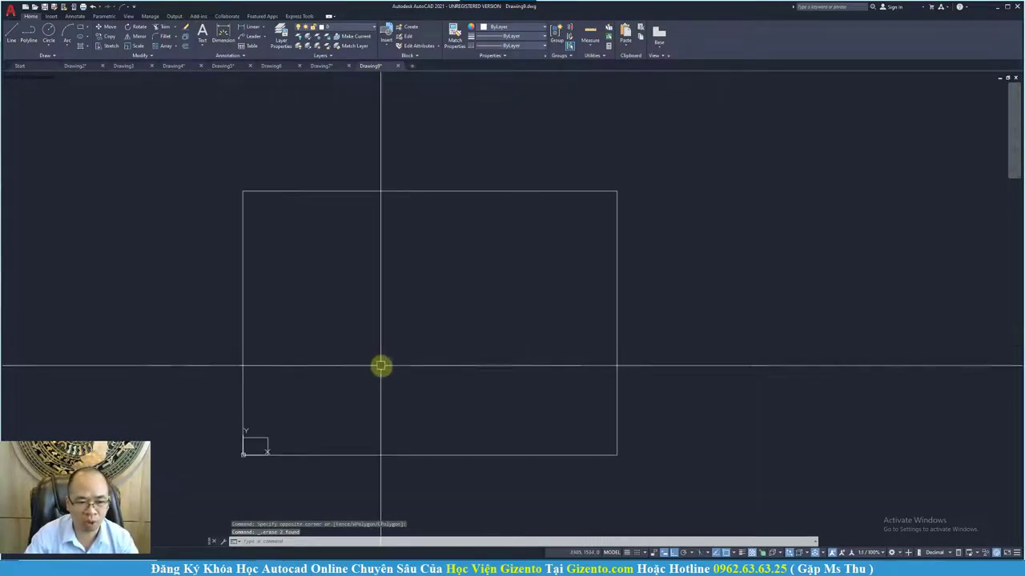
{"action": "middle_click_drag", "start_coordinate": [381, 402], "coordinate": [414, 413]}
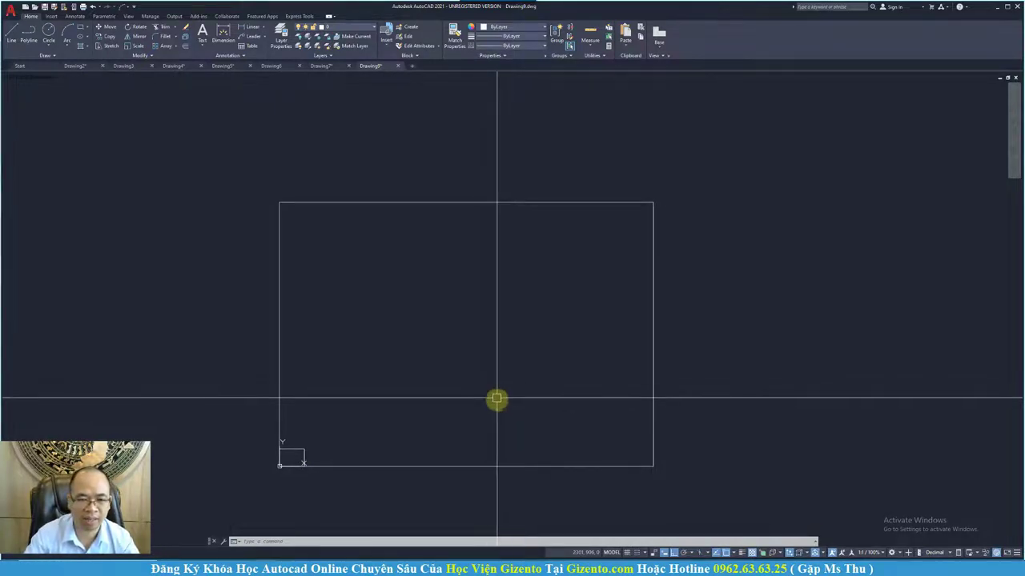
{"action": "middle_click_drag", "start_coordinate": [497, 400], "coordinate": [512, 397]}
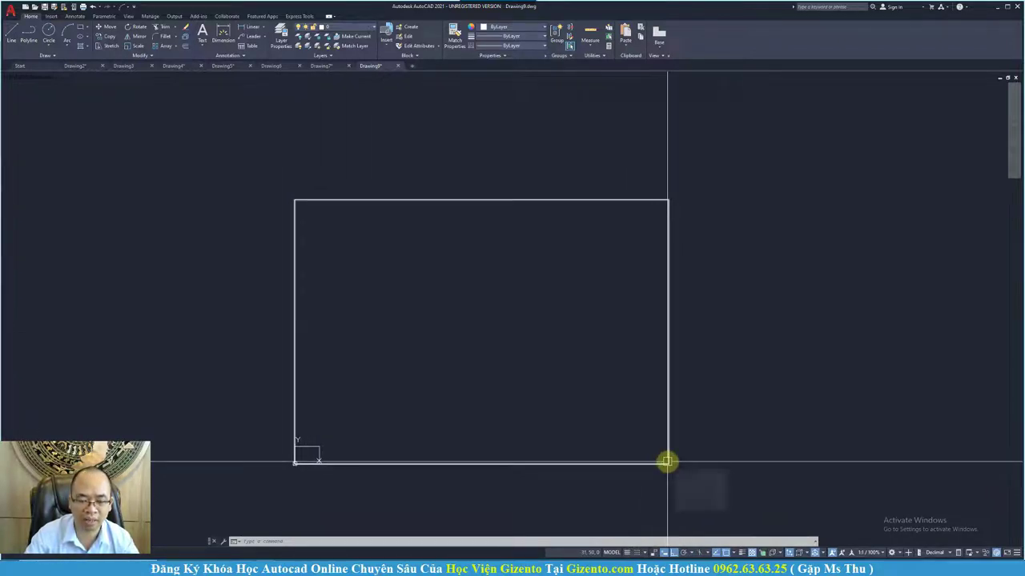
{"action": "mouse_move", "coordinate": [666, 462]}
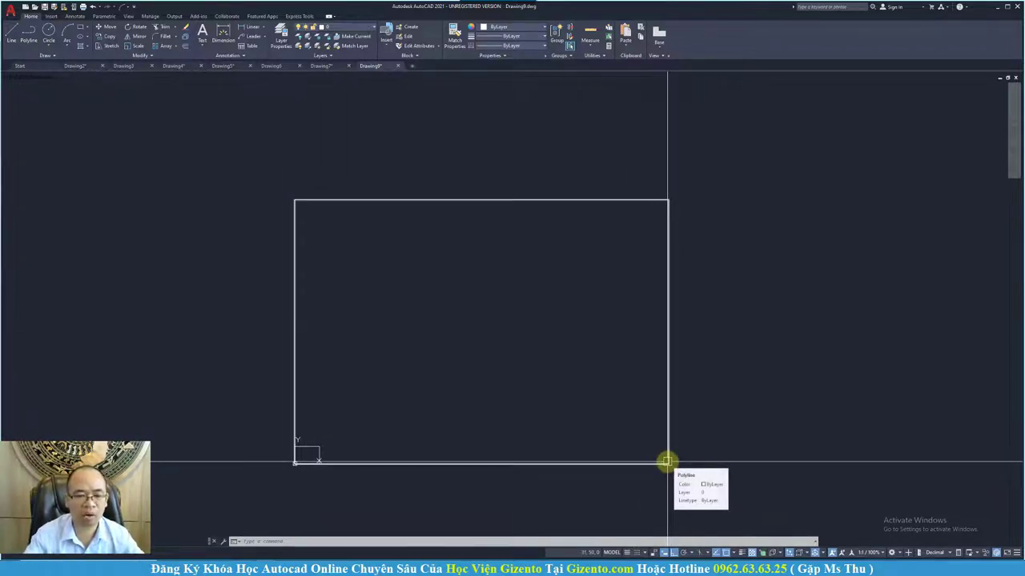
{"action": "middle_click_drag", "start_coordinate": [666, 462], "coordinate": [615, 460]}
{"action": "scroll", "coordinate": [384, 439], "scroll_direction": "down", "scroll_amount": 6}
{"action": "scroll", "coordinate": [425, 441], "scroll_direction": "up", "scroll_amount": 4}
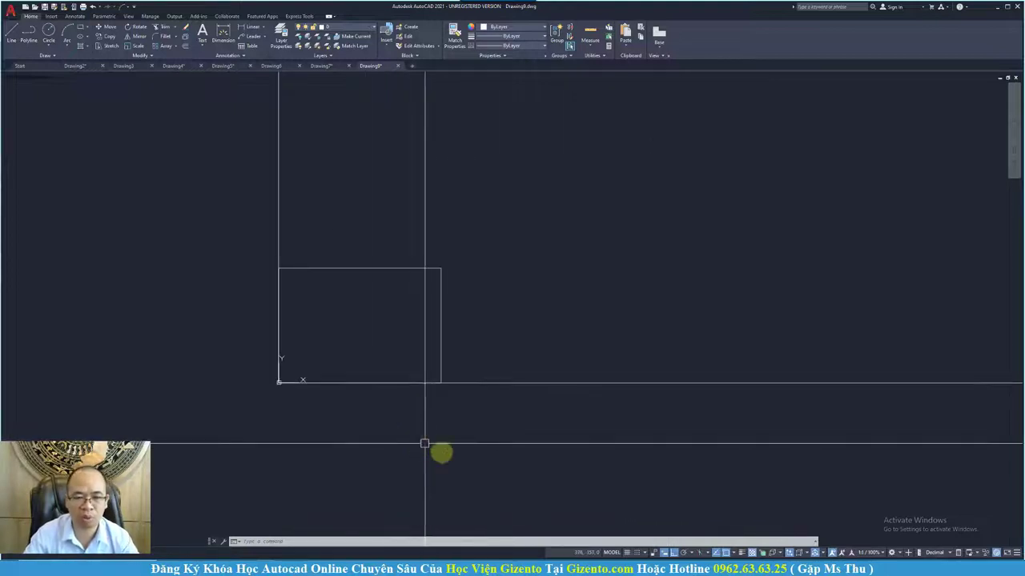
{"action": "mouse_move", "coordinate": [425, 441]}
{"action": "middle_mouse_down"}
{"action": "mouse_move", "coordinate": [472, 437]}
{"action": "mouse_move", "coordinate": [526, 451]}
{"action": "middle_mouse_up"}
{"action": "scroll", "coordinate": [526, 451], "scroll_direction": "down", "scroll_amount": 4}
{"action": "middle_click_drag", "start_coordinate": [606, 444], "coordinate": [483, 450]}
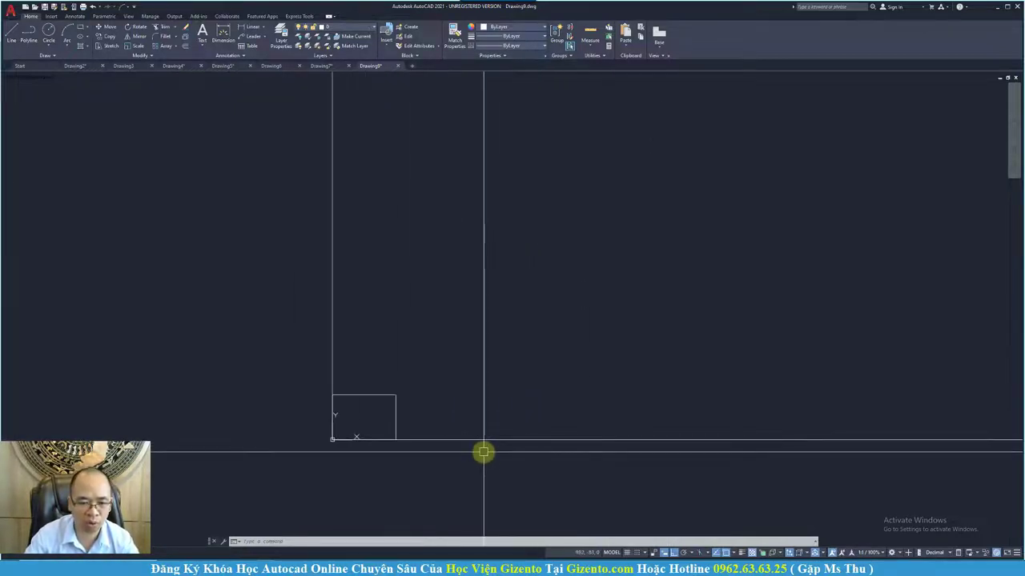
Bring Calculator forward, clear it, and enter 420.
{"action": "key", "text": "alt+Tab"}
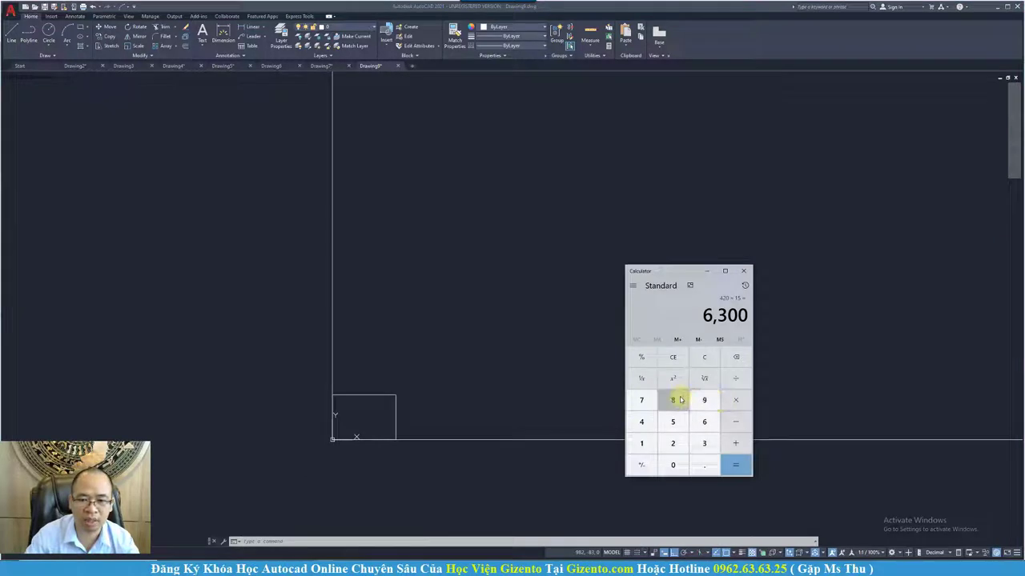
{"action": "left_click", "coordinate": [708, 358]}
{"action": "type", "text": "420"}
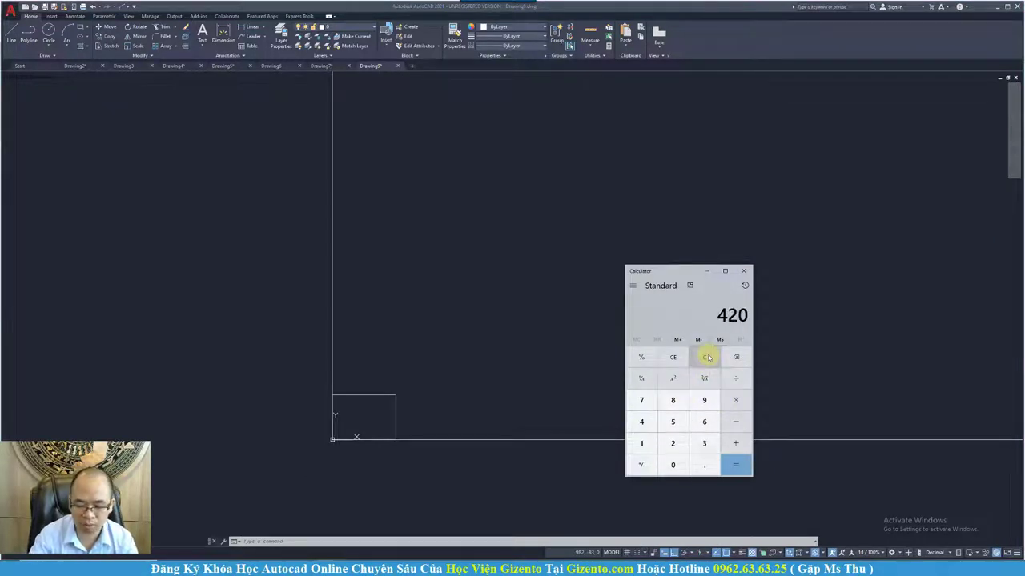
{"action": "type", "text": "000"}
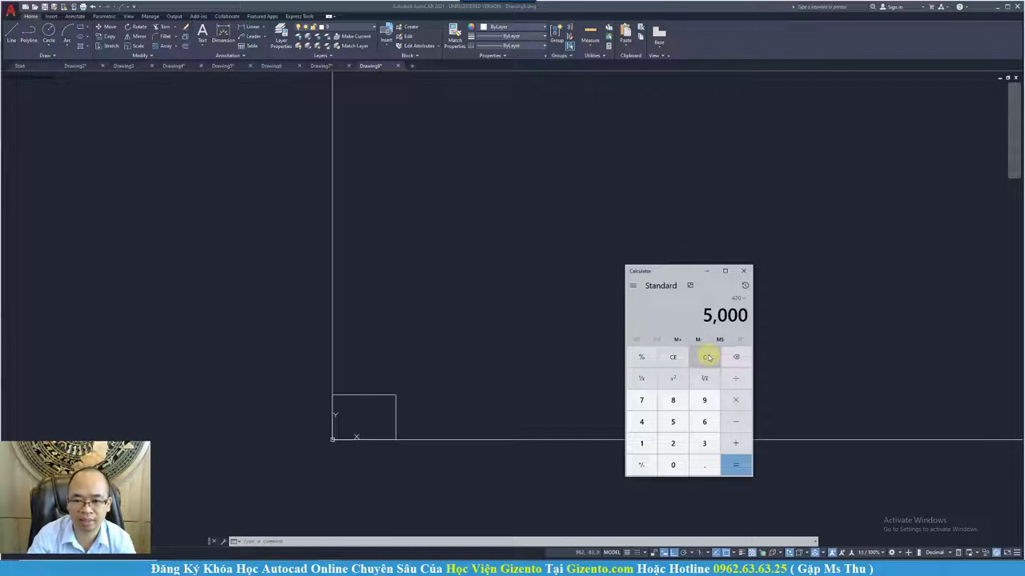
Compute 420 ÷ 5000 = 0.084, then clear it and start entering 5,000.
{"action": "key", "text": "Return"}
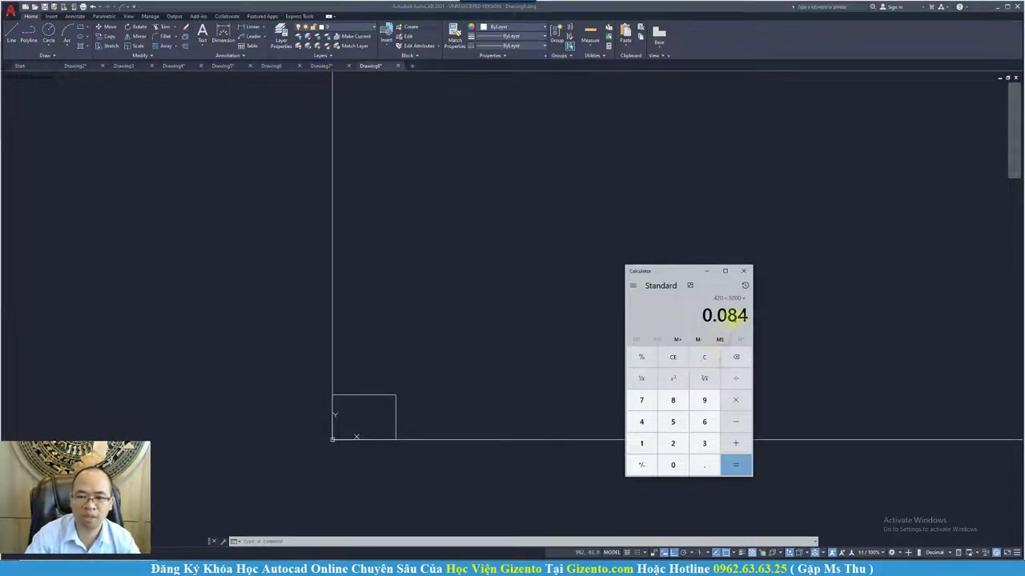
{"action": "key", "text": "Escape"}
{"action": "left_click", "coordinate": [824, 403]}
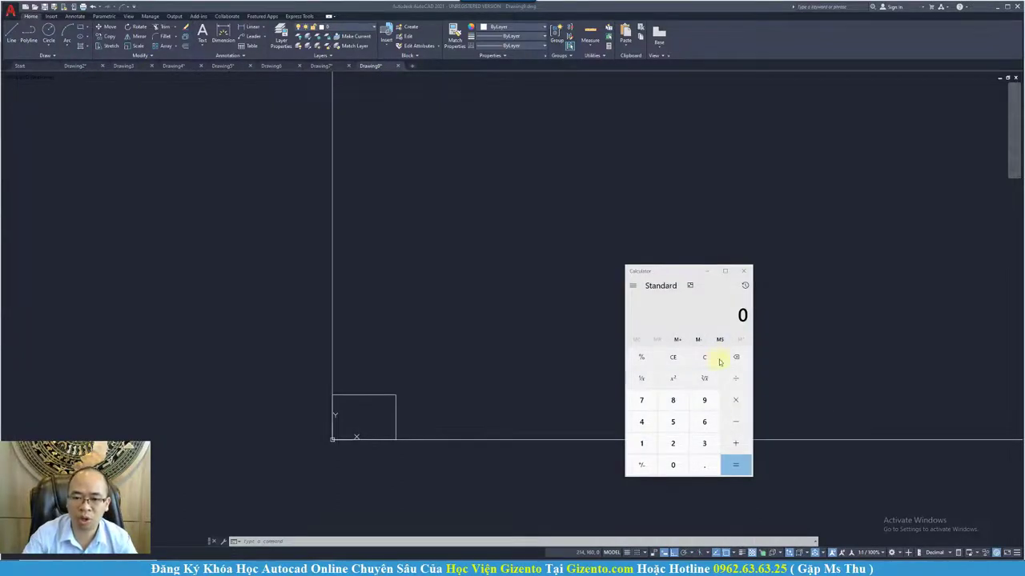
{"action": "left_click", "coordinate": [704, 312]}
{"action": "type", "text": "5"}
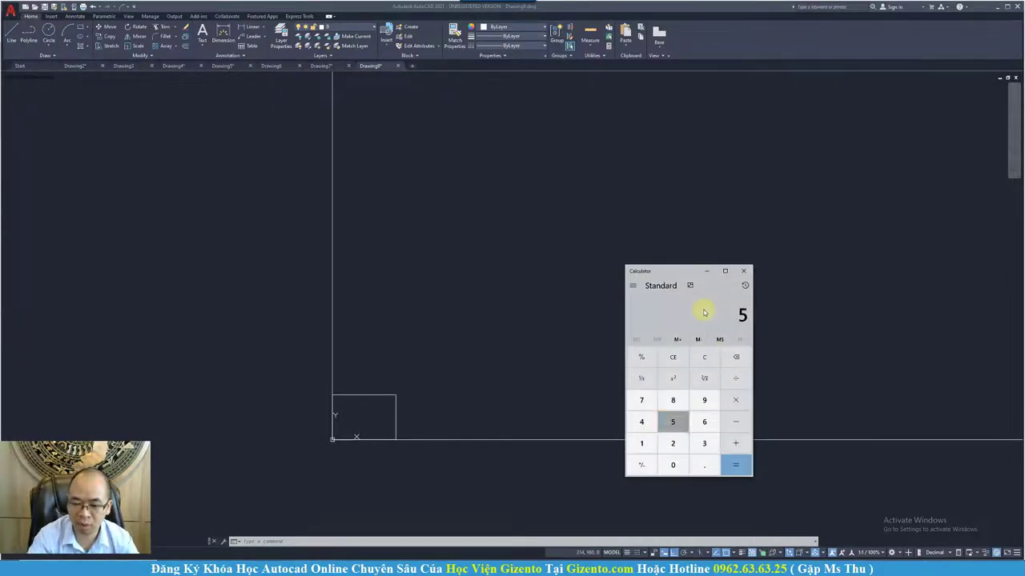
{"action": "type", "text": ",000"}
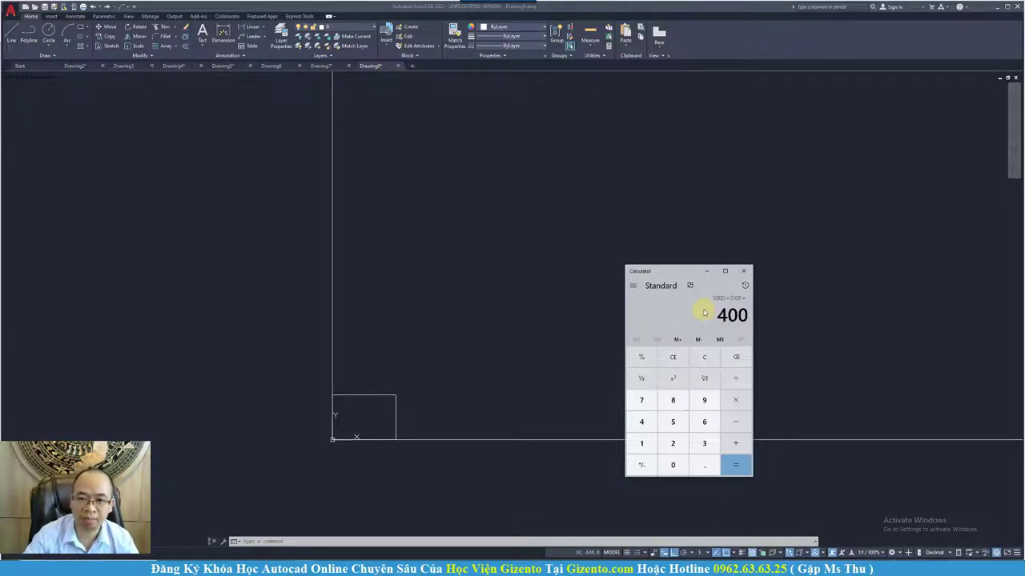
Draw a 400-unit horizontal line near the rectangle's lower-left corner.
{"action": "middle_click_drag", "start_coordinate": [441, 358], "coordinate": [469, 382]}
{"action": "scroll", "coordinate": [469, 382], "scroll_direction": "up", "scroll_amount": 2}
{"action": "scroll", "coordinate": [483, 315], "scroll_direction": "up", "scroll_amount": 2}
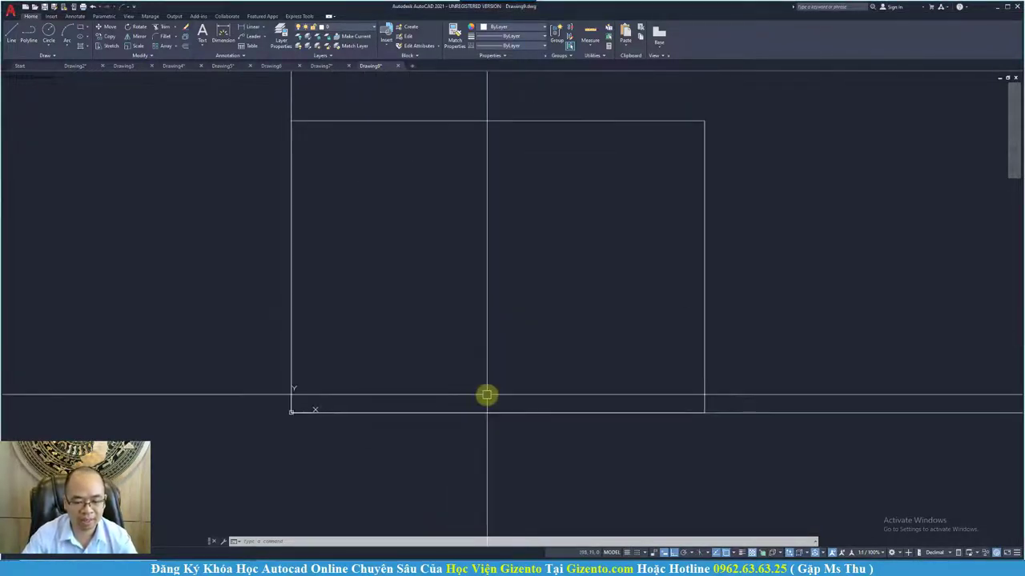
{"action": "scroll", "coordinate": [487, 394], "scroll_direction": "down", "scroll_amount": 6}
{"action": "scroll", "coordinate": [487, 389], "scroll_direction": "up", "scroll_amount": 4}
{"action": "type", "text": "l"}
{"action": "key", "text": "Return"}
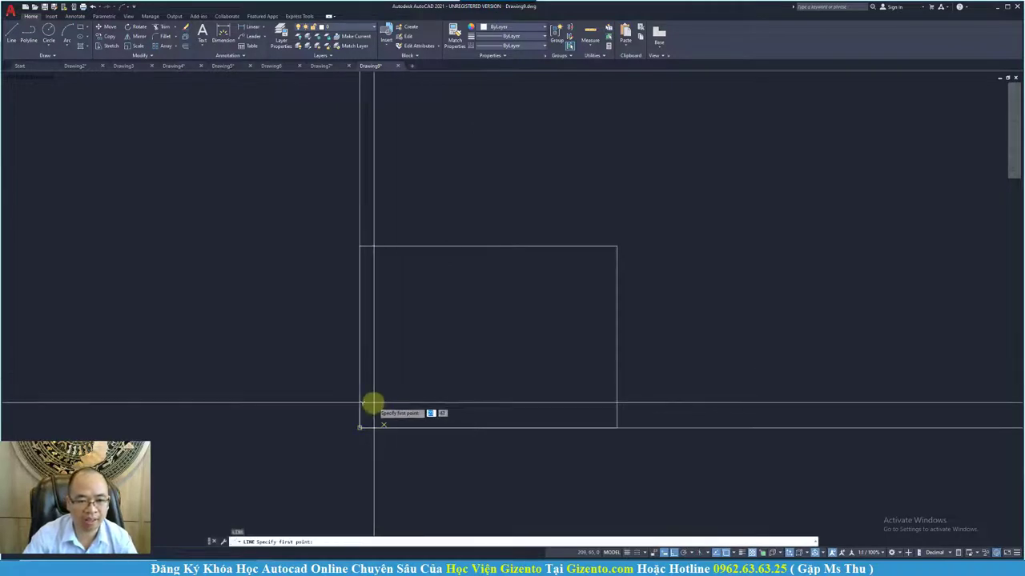
{"action": "left_click", "coordinate": [373, 406]}
{"action": "key", "text": "Return"}
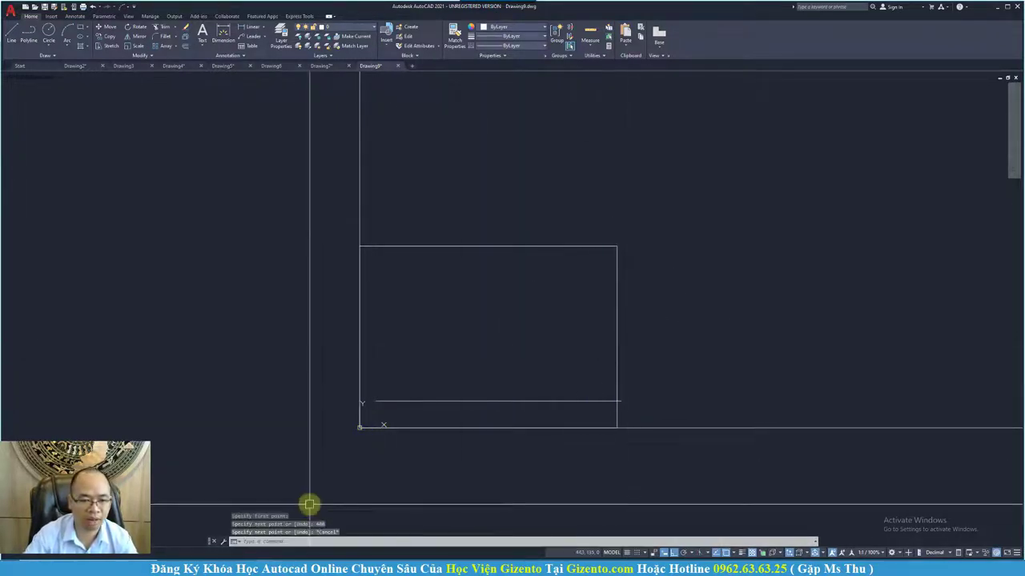
{"action": "key", "text": "Escape"}
In Calculator, compute 2000 × 0.08 = 160.
{"action": "left_click", "coordinate": [417, 568]}
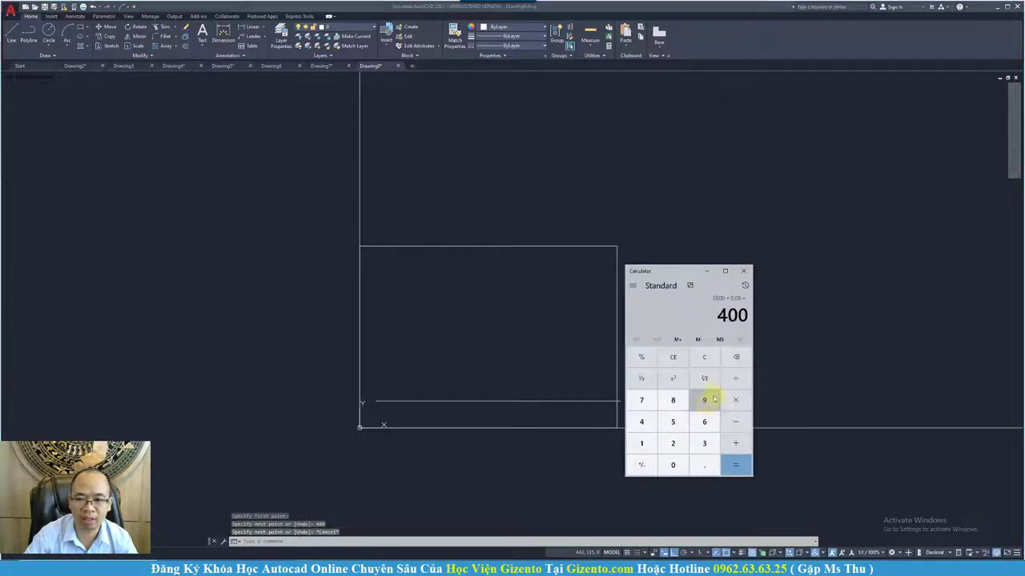
{"action": "left_click", "coordinate": [705, 357]}
{"action": "type", "text": "2000"}
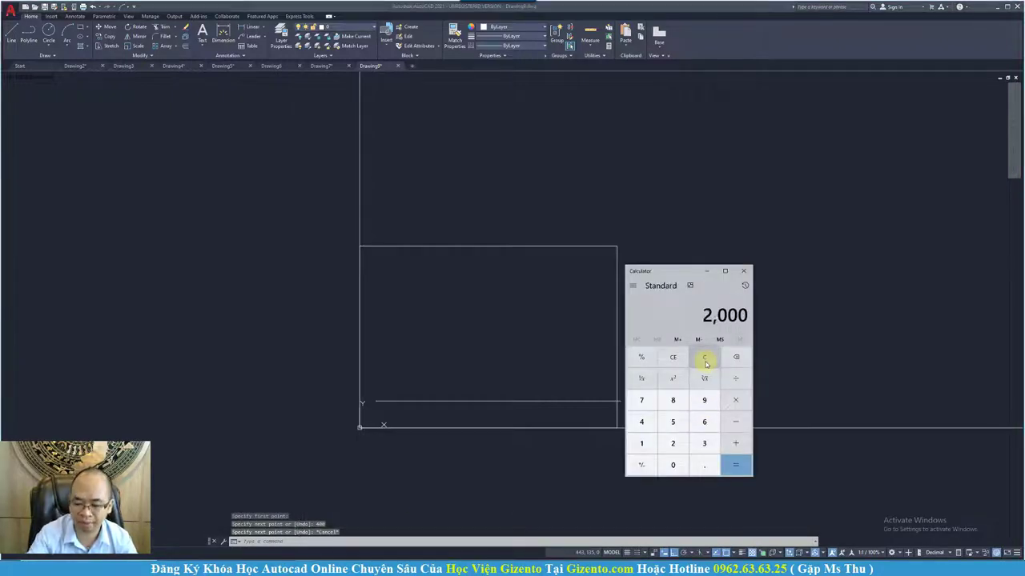
{"action": "type", "text": "*0.08"}
{"action": "key", "text": "Return"}
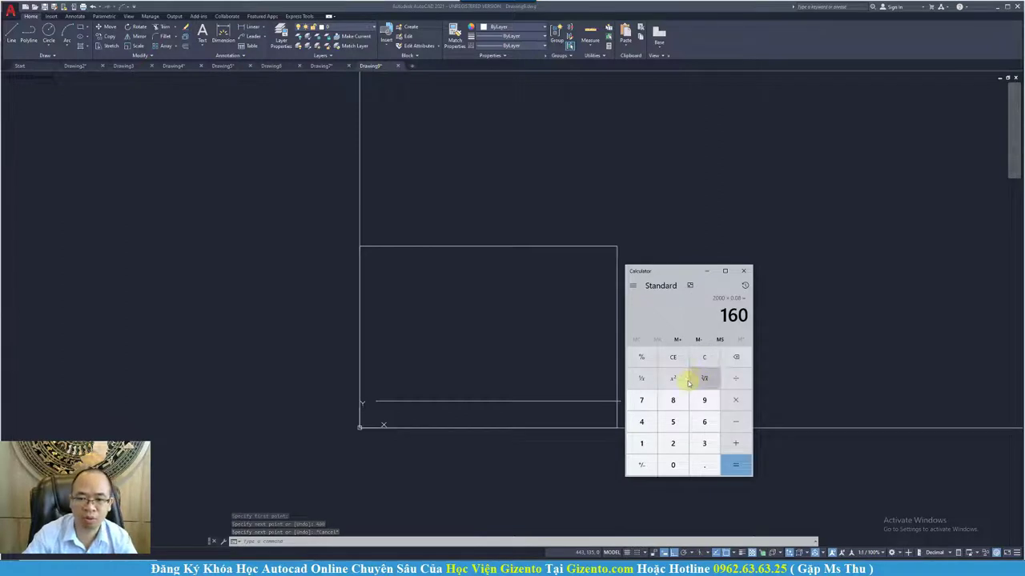
{"action": "key", "text": "Escape"}
{"action": "left_click", "coordinate": [569, 368]}
From the 400 line's right end, draw a 160-unit vertical line and a leg back left.
{"action": "key", "text": "space"}
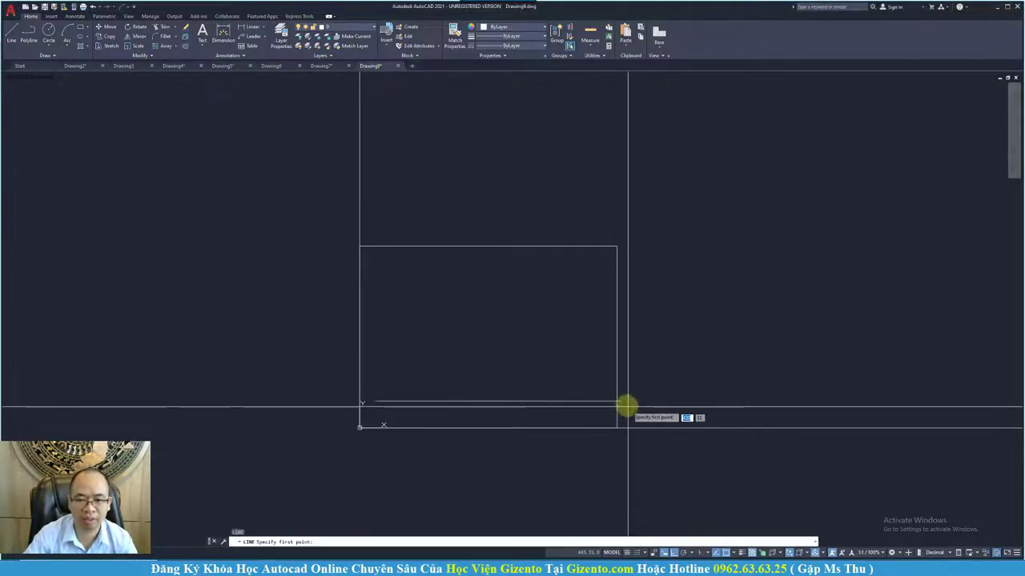
{"action": "left_click", "coordinate": [618, 401]}
{"action": "type", "text": "160"}
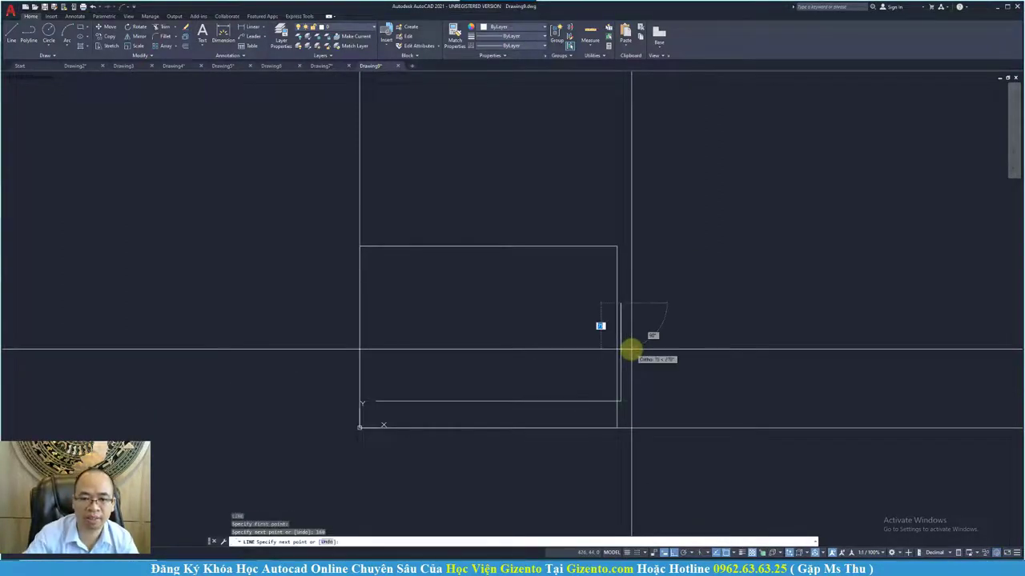
{"action": "key", "text": "Return"}
{"action": "left_click", "coordinate": [450, 308]}
{"action": "key", "text": "Escape"}
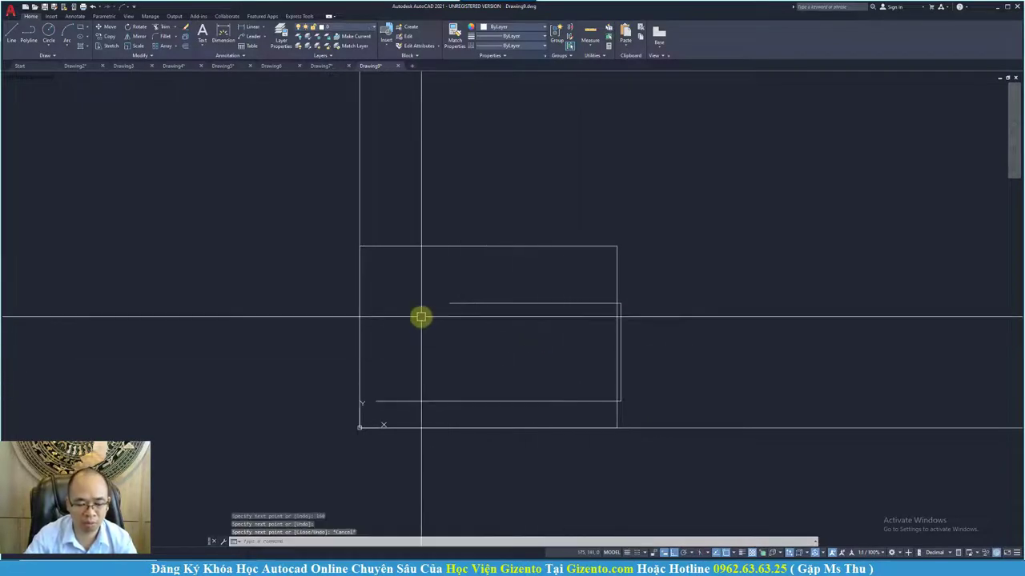
{"action": "type", "text": "m"}
{"action": "key", "text": "Return"}
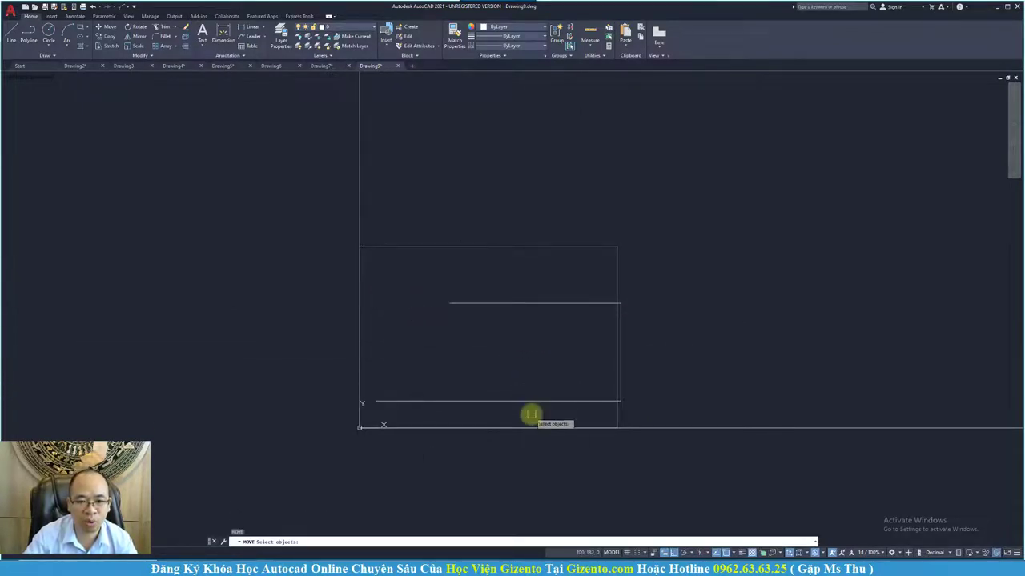
Select the new lines and move them into place with MOVE.
{"action": "left_click", "coordinate": [530, 414]}
{"action": "left_click", "coordinate": [495, 296]}
{"action": "left_click", "coordinate": [584, 282]}
{"action": "left_click", "coordinate": [640, 402]}
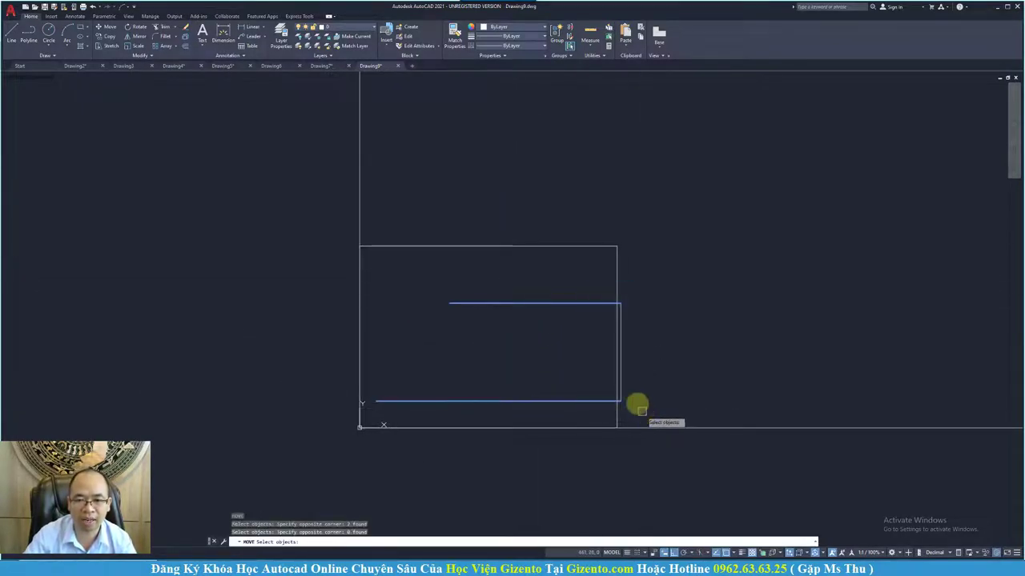
{"action": "left_click", "coordinate": [621, 362]}
{"action": "key", "text": "Return"}
{"action": "left_click", "coordinate": [551, 406]}
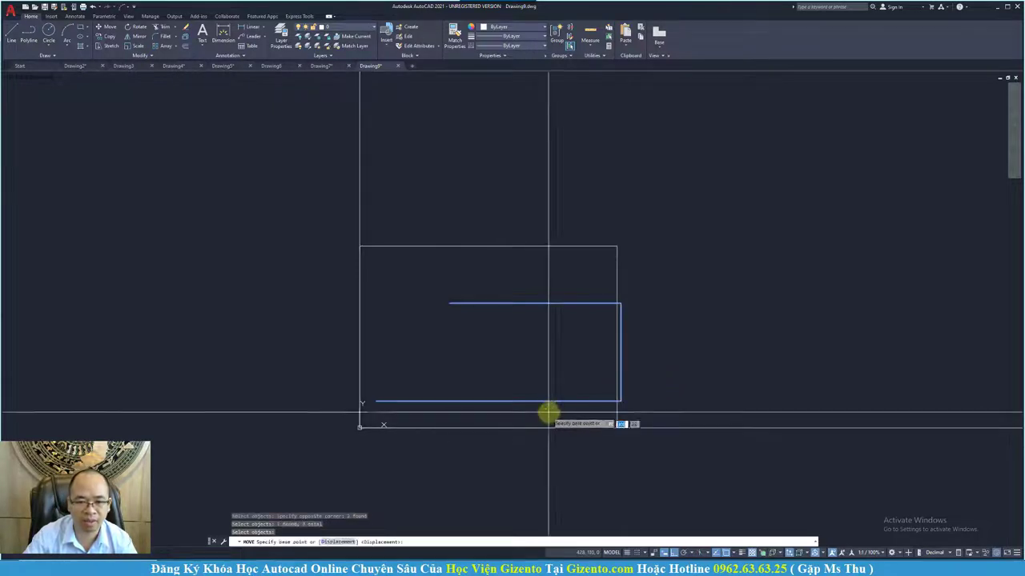
{"action": "left_click", "coordinate": [537, 412]}
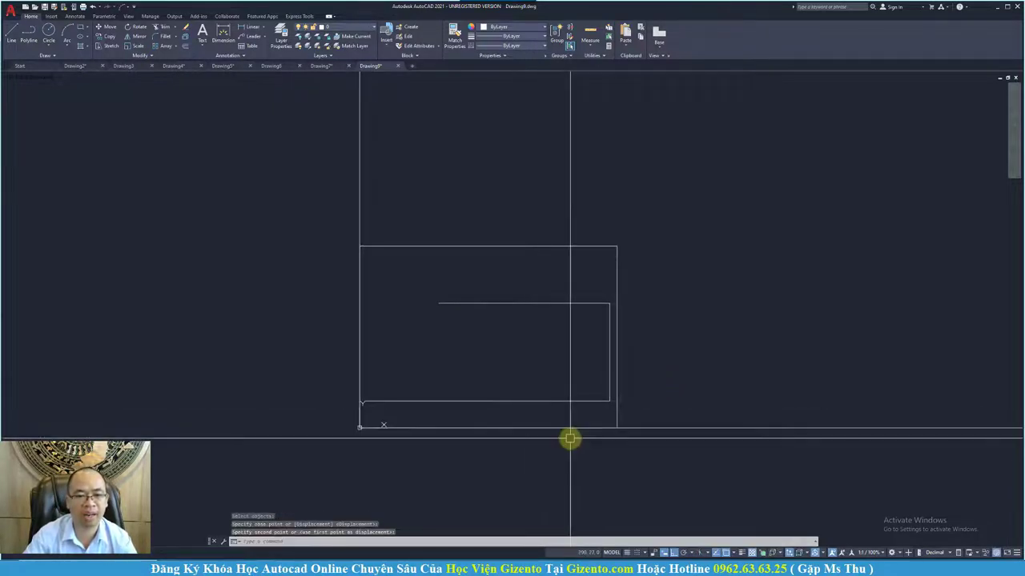
Pan toward the origin, pick the outer border rectangle, then cancel the selection.
{"action": "scroll", "coordinate": [525, 436], "scroll_direction": "down", "scroll_amount": 5}
{"action": "middle_click_drag", "start_coordinate": [624, 411], "coordinate": [393, 420]}
{"action": "scroll", "coordinate": [448, 398], "scroll_direction": "down", "scroll_amount": 2}
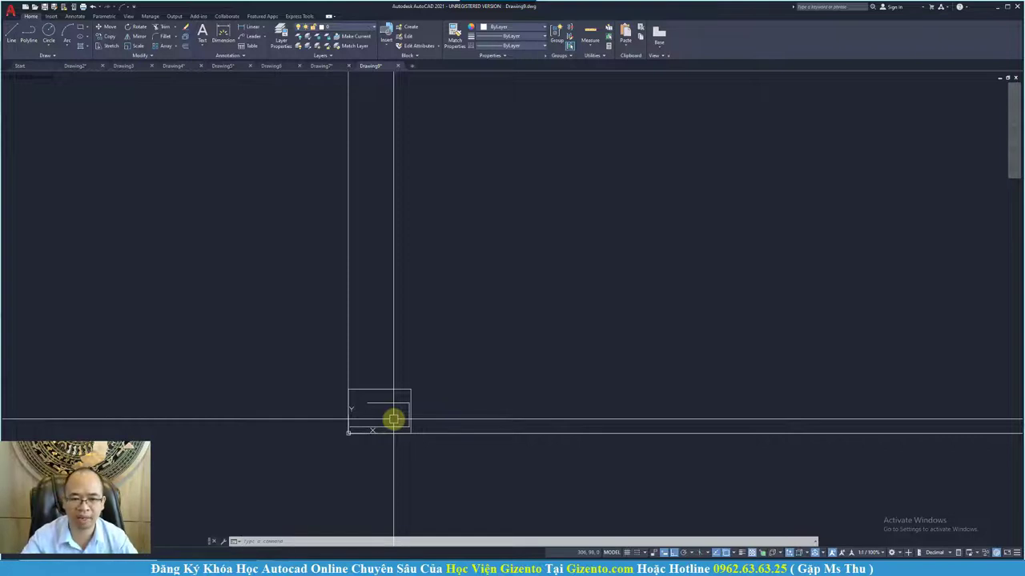
{"action": "scroll", "coordinate": [376, 433], "scroll_direction": "up", "scroll_amount": 2}
{"action": "scroll", "coordinate": [396, 426], "scroll_direction": "up", "scroll_amount": 2}
{"action": "scroll", "coordinate": [320, 436], "scroll_direction": "up", "scroll_amount": 4}
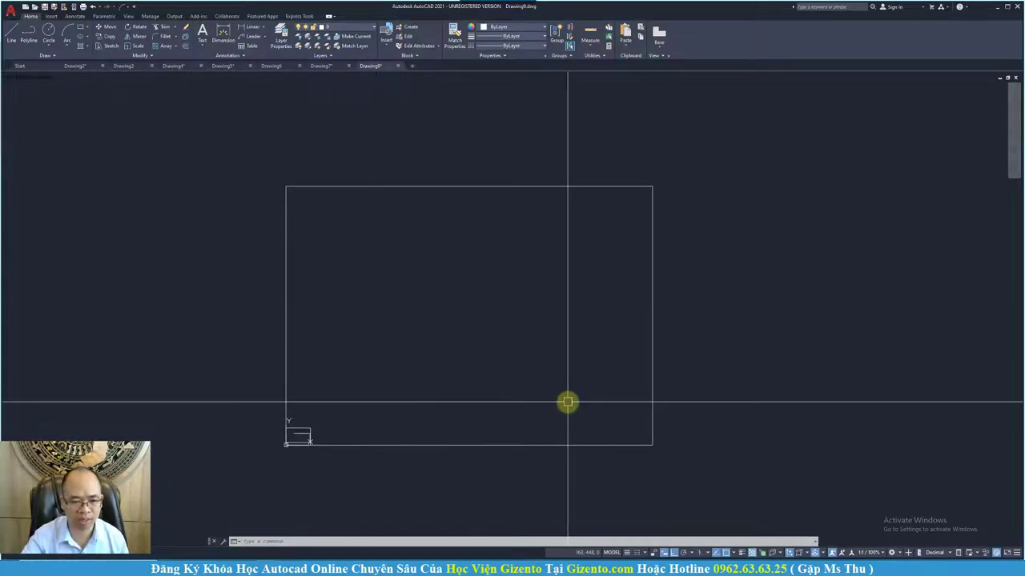
{"action": "scroll", "coordinate": [448, 420], "scroll_direction": "down", "scroll_amount": 5}
{"action": "scroll", "coordinate": [417, 436], "scroll_direction": "up", "scroll_amount": 4}
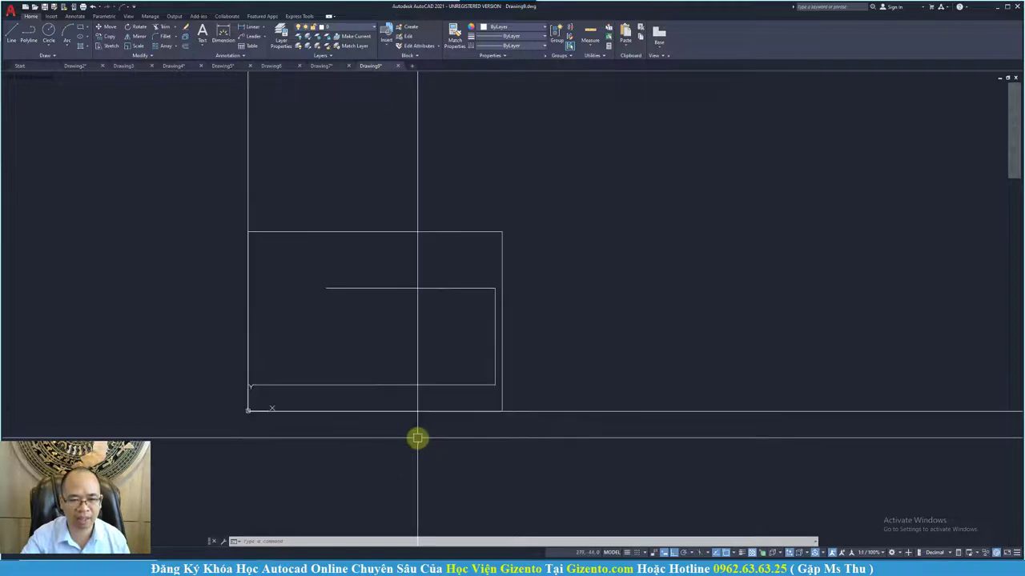
{"action": "left_click", "coordinate": [502, 391]}
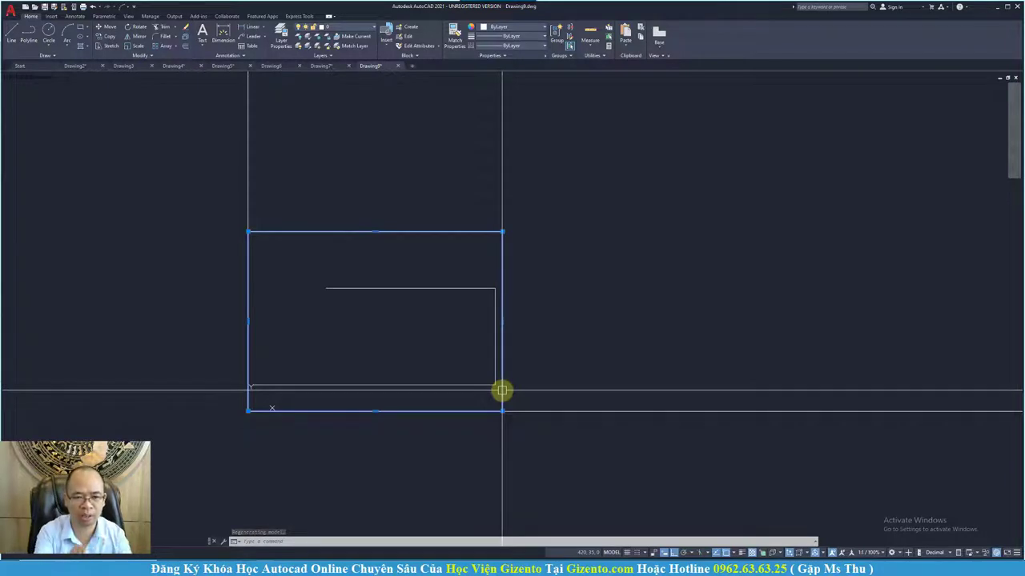
{"action": "key", "text": "Escape"}
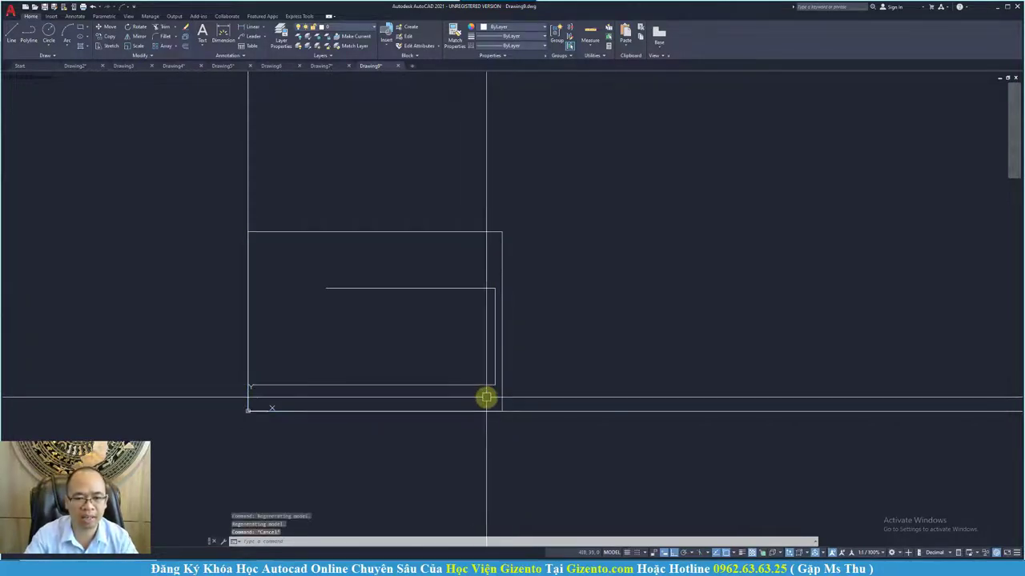
Window-select the inner L-shaped lines, erase them, and recentre on the remaining rectangles.
{"action": "left_click", "coordinate": [497, 398]}
{"action": "left_click", "coordinate": [480, 276]}
{"action": "key", "text": "Delete"}
{"action": "scroll", "coordinate": [437, 334], "scroll_direction": "down", "scroll_amount": 4}
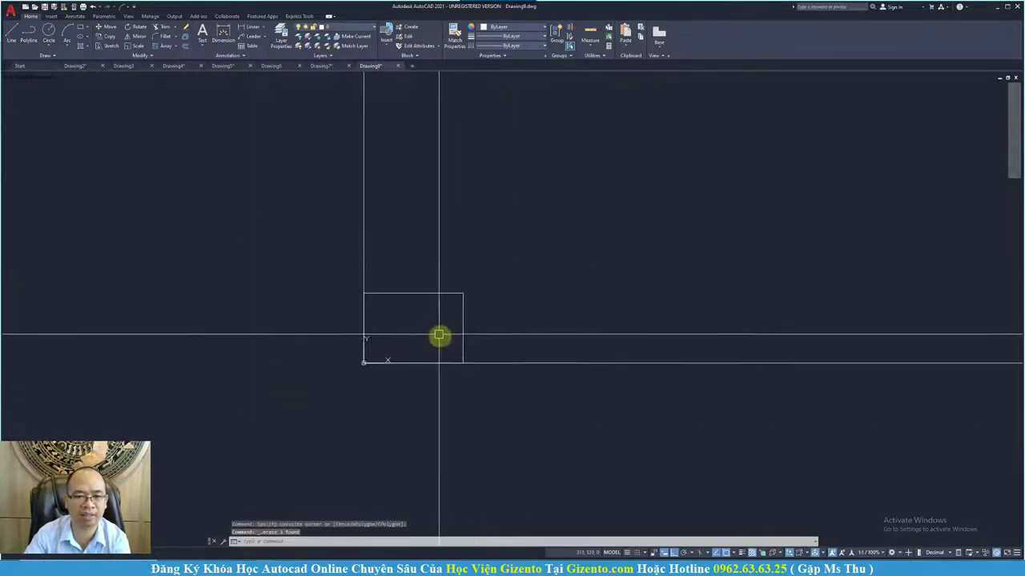
{"action": "scroll", "coordinate": [484, 382], "scroll_direction": "down", "scroll_amount": 5}
{"action": "middle_click_drag", "start_coordinate": [555, 358], "coordinate": [499, 370]}
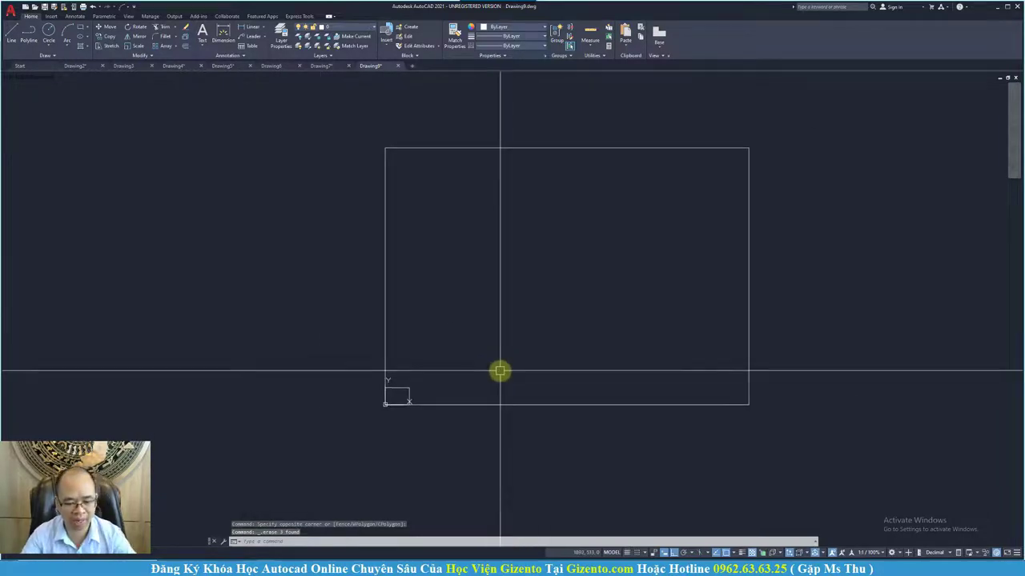
Create Drawing10 with the Advanced Setup wizard, keeping the default units, angles and 420 × 297 area.
{"action": "key", "text": "ctrl+n"}
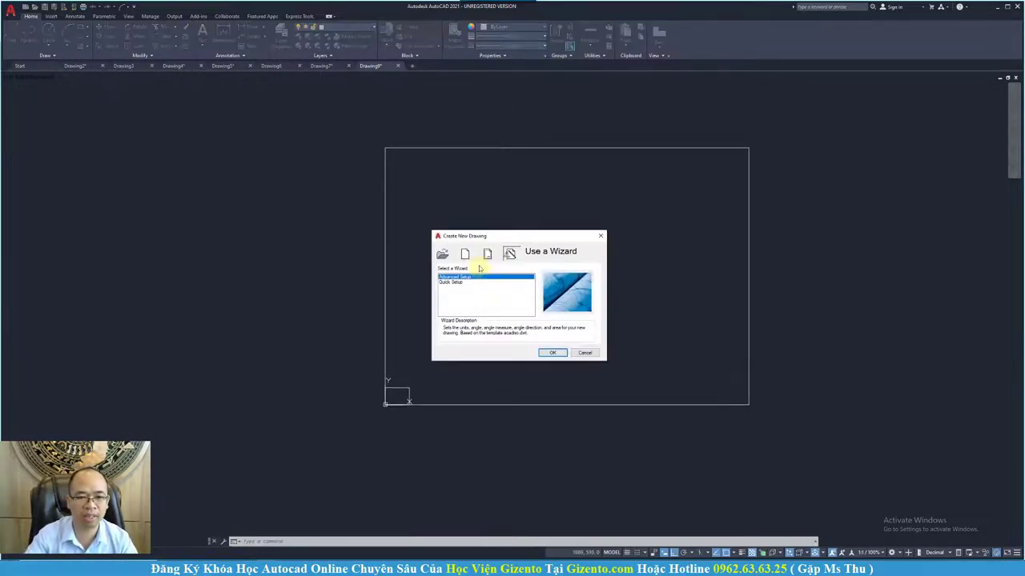
{"action": "left_click", "coordinate": [554, 359]}
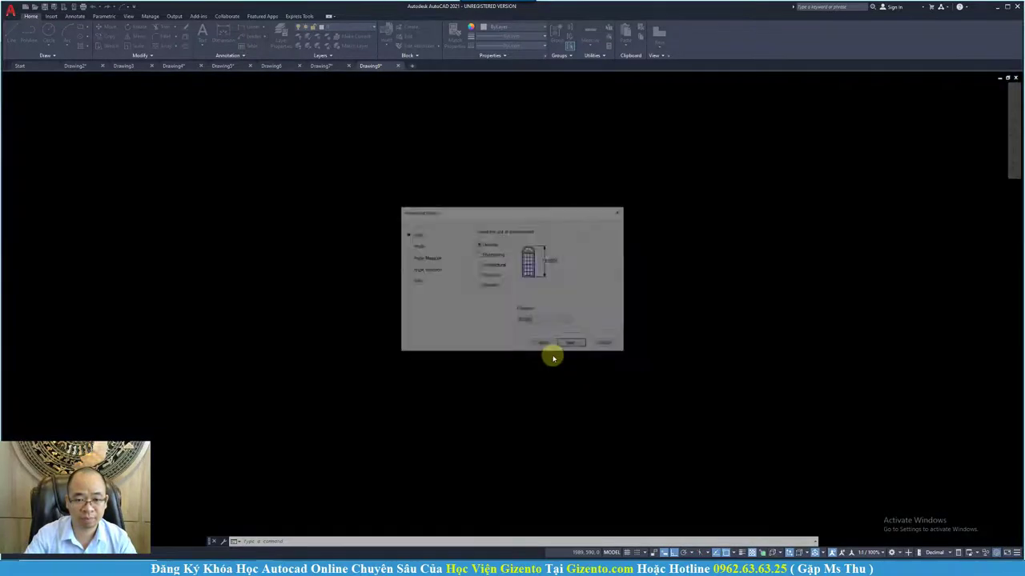
{"action": "left_click", "coordinate": [572, 344]}
{"action": "left_click", "coordinate": [572, 344]}
{"action": "left_click", "coordinate": [572, 344]}
{"action": "left_click", "coordinate": [572, 344]}
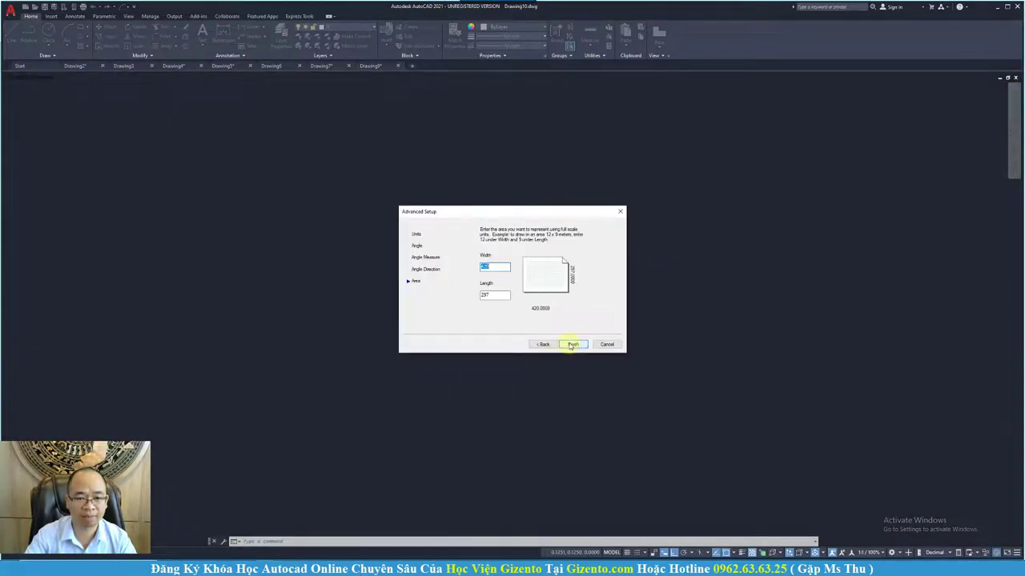
{"action": "left_click", "coordinate": [607, 344]}
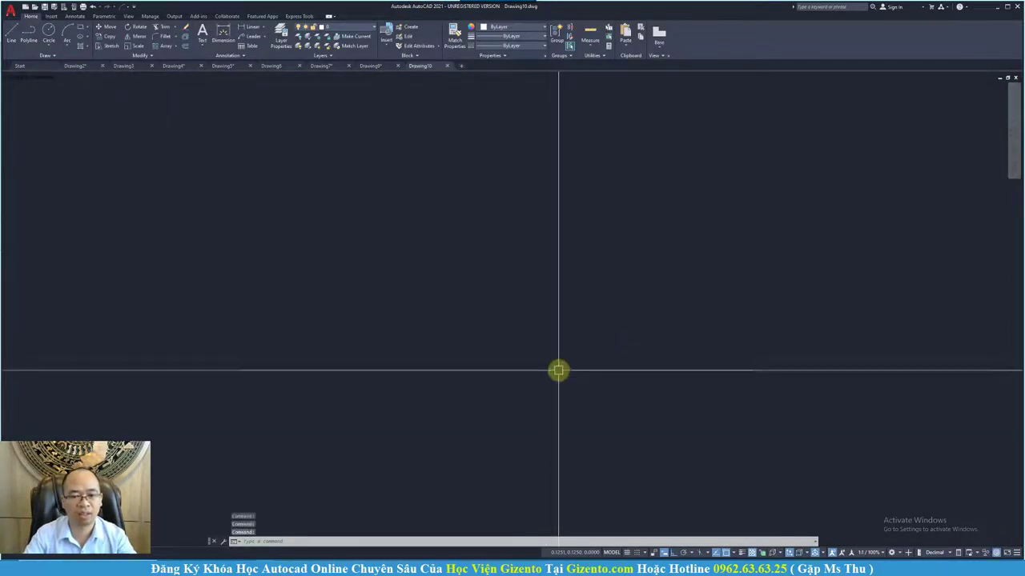
{"action": "scroll", "coordinate": [482, 427], "scroll_direction": "down", "scroll_amount": 3}
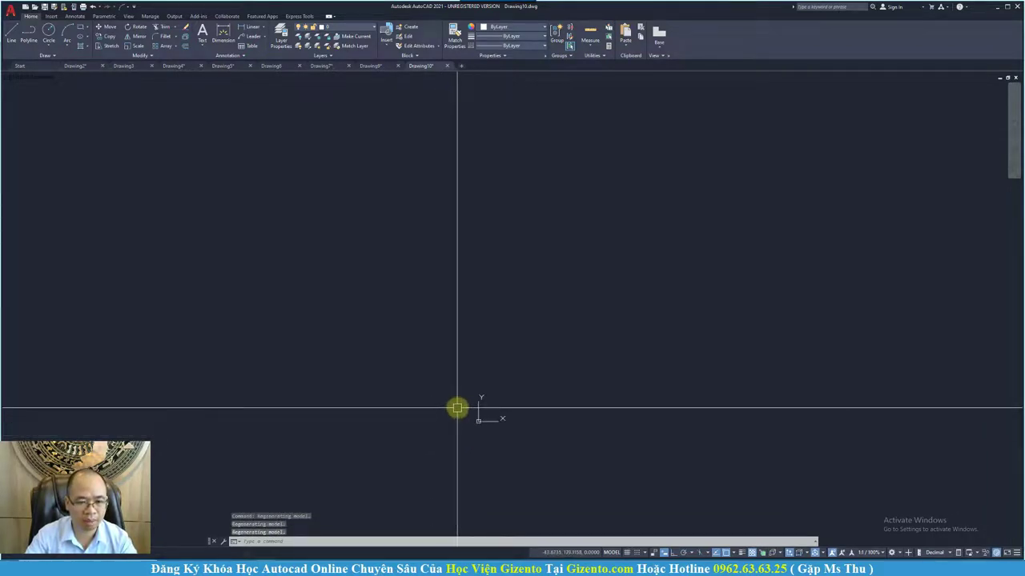
{"action": "scroll", "coordinate": [414, 421], "scroll_direction": "up", "scroll_amount": 2}
{"action": "scroll", "coordinate": [304, 420], "scroll_direction": "up", "scroll_amount": 2}
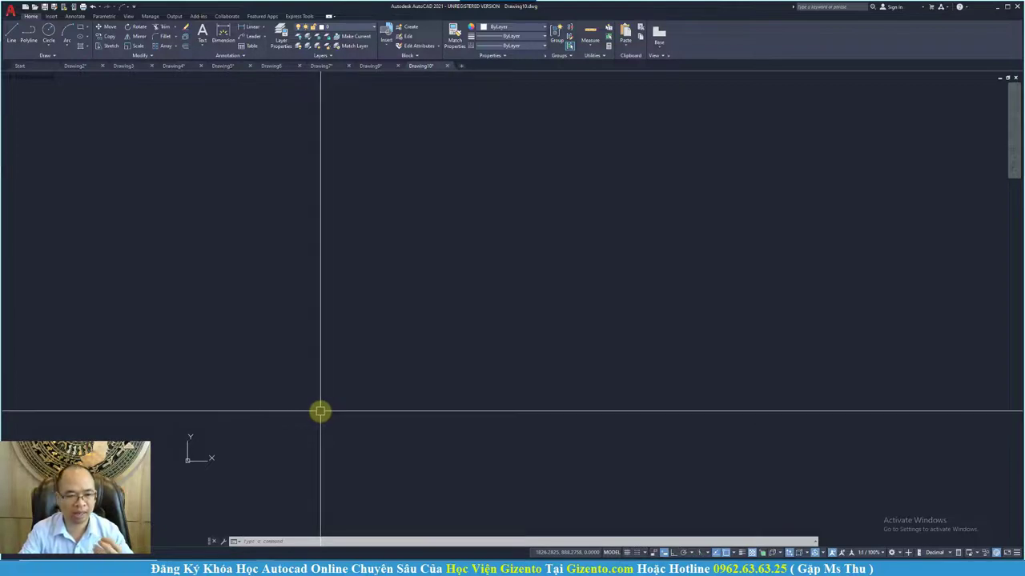
Create Drawing11 via Advanced Setup: decimal units, decimal degrees, East base, counter-clockwise, 420 × 297 area.
{"action": "key", "text": "ctrl+n"}
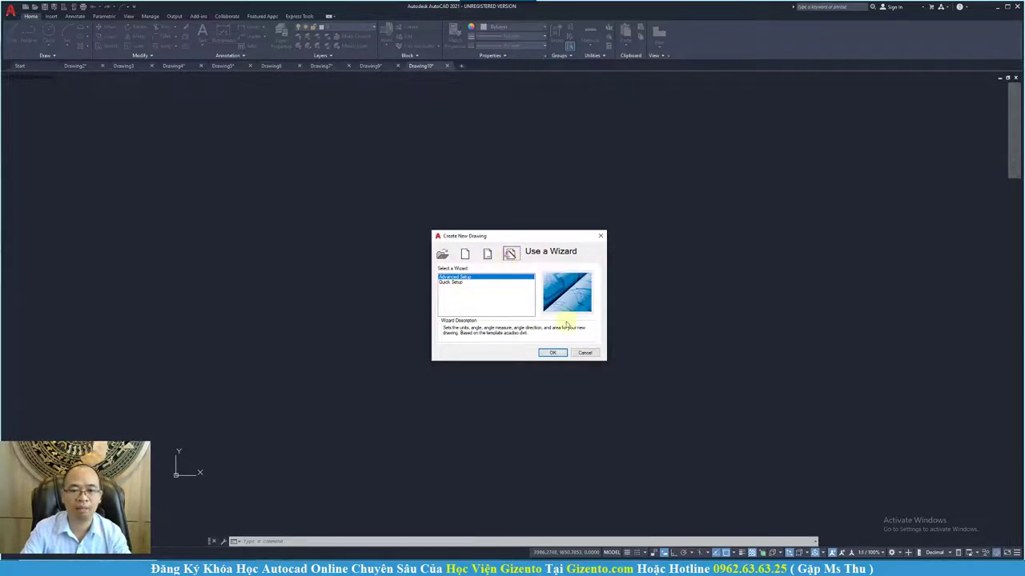
{"action": "left_click", "coordinate": [556, 353]}
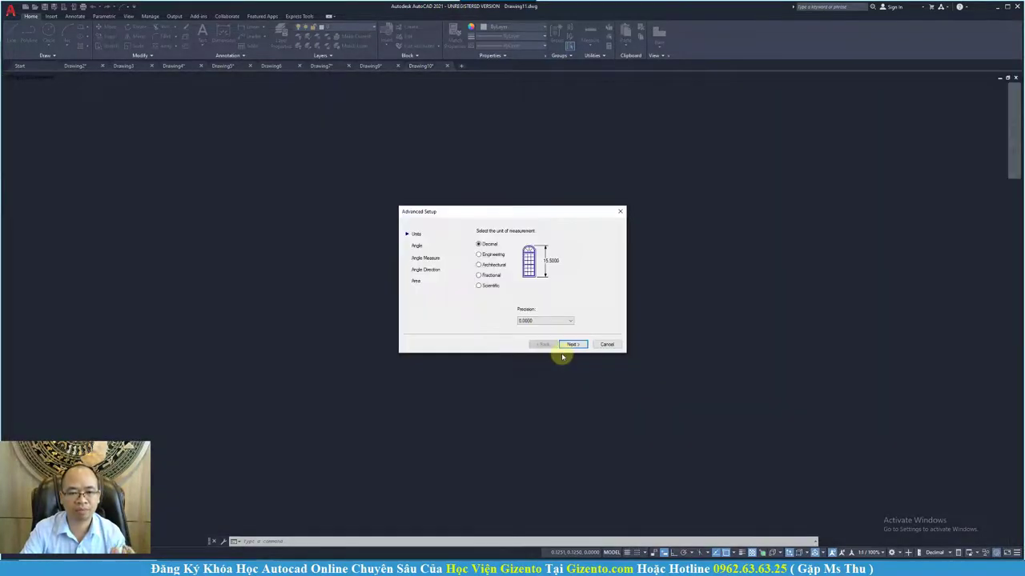
{"action": "left_click", "coordinate": [572, 344]}
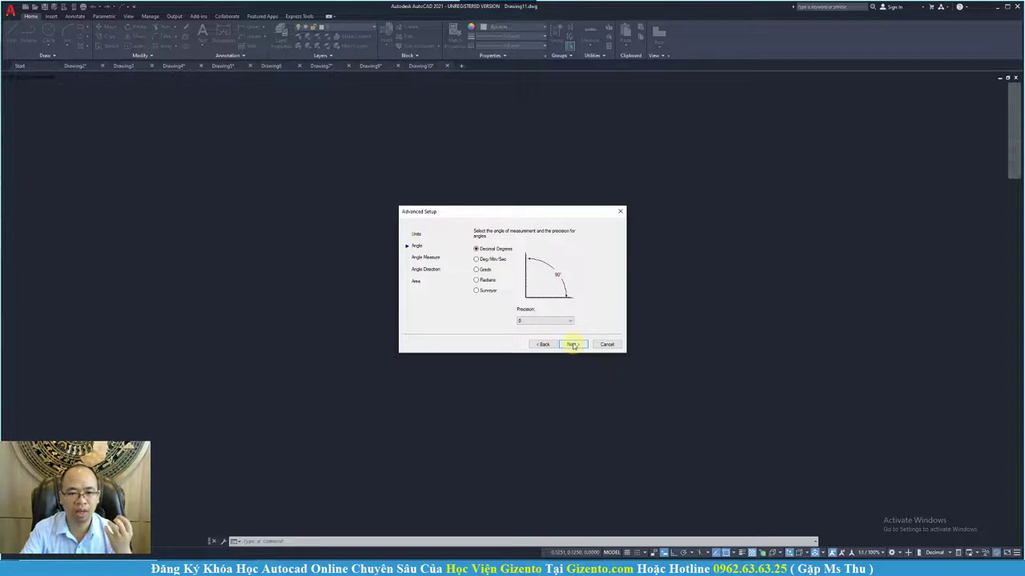
{"action": "left_click", "coordinate": [573, 345]}
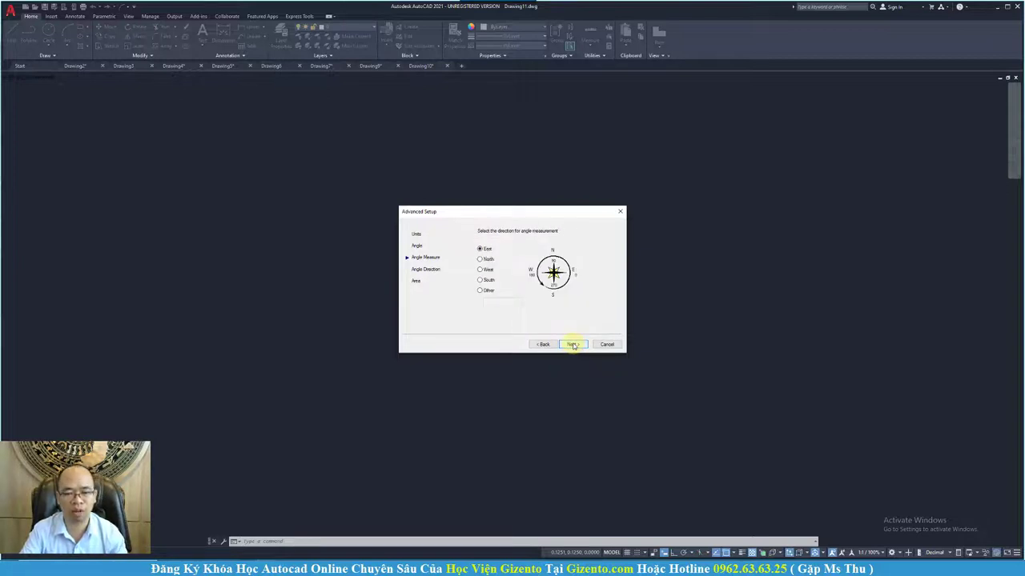
{"action": "left_click", "coordinate": [573, 345]}
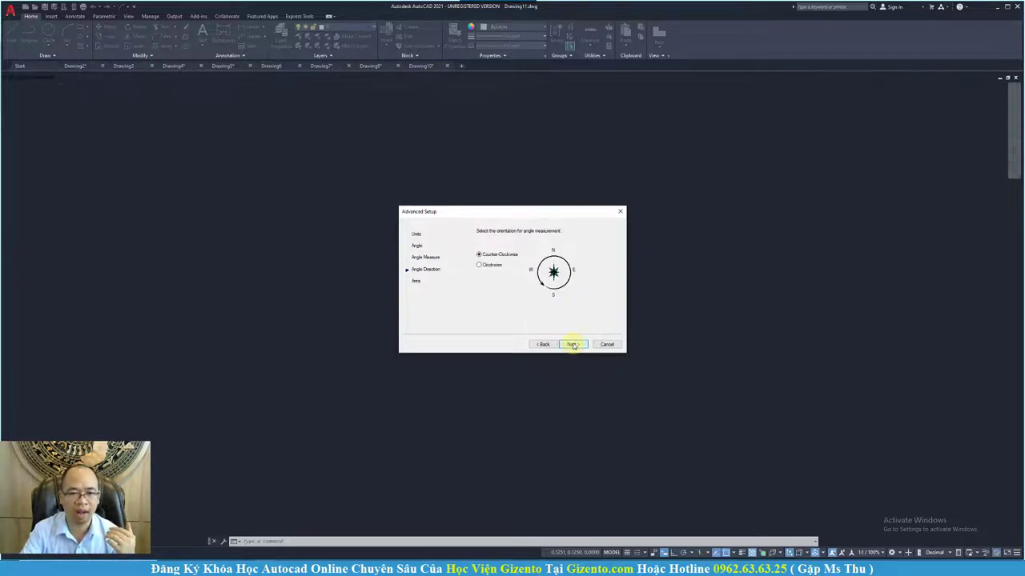
{"action": "left_click", "coordinate": [574, 345]}
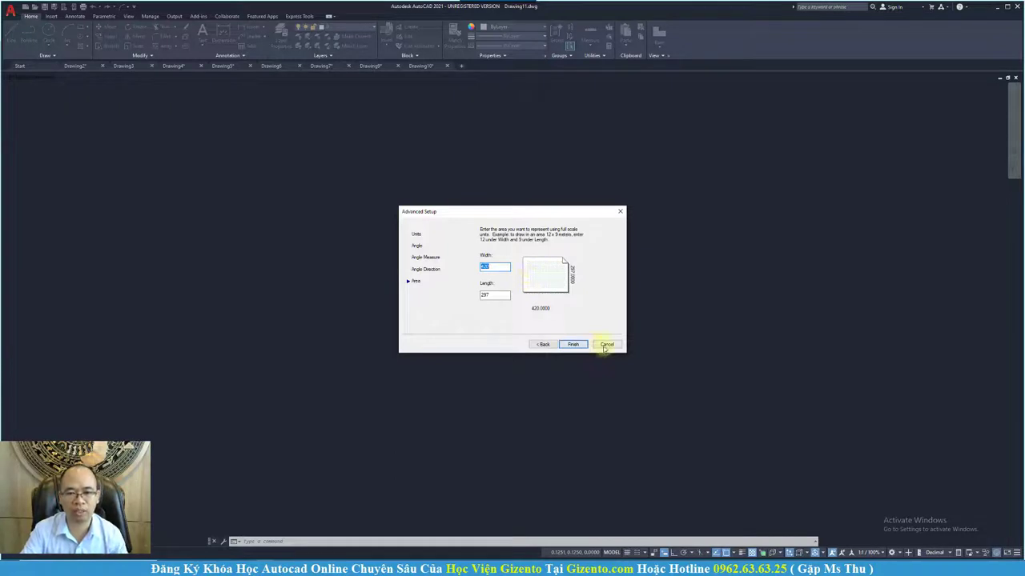
{"action": "left_click", "coordinate": [606, 345]}
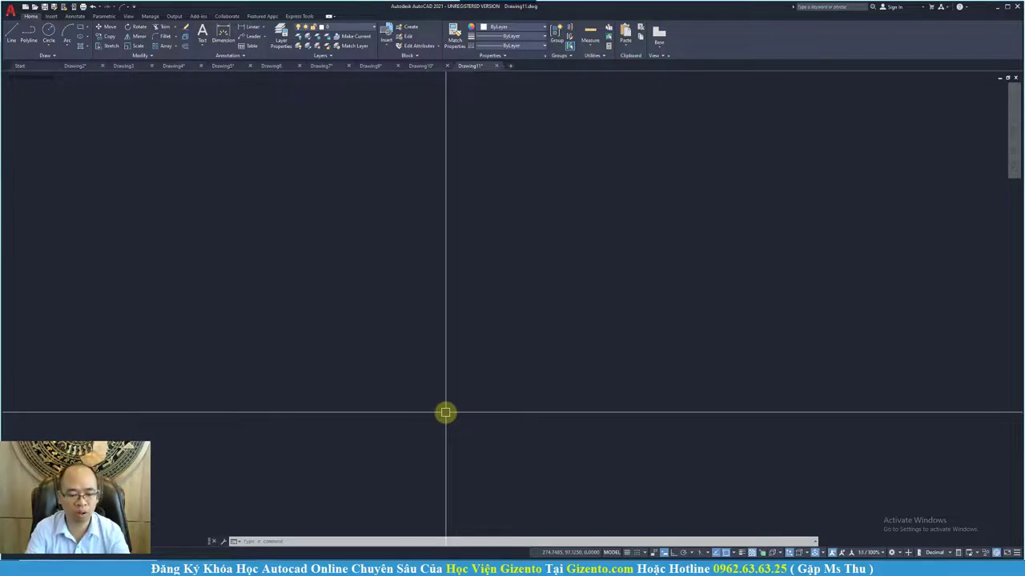
Set the STARTUP system variable to 0, then start a new drawing to bring up the Select template dialog.
{"action": "type", "text": "s"}
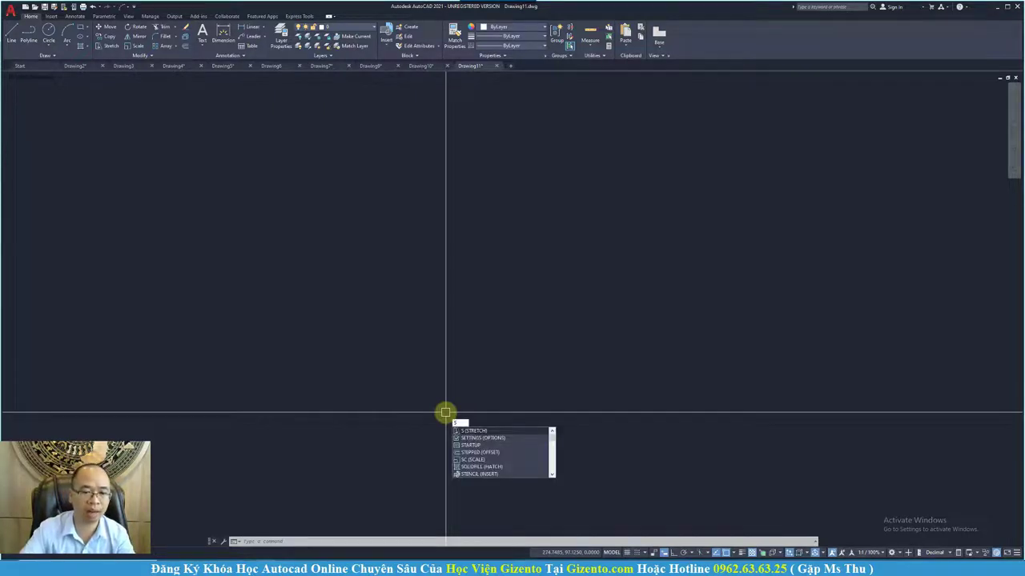
{"action": "left_click", "coordinate": [481, 445]}
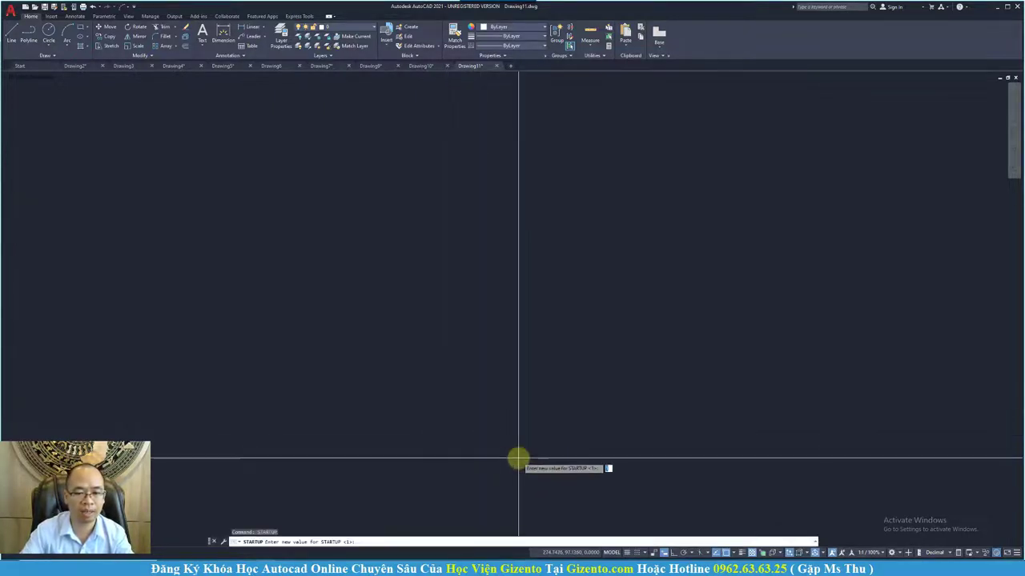
{"action": "key", "text": "Return"}
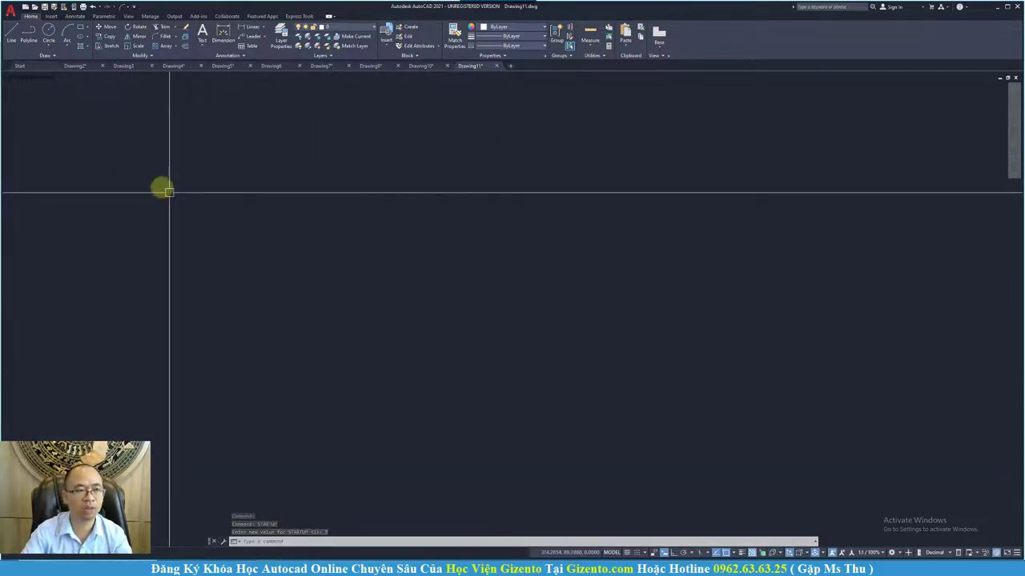
{"action": "left_click", "coordinate": [24, 6]}
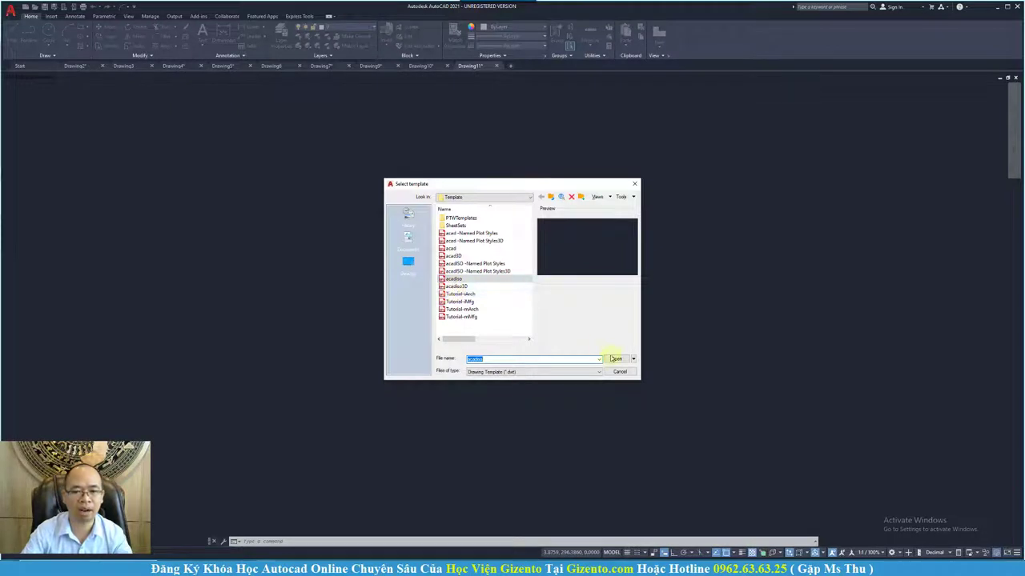
Start Drawing12 from the acad.dwt template, then show the recently opened drawings list.
{"action": "left_click", "coordinate": [458, 252]}
{"action": "left_click", "coordinate": [617, 359]}
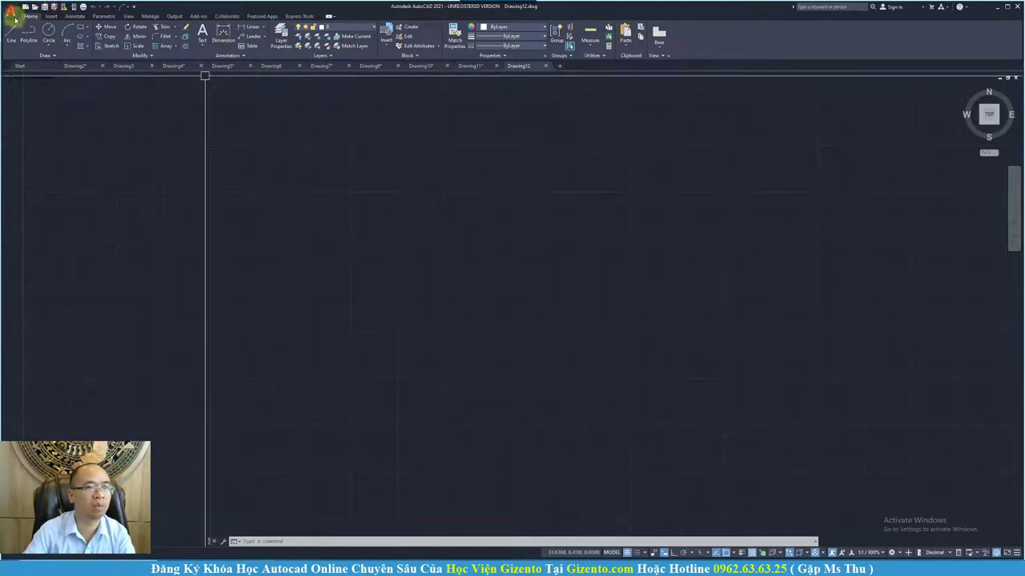
{"action": "left_click", "coordinate": [12, 12]}
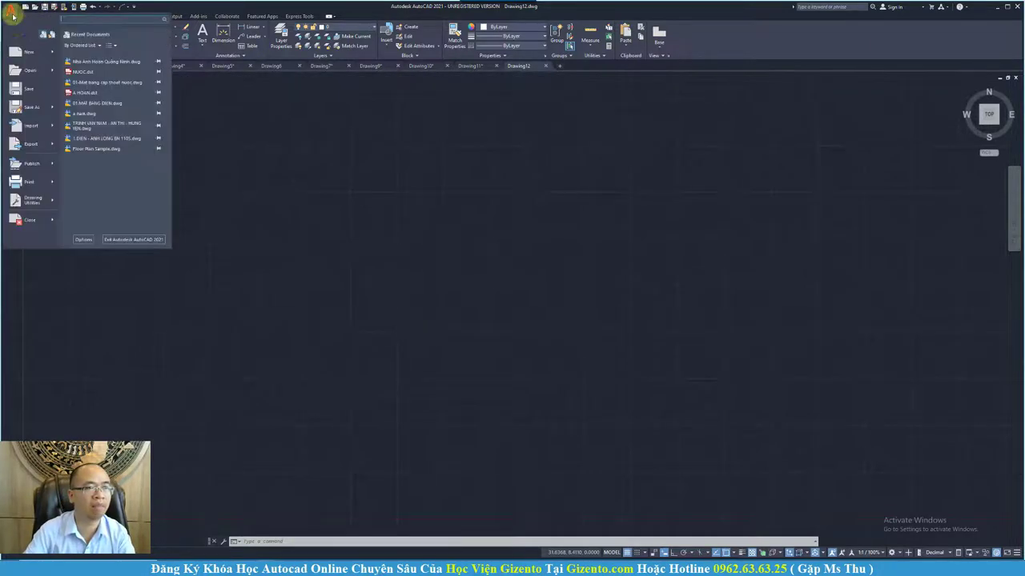
Open the recent house drawing, ignoring the missing font and unresolved reference warnings.
{"action": "left_click", "coordinate": [112, 62]}
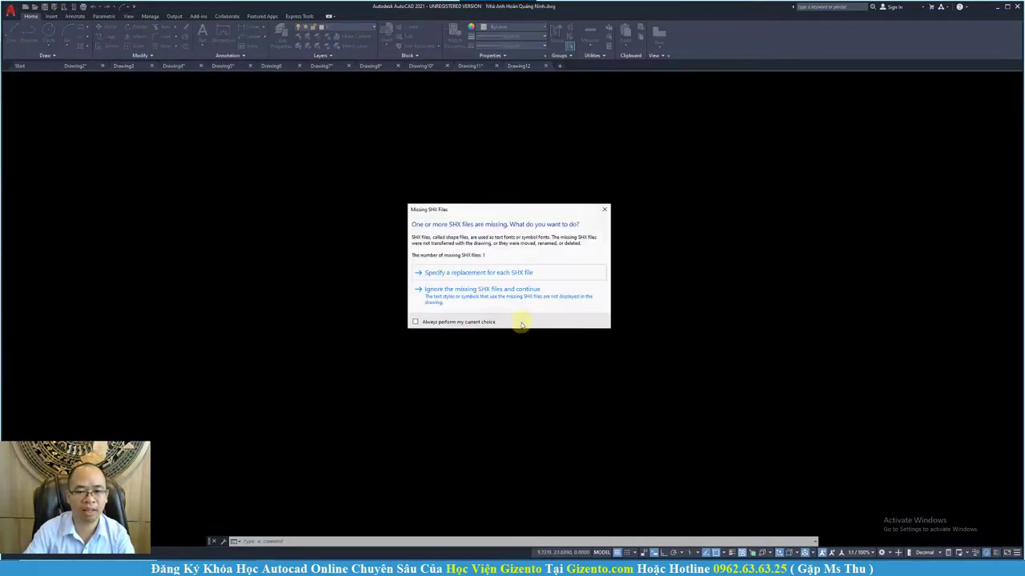
{"action": "left_click", "coordinate": [469, 298]}
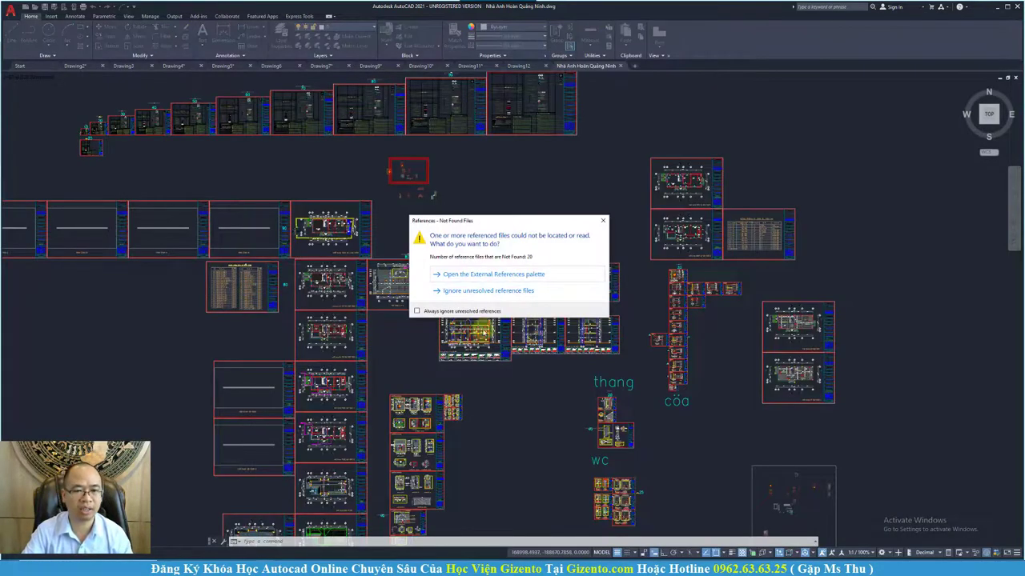
{"action": "left_click", "coordinate": [487, 290]}
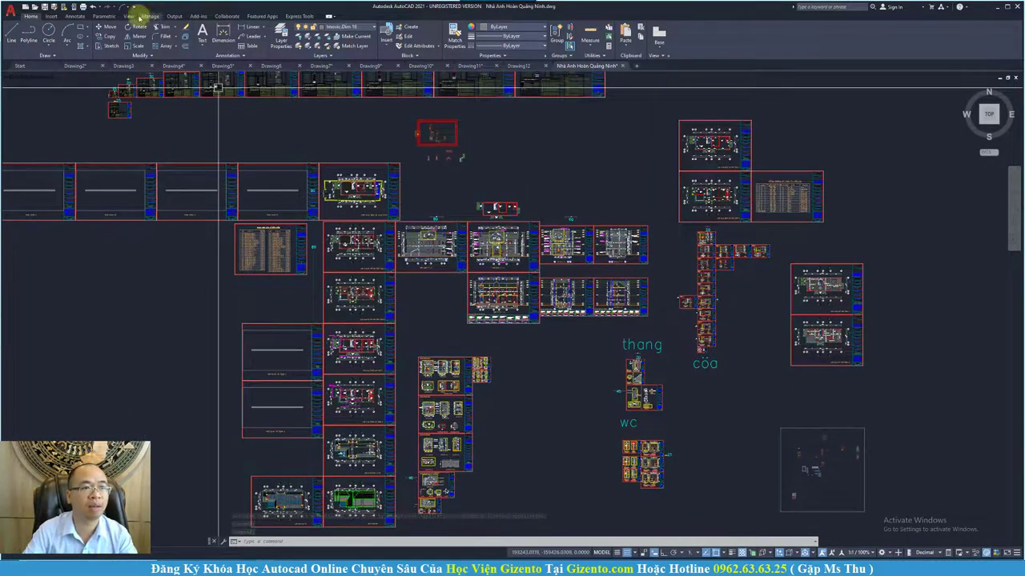
Turn on the layout tabs and pan and zoom onto the ground-floor plan sheet.
{"action": "left_click", "coordinate": [130, 16]}
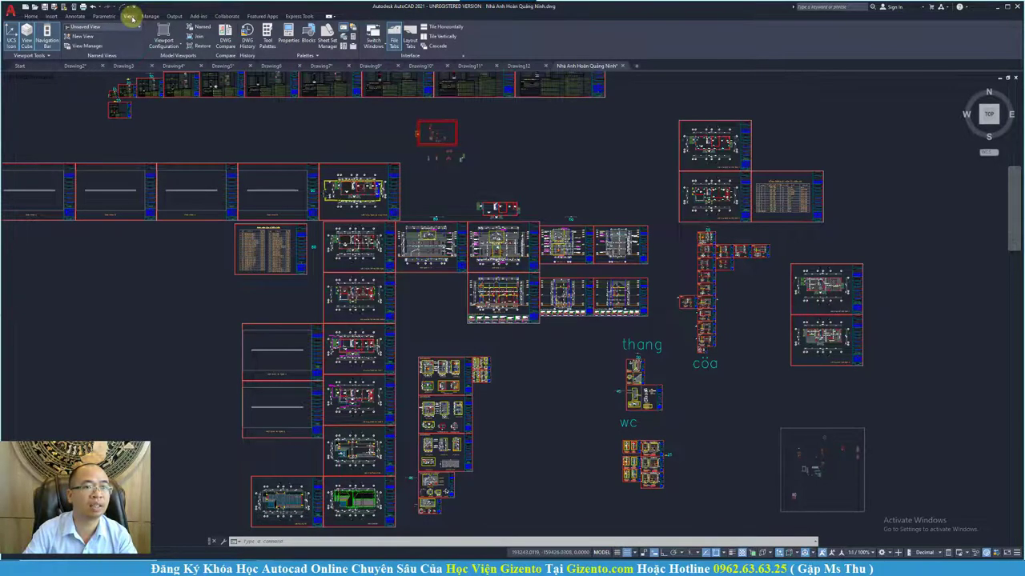
{"action": "left_click", "coordinate": [410, 38]}
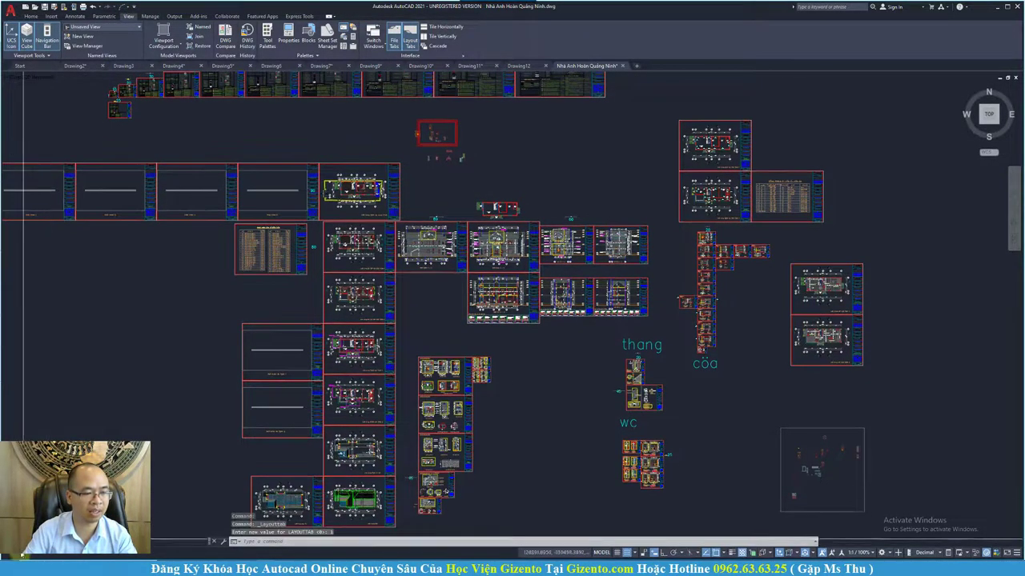
{"action": "middle_click_drag", "start_coordinate": [407, 366], "coordinate": [499, 368]}
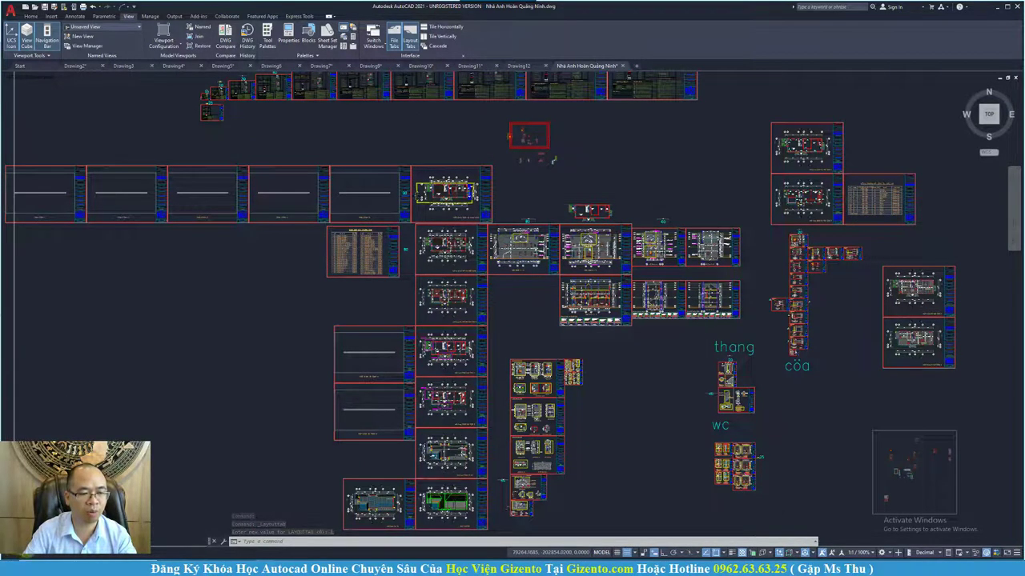
{"action": "scroll", "coordinate": [481, 343], "scroll_direction": "up", "scroll_amount": 4}
Select the middle floor-plan block and zoom around the floor-plan sheets to inspect them closely.
{"action": "scroll", "coordinate": [444, 359], "scroll_direction": "up", "scroll_amount": 2}
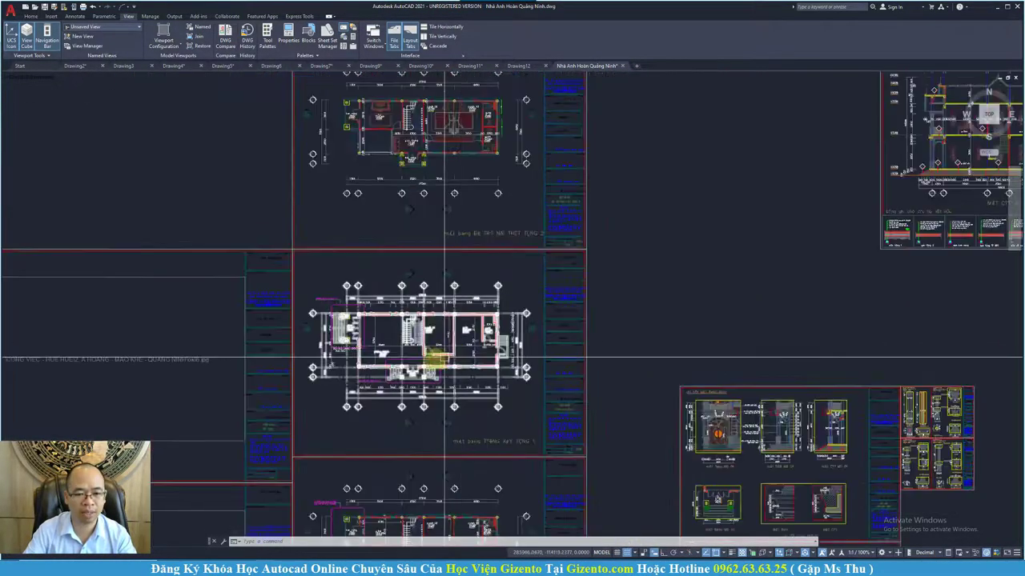
{"action": "scroll", "coordinate": [473, 345], "scroll_direction": "up", "scroll_amount": 3}
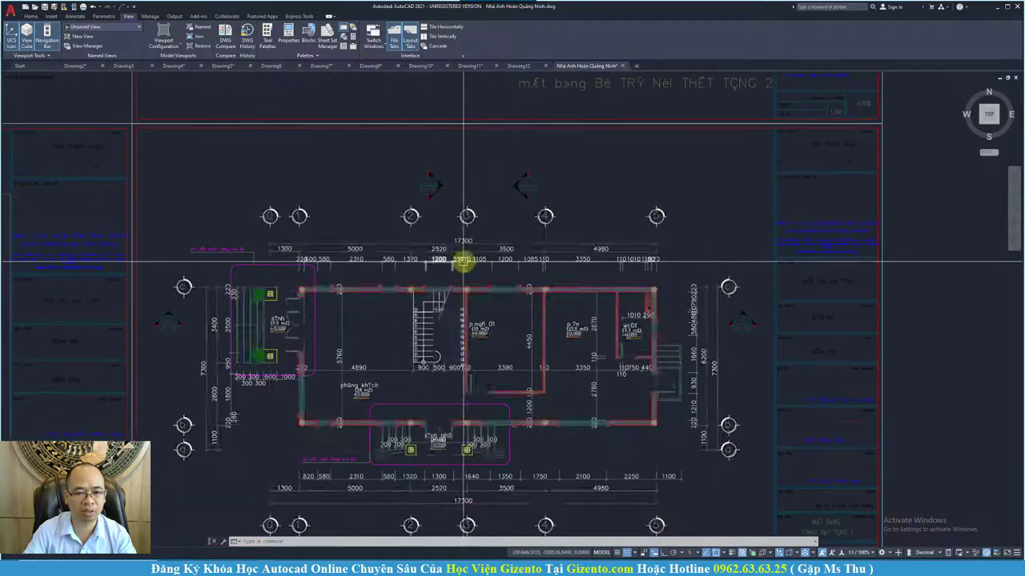
{"action": "scroll", "coordinate": [462, 260], "scroll_direction": "down", "scroll_amount": 3}
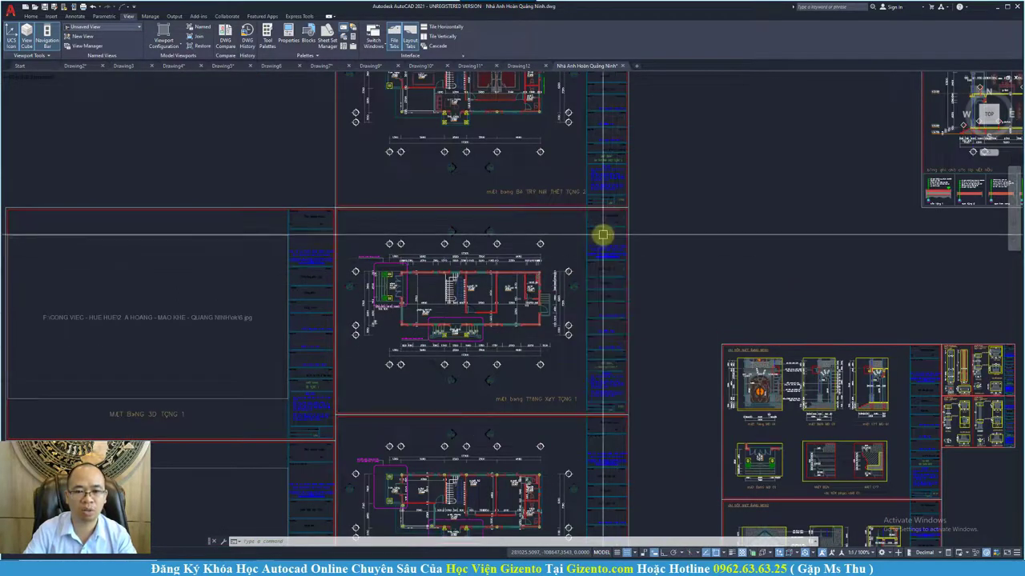
{"action": "left_click", "coordinate": [397, 350]}
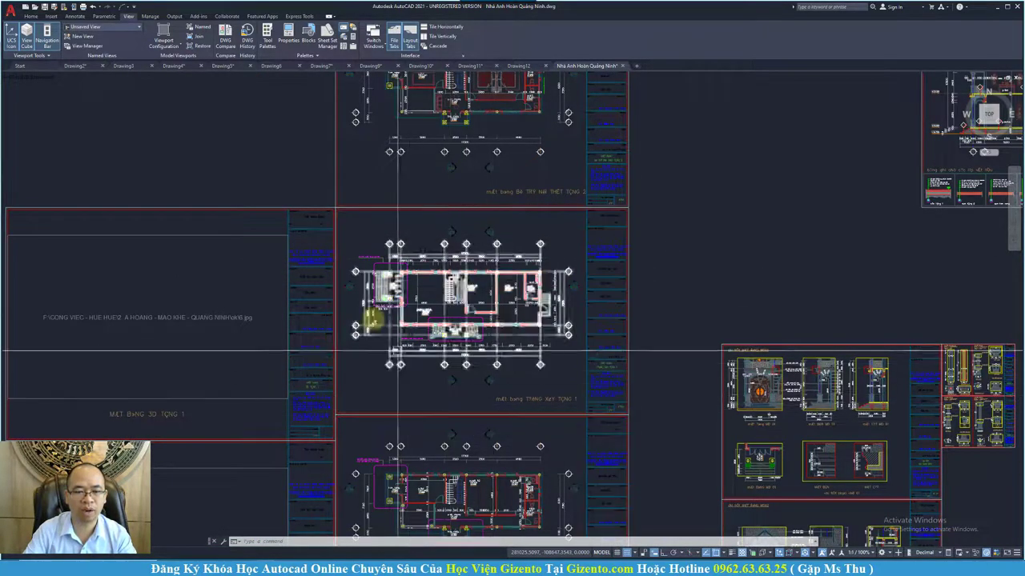
{"action": "scroll", "coordinate": [497, 293], "scroll_direction": "up", "scroll_amount": 1}
{"action": "scroll", "coordinate": [506, 296], "scroll_direction": "up", "scroll_amount": 1}
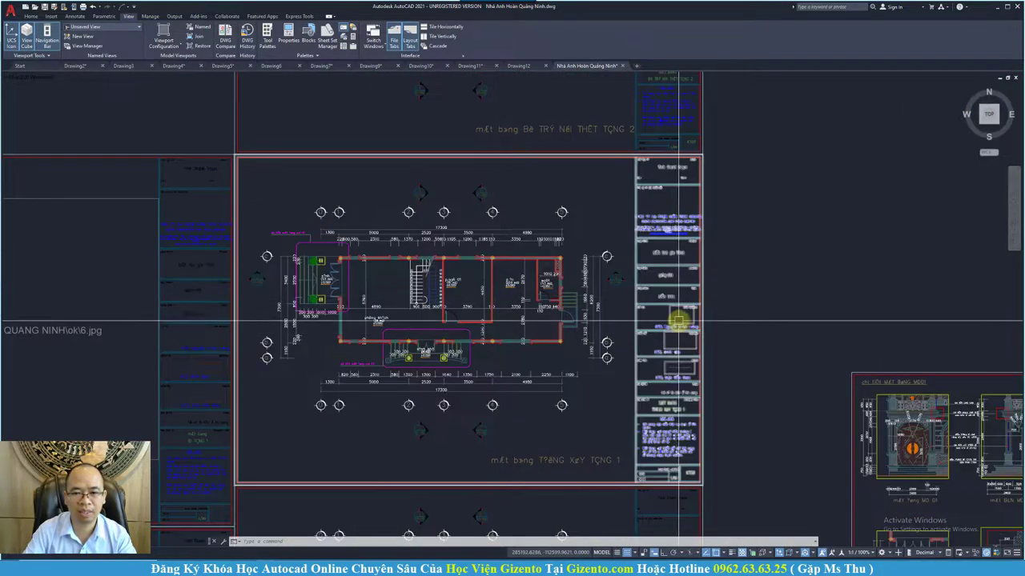
{"action": "scroll", "coordinate": [678, 321], "scroll_direction": "down", "scroll_amount": 4}
{"action": "scroll", "coordinate": [600, 331], "scroll_direction": "up", "scroll_amount": 1}
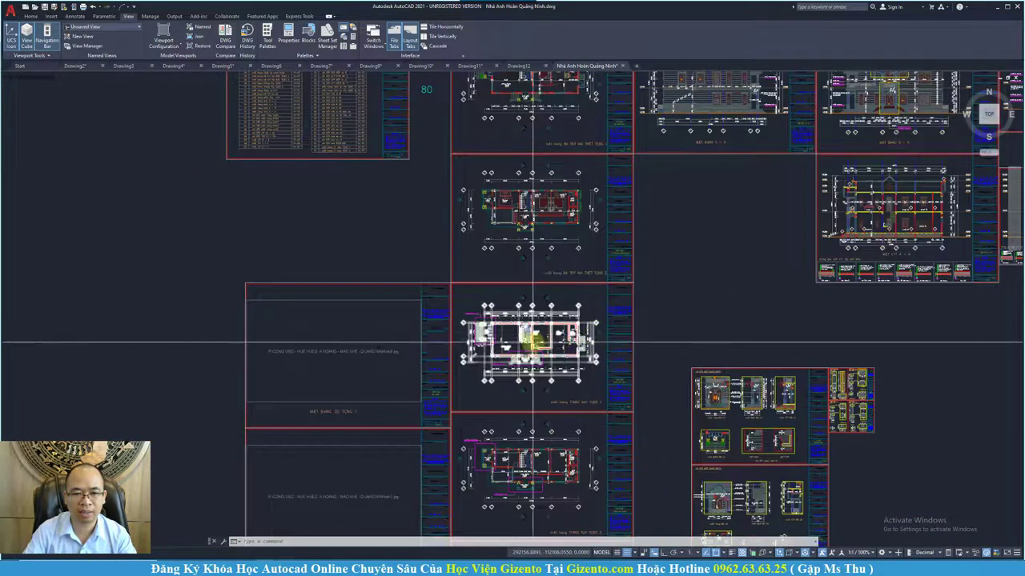
{"action": "scroll", "coordinate": [532, 343], "scroll_direction": "up", "scroll_amount": 2}
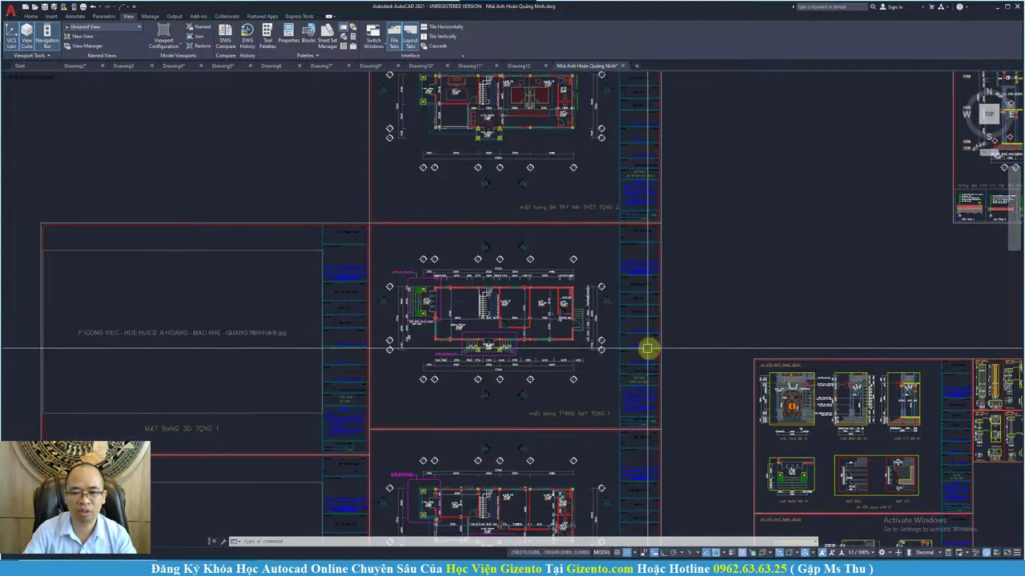
{"action": "scroll", "coordinate": [647, 348], "scroll_direction": "down", "scroll_amount": 2}
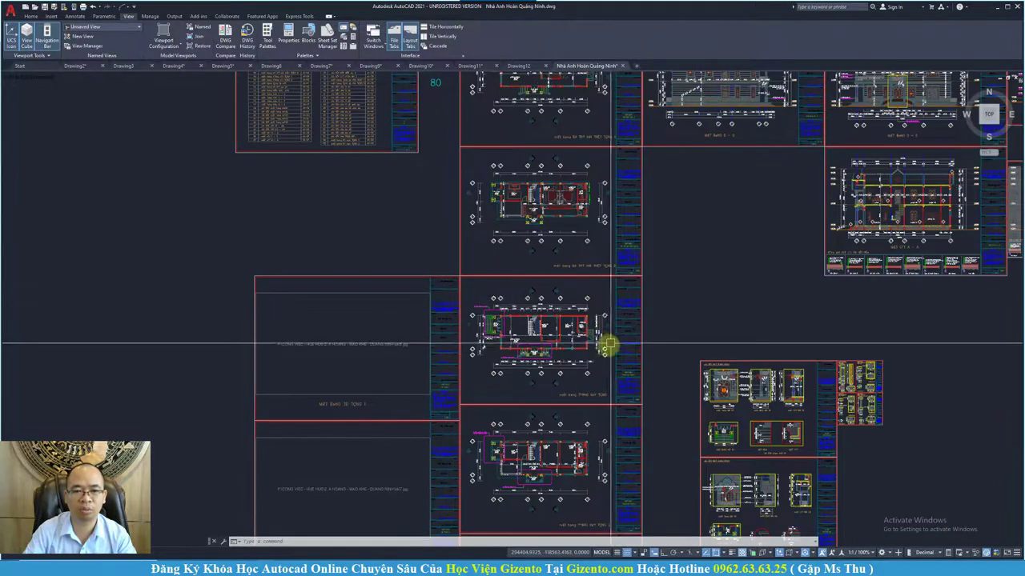
{"action": "scroll", "coordinate": [585, 340], "scroll_direction": "up", "scroll_amount": 1}
{"action": "scroll", "coordinate": [621, 332], "scroll_direction": "up", "scroll_amount": 3}
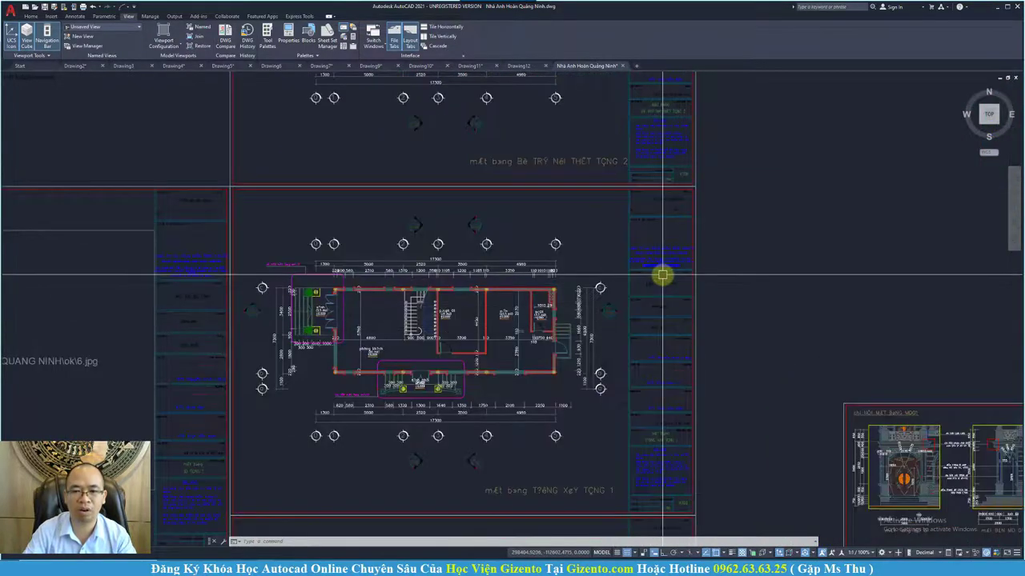
{"action": "middle_click_drag", "start_coordinate": [590, 263], "coordinate": [608, 247]}
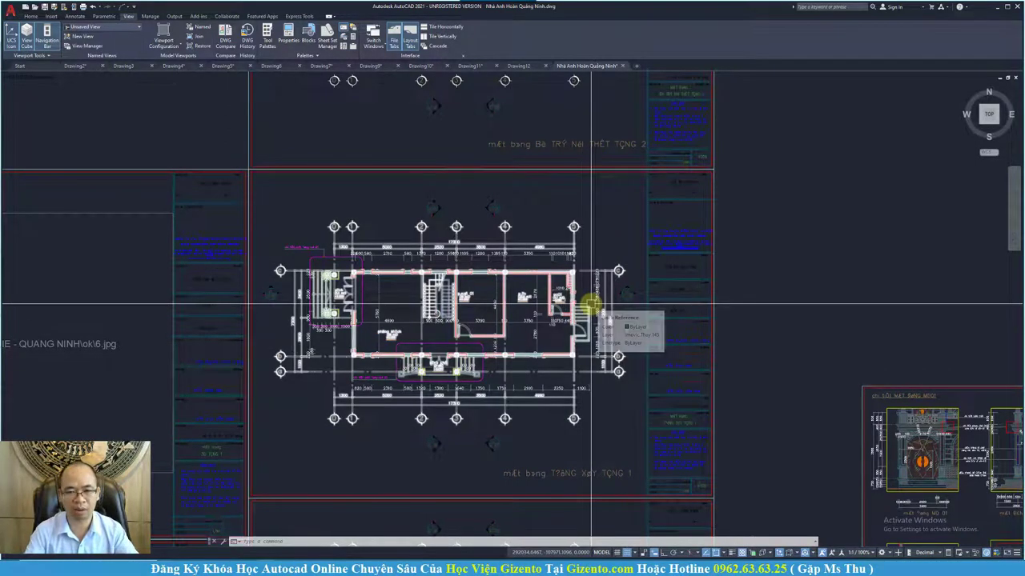
{"action": "scroll", "coordinate": [498, 350], "scroll_direction": "down", "scroll_amount": 5}
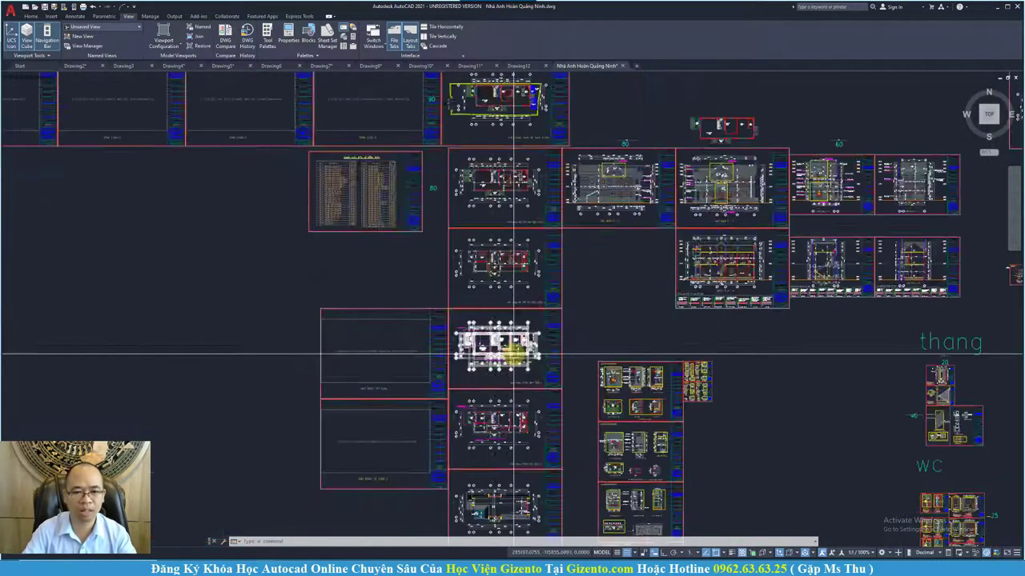
{"action": "scroll", "coordinate": [500, 348], "scroll_direction": "up", "scroll_amount": 3}
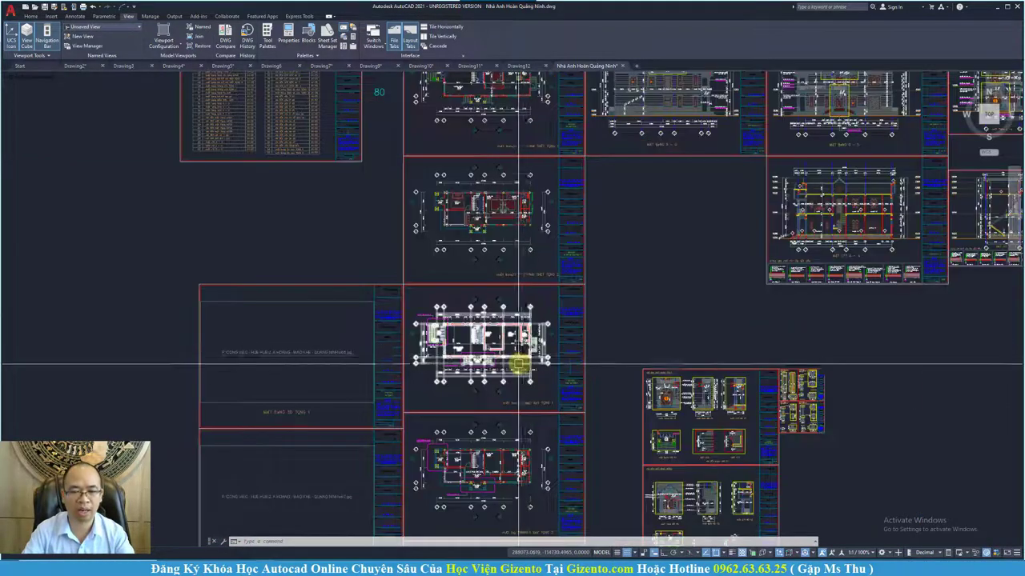
{"action": "scroll", "coordinate": [519, 365], "scroll_direction": "up", "scroll_amount": 2}
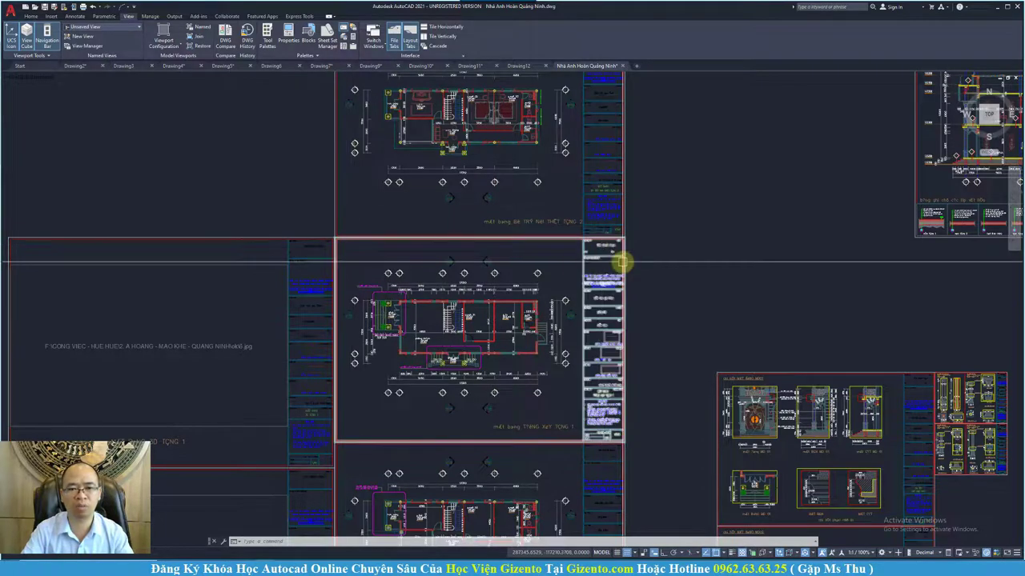
{"action": "scroll", "coordinate": [599, 423], "scroll_direction": "down", "scroll_amount": 2}
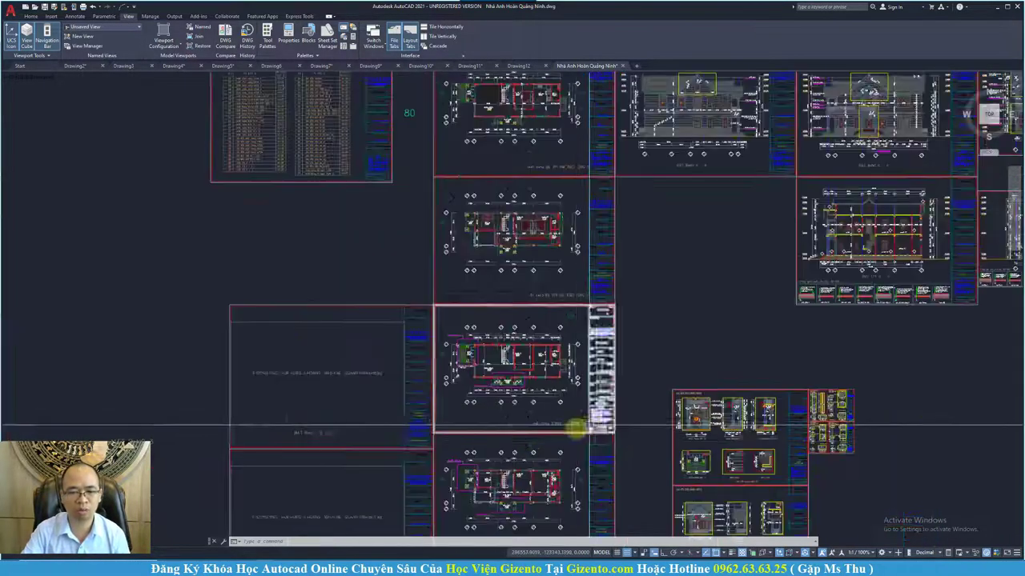
{"action": "scroll", "coordinate": [480, 430], "scroll_direction": "down", "scroll_amount": 2}
Pan up to the upper sheets and bring the elevation sheets to the centre, zooming out.
{"action": "middle_click_drag", "start_coordinate": [481, 429], "coordinate": [495, 369]}
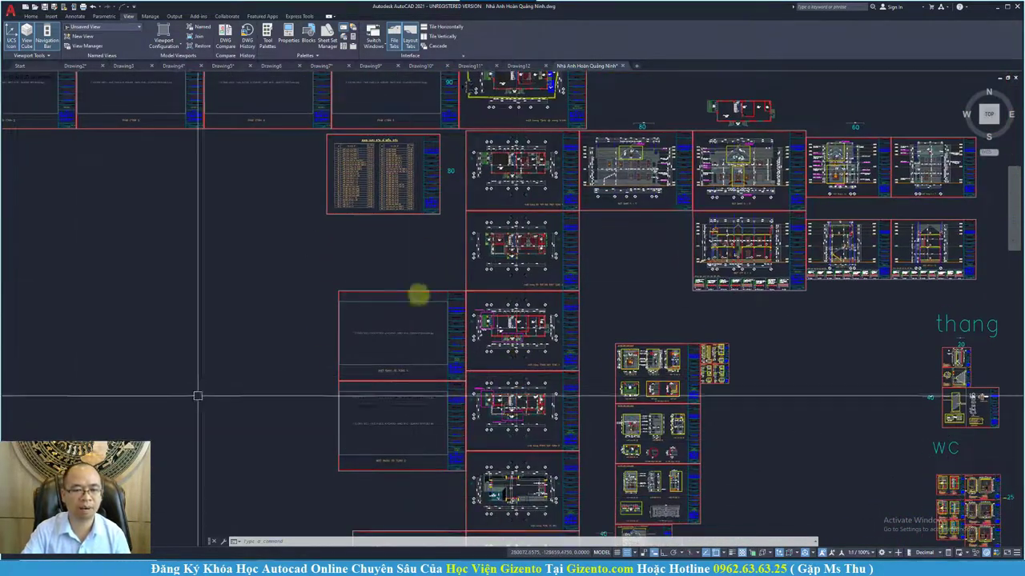
{"action": "scroll", "coordinate": [480, 332], "scroll_direction": "down", "scroll_amount": 4}
{"action": "scroll", "coordinate": [487, 340], "scroll_direction": "up", "scroll_amount": 2}
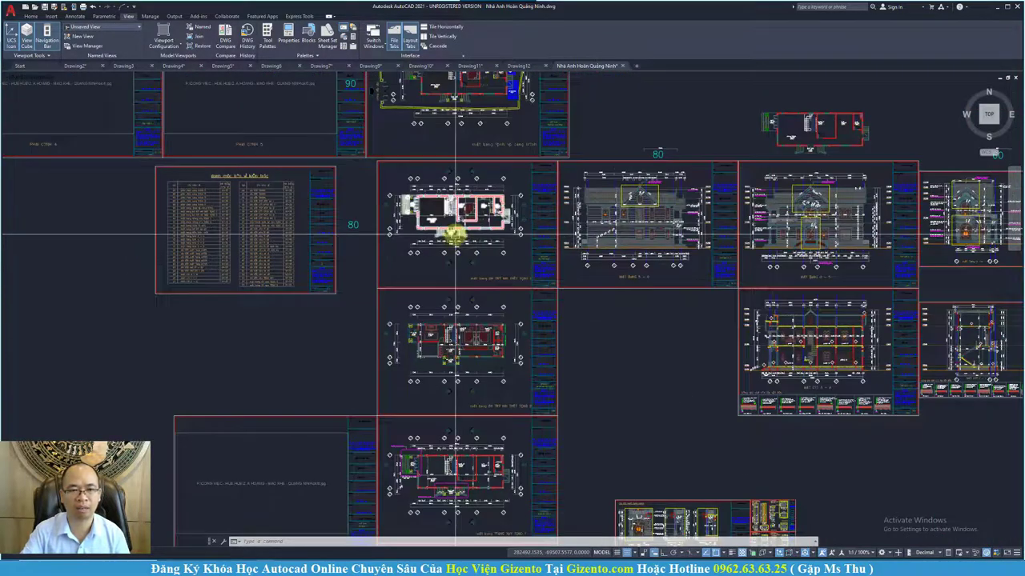
{"action": "middle_click_drag", "start_coordinate": [457, 210], "coordinate": [453, 280]}
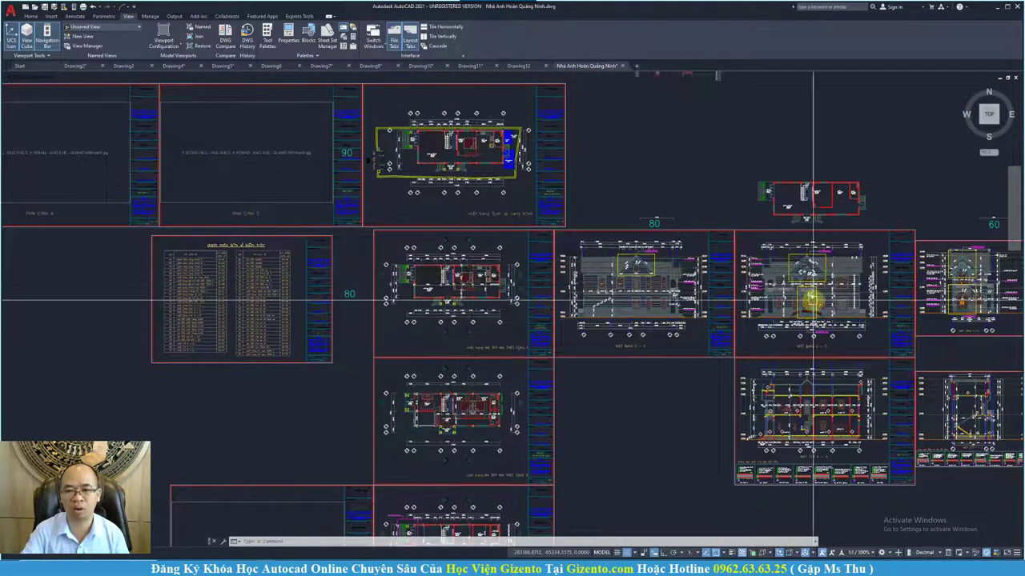
{"action": "middle_click_drag", "start_coordinate": [808, 301], "coordinate": [618, 241]}
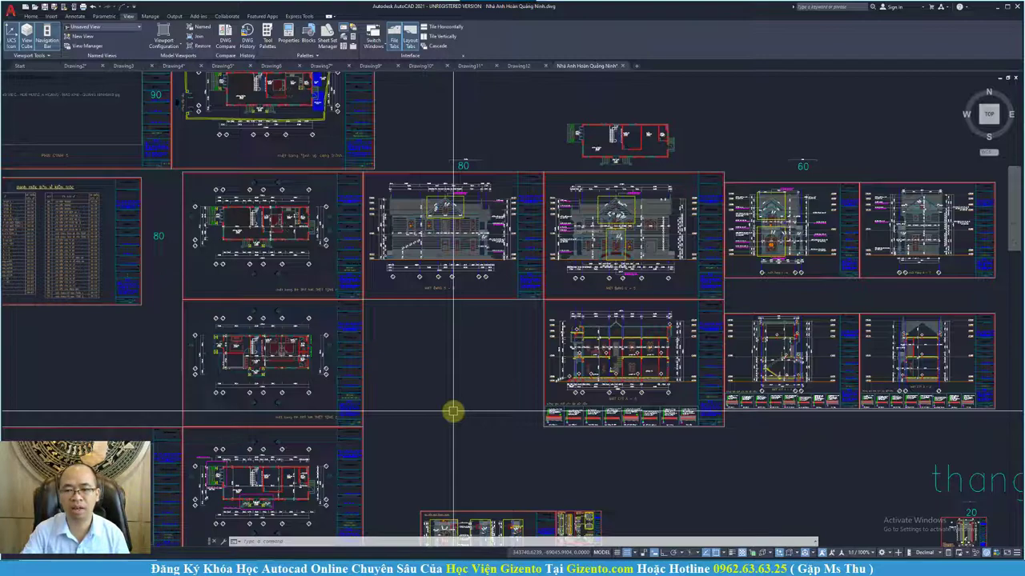
{"action": "scroll", "coordinate": [421, 412], "scroll_direction": "down", "scroll_amount": 3}
Pan and zoom across model space to review the house sheet set again.
{"action": "scroll", "coordinate": [481, 349], "scroll_direction": "down", "scroll_amount": 2}
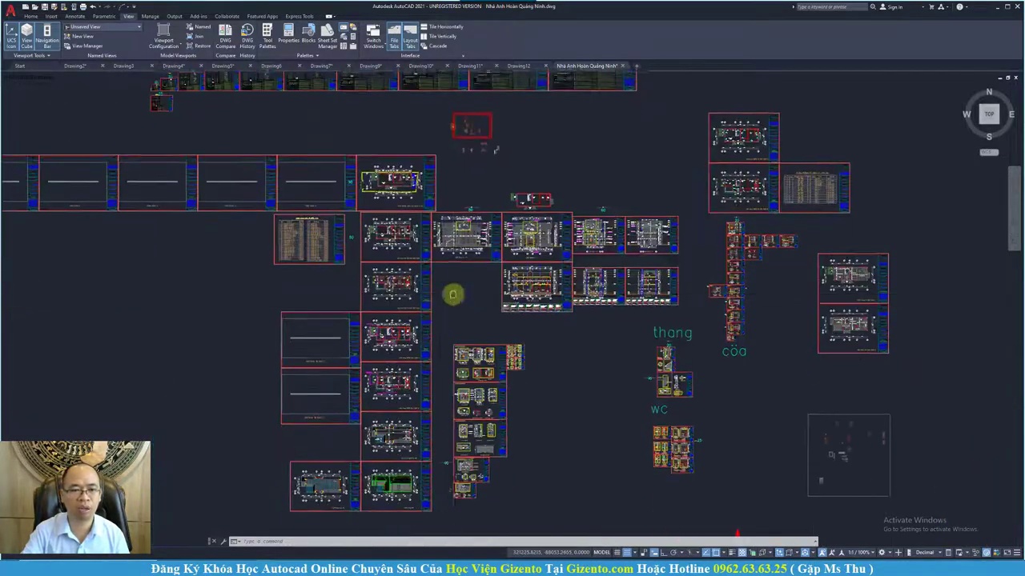
{"action": "scroll", "coordinate": [425, 347], "scroll_direction": "up", "scroll_amount": 2}
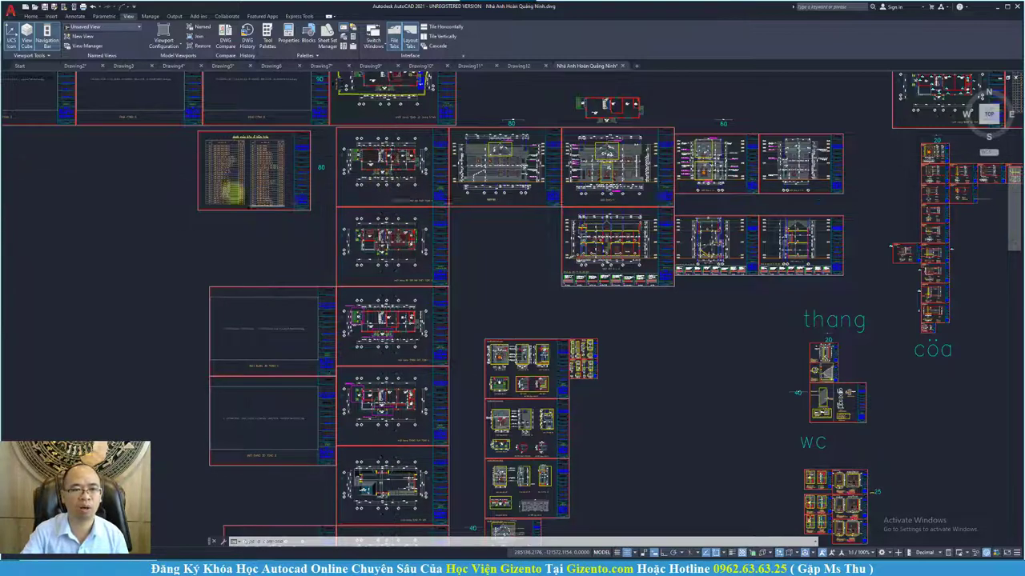
{"action": "scroll", "coordinate": [230, 190], "scroll_direction": "down", "scroll_amount": 2}
{"action": "mouse_move", "coordinate": [595, 435]}
{"action": "middle_mouse_down"}
{"action": "mouse_move", "coordinate": [598, 497]}
{"action": "mouse_move", "coordinate": [635, 488]}
{"action": "middle_mouse_up"}
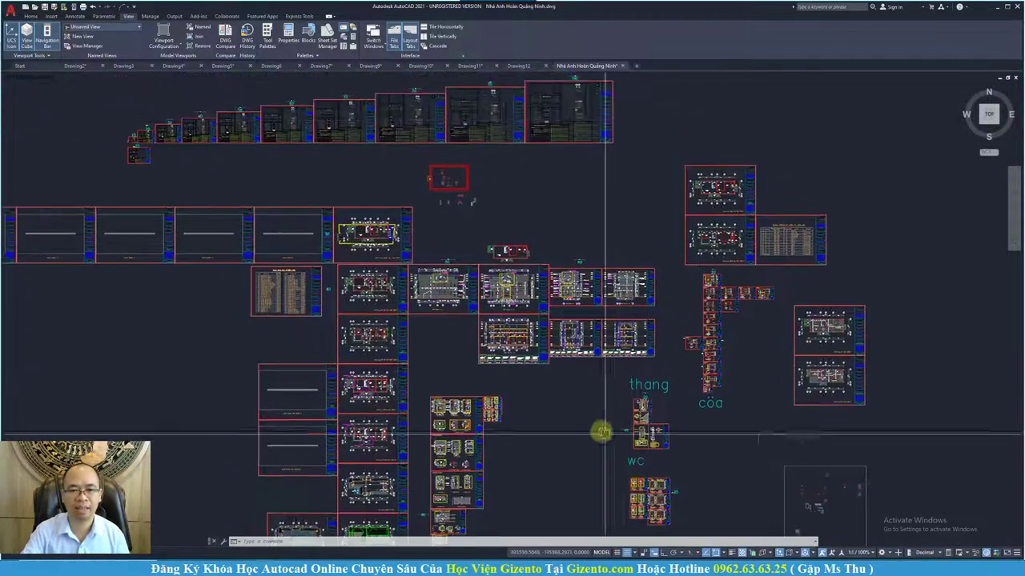
{"action": "middle_click_drag", "start_coordinate": [371, 242], "coordinate": [473, 280]}
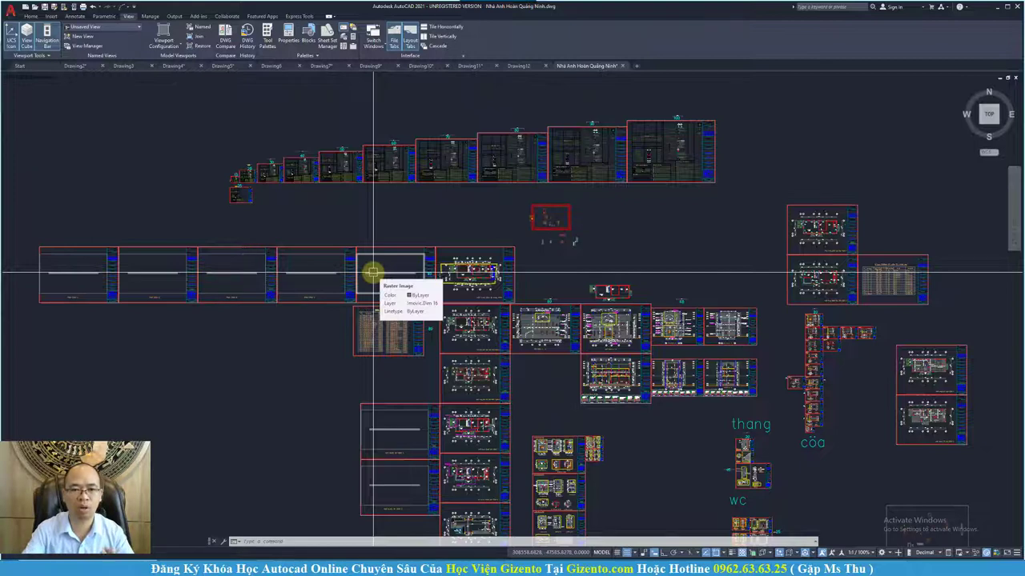
{"action": "scroll", "coordinate": [403, 286], "scroll_direction": "down", "scroll_amount": 4}
{"action": "scroll", "coordinate": [583, 302], "scroll_direction": "up", "scroll_amount": 2}
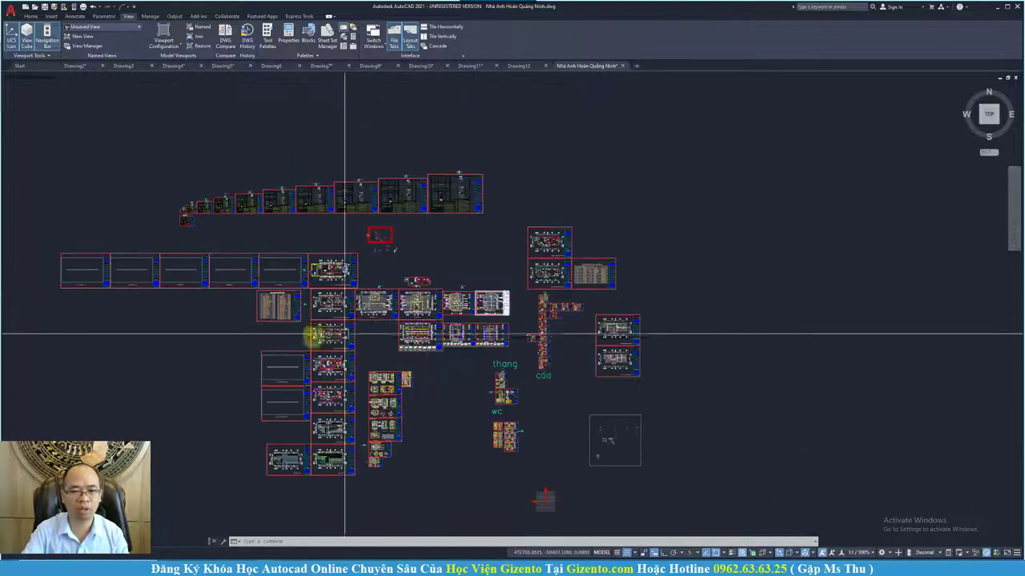
{"action": "scroll", "coordinate": [345, 334], "scroll_direction": "down", "scroll_amount": 1}
{"action": "scroll", "coordinate": [327, 305], "scroll_direction": "up", "scroll_amount": 1}
{"action": "scroll", "coordinate": [450, 272], "scroll_direction": "up", "scroll_amount": 3}
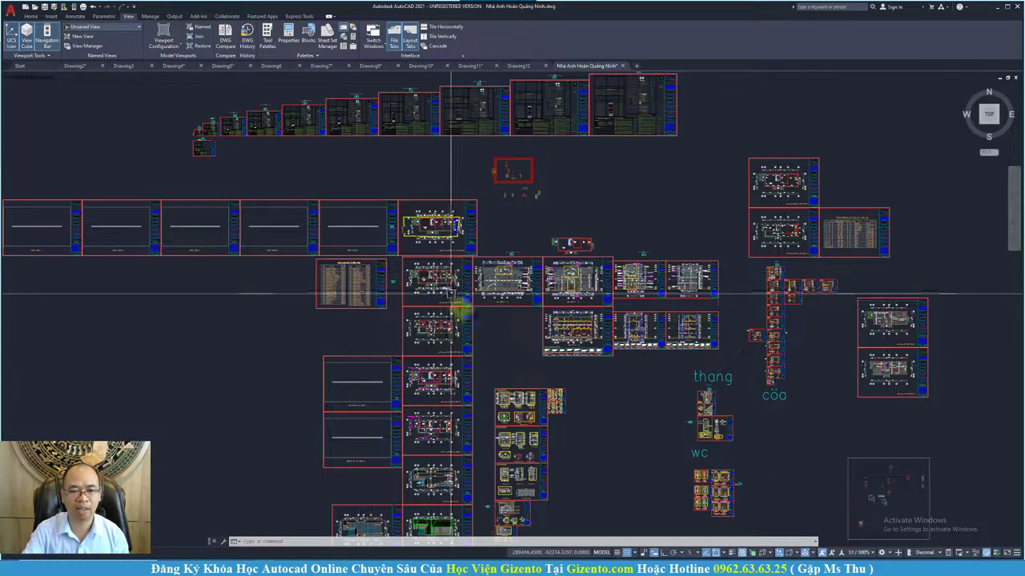
{"action": "scroll", "coordinate": [522, 378], "scroll_direction": "up", "scroll_amount": 2}
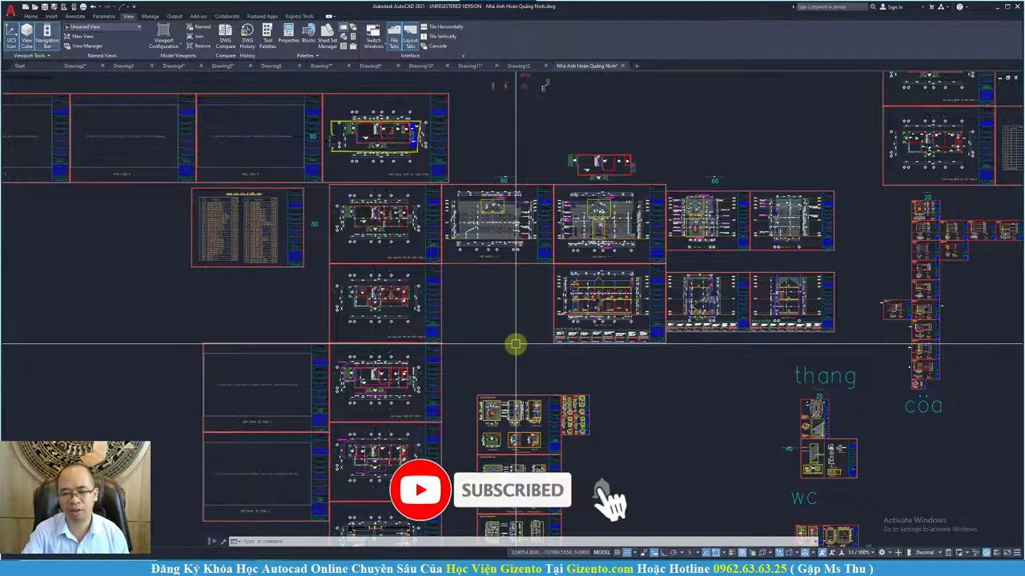
{"action": "middle_click_drag", "start_coordinate": [516, 344], "coordinate": [469, 348]}
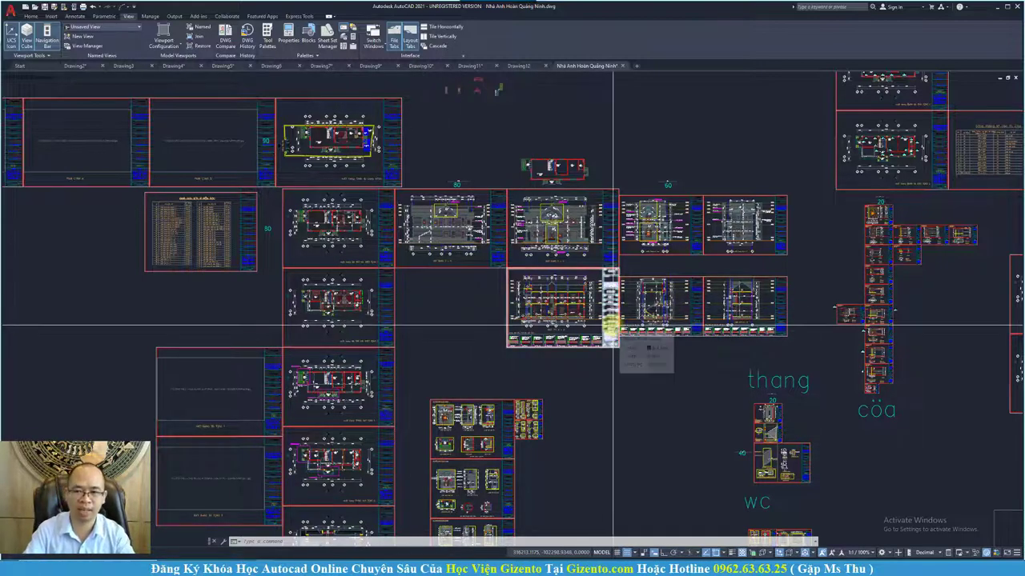
Zoom out and pan to bring the schedule table, upper floor plans and elevations into view.
{"action": "scroll", "coordinate": [613, 326], "scroll_direction": "down", "scroll_amount": 3}
{"action": "scroll", "coordinate": [560, 320], "scroll_direction": "down", "scroll_amount": 2}
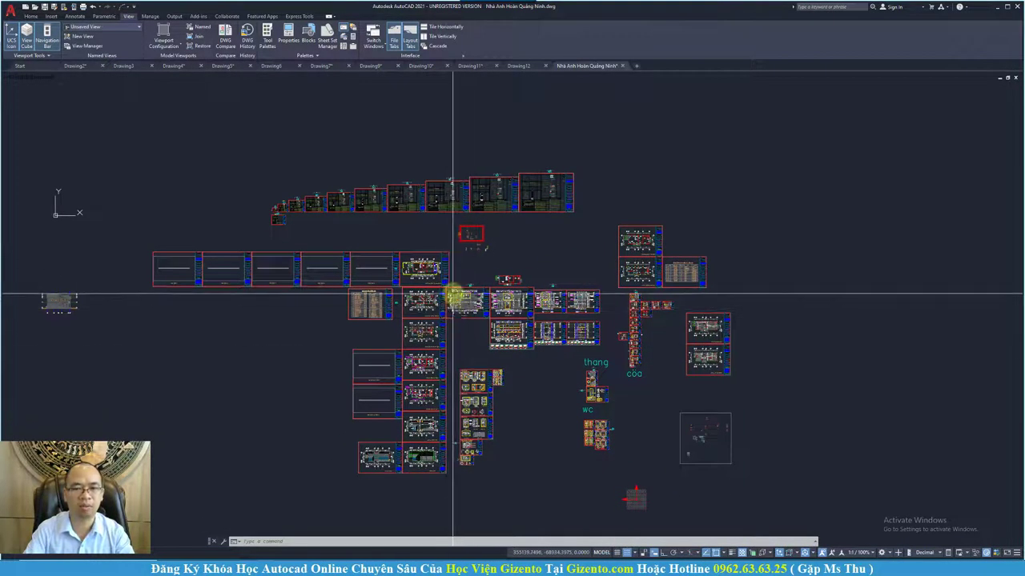
{"action": "scroll", "coordinate": [453, 293], "scroll_direction": "up", "scroll_amount": 4}
{"action": "middle_click_drag", "start_coordinate": [297, 294], "coordinate": [431, 281]}
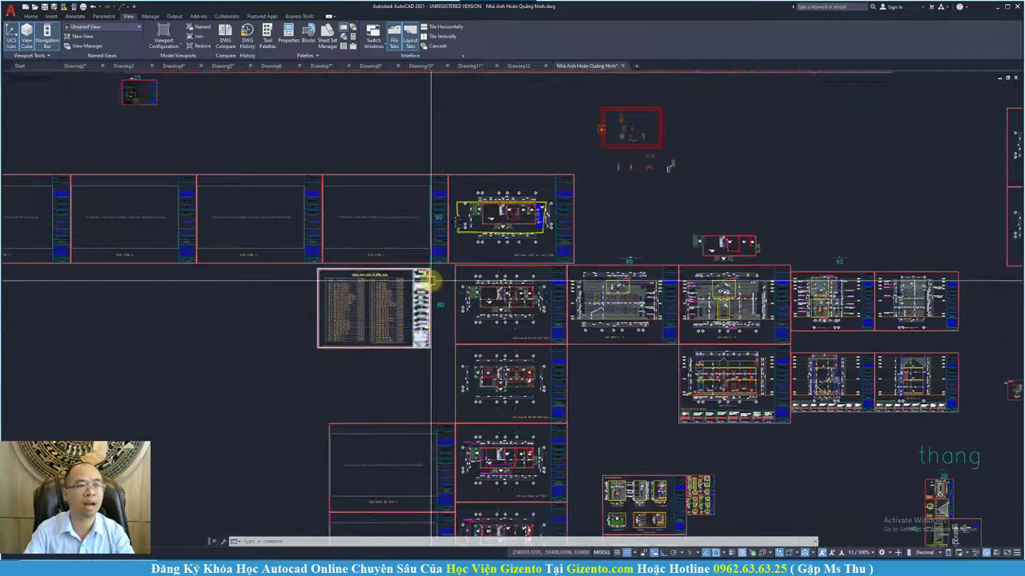